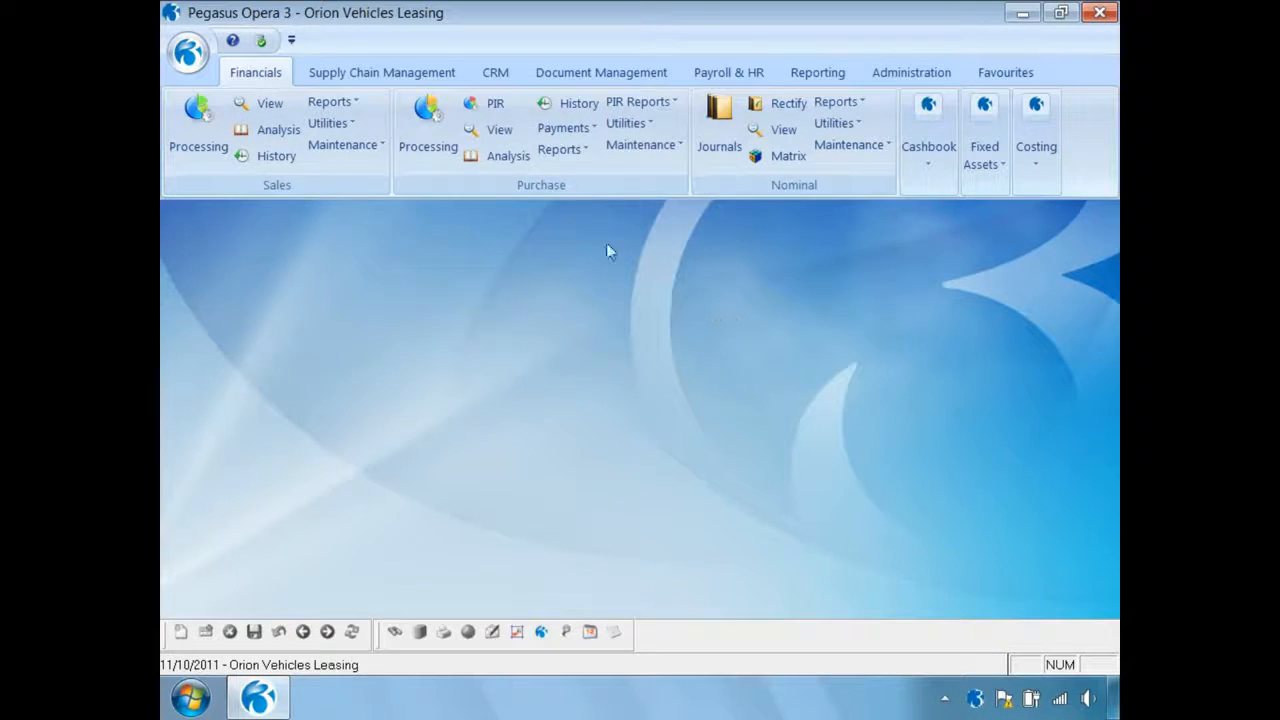
Start a new landed cost group with code F100 and description Freight
{"action": "left_click", "coordinate": [393, 78]}
{"action": "left_click", "coordinate": [968, 123]}
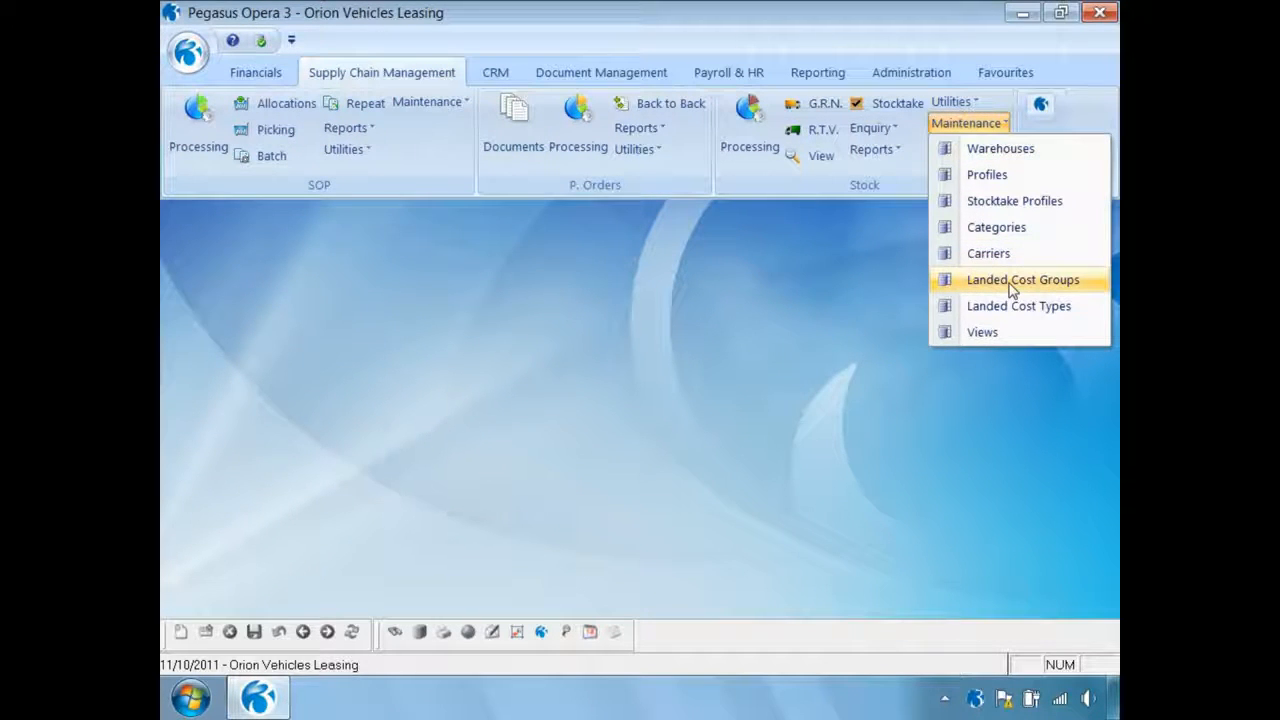
{"action": "left_click", "coordinate": [1012, 285]}
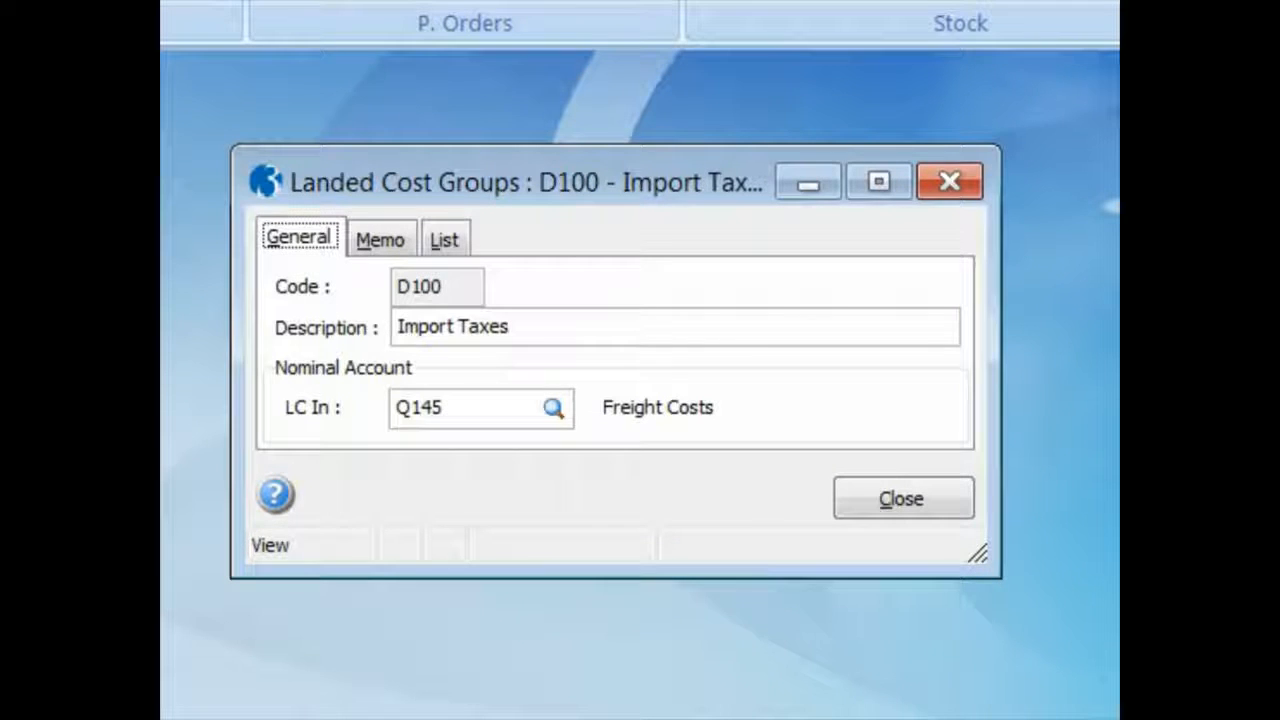
{"action": "key", "text": "F4"}
{"action": "type", "text": "F100"}
{"action": "key", "text": "Tab"}
{"action": "type", "text": "Freight"}
{"action": "key", "text": "Tab"}
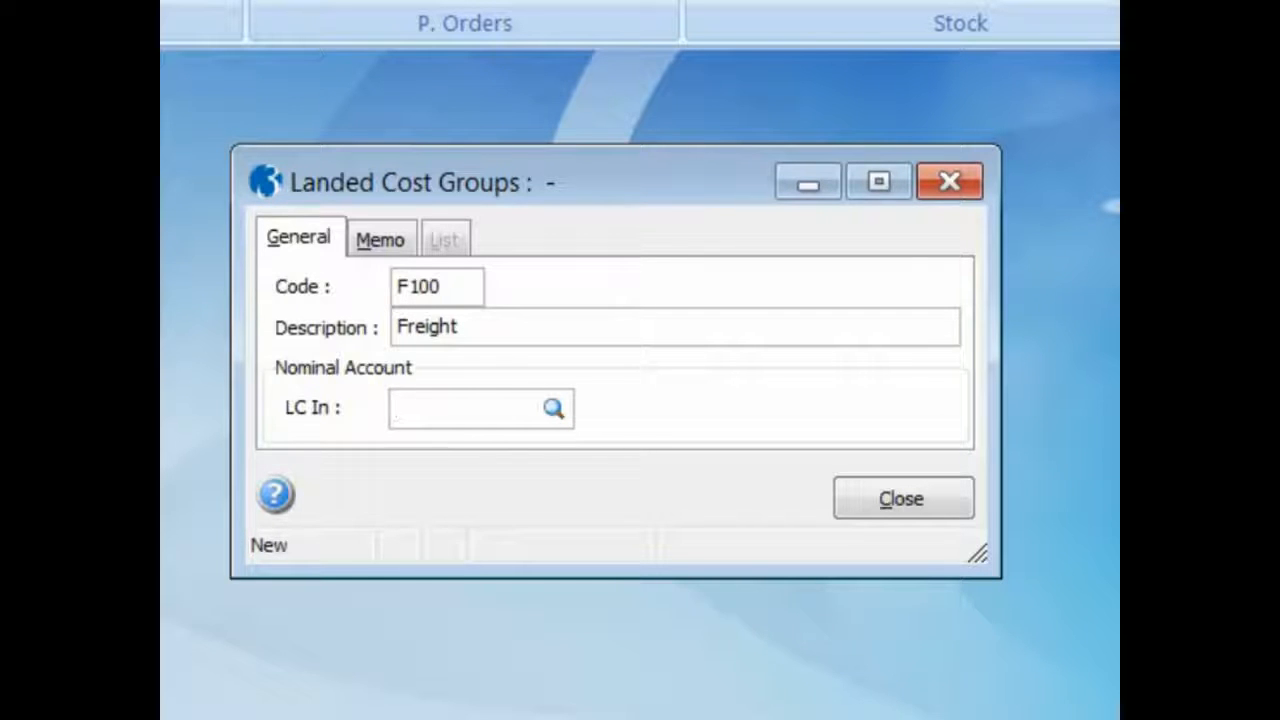
Assign nominal account Q145 Freight Costs to the Freight group, save it, and close the landed cost groups after checking the list
{"action": "type", "text": "Q"}
{"action": "key", "text": "Tab"}
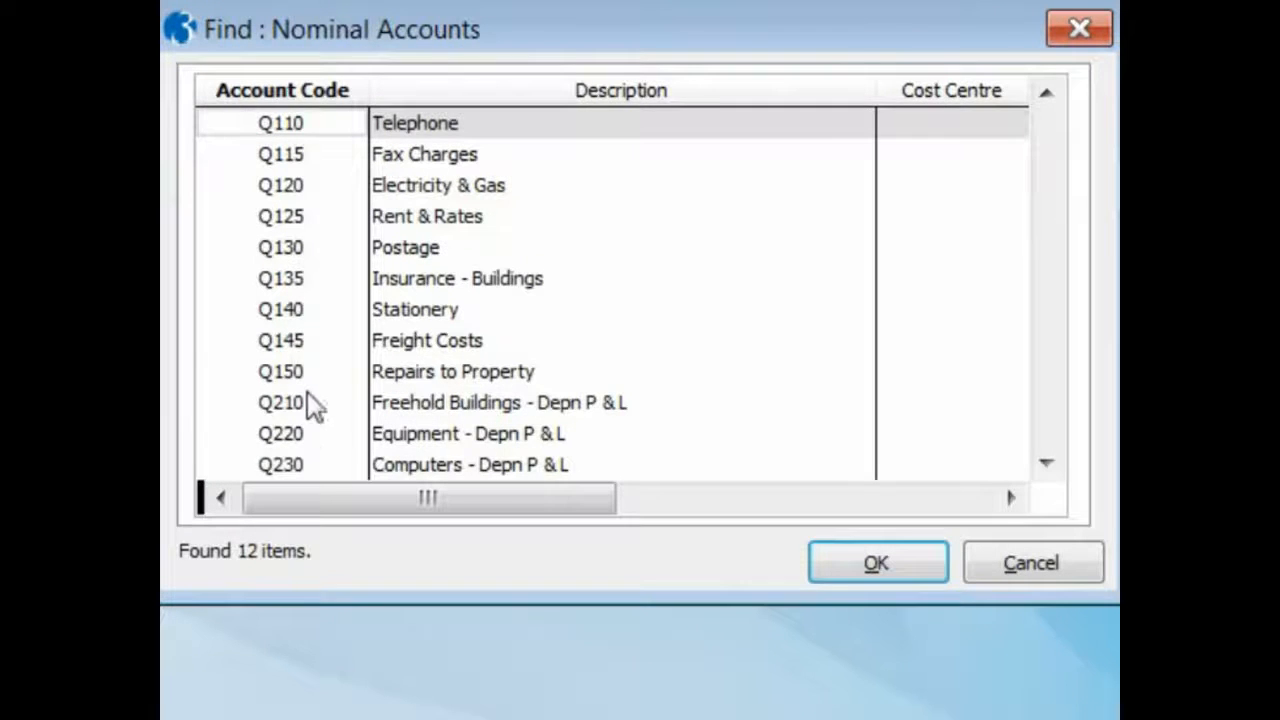
{"action": "left_click", "coordinate": [308, 342]}
{"action": "left_click", "coordinate": [840, 566]}
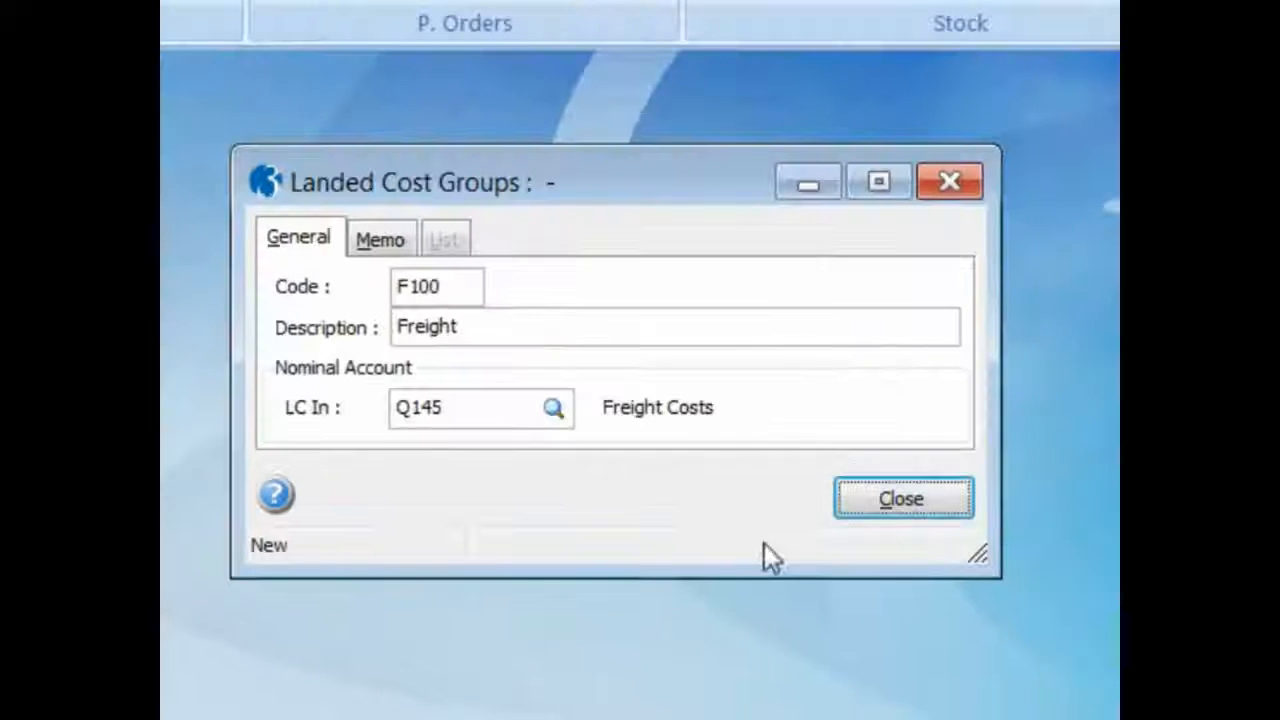
{"action": "key", "text": "ctrl+s"}
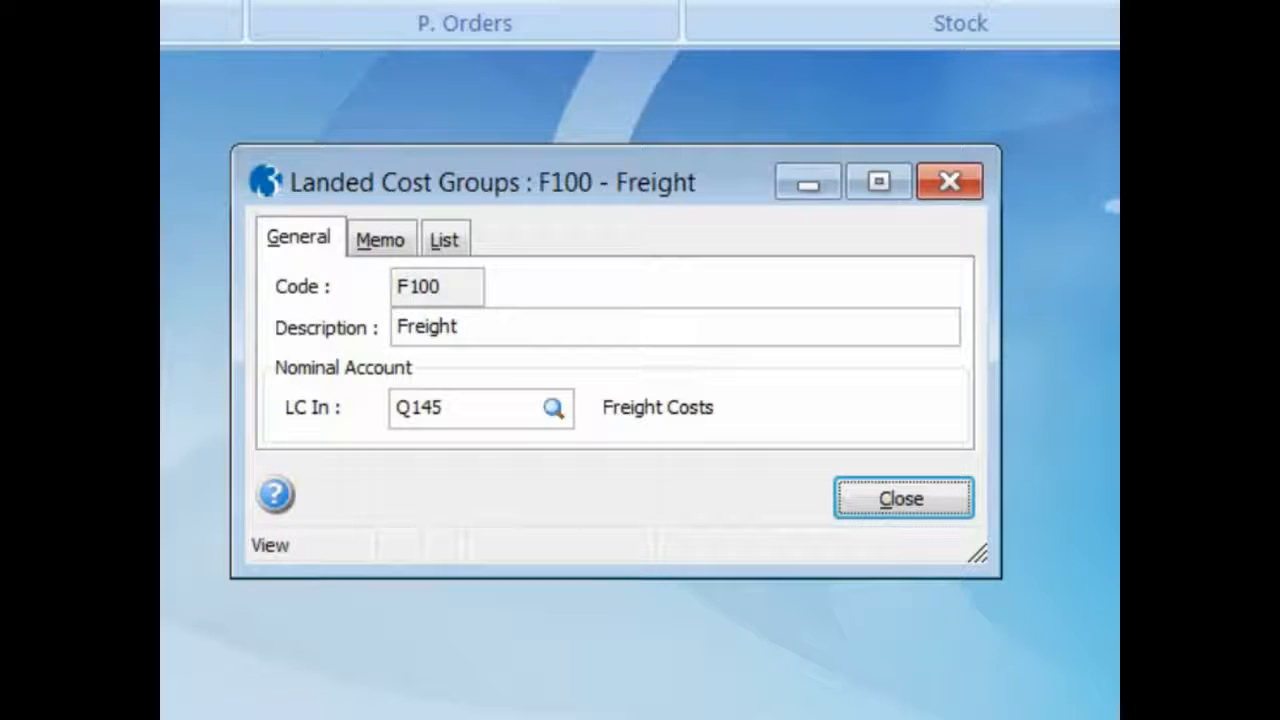
{"action": "left_click", "coordinate": [446, 240]}
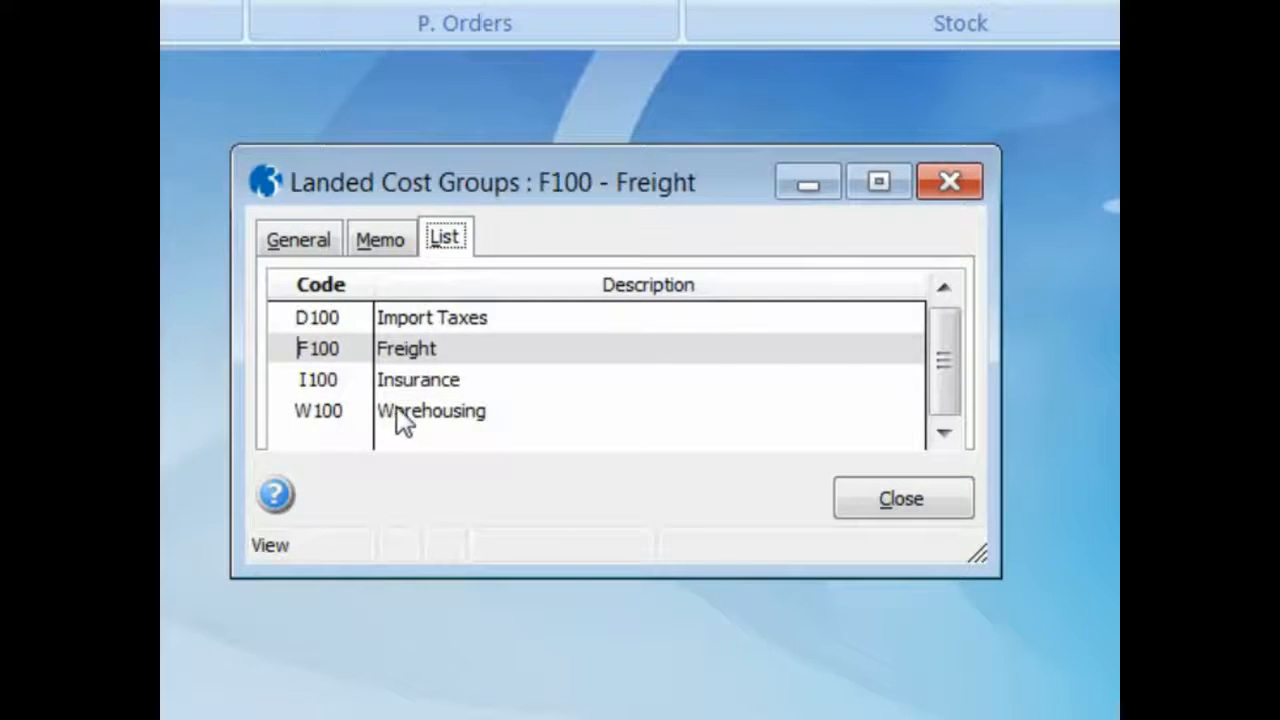
{"action": "left_click", "coordinate": [850, 510]}
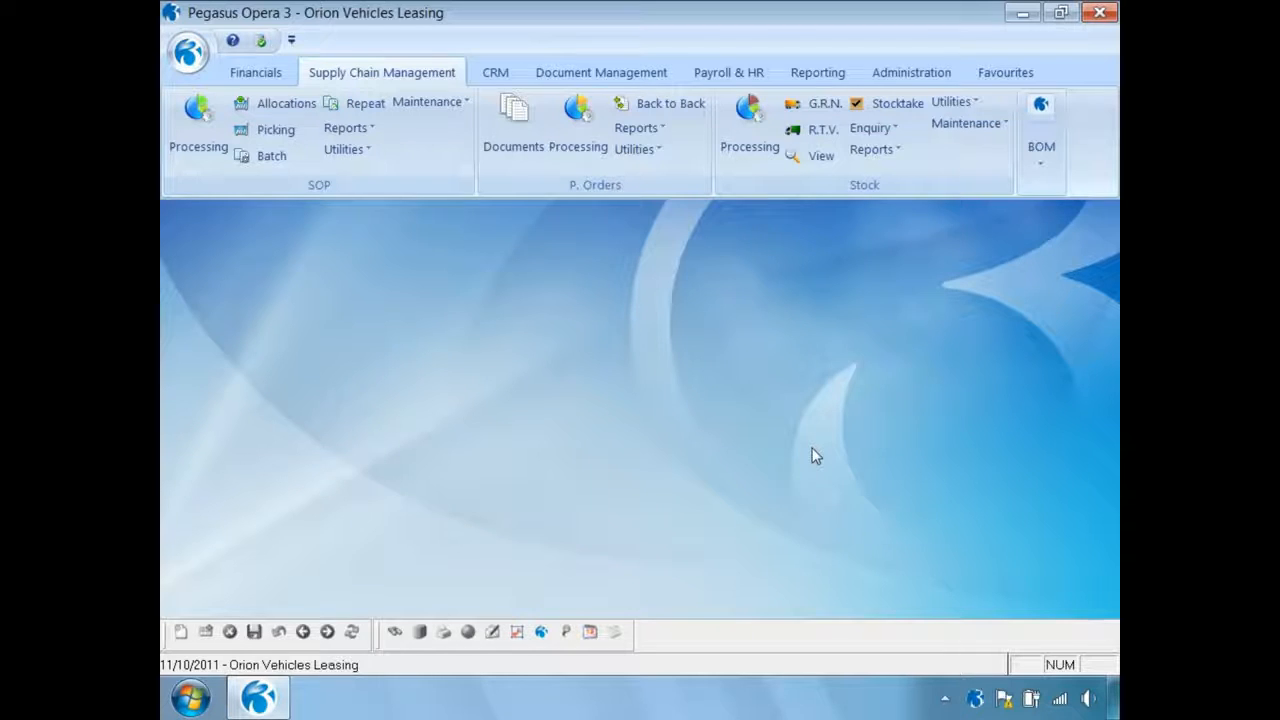
Start a new landed cost type with code T001 and description Sea Transport
{"action": "left_click", "coordinate": [972, 126]}
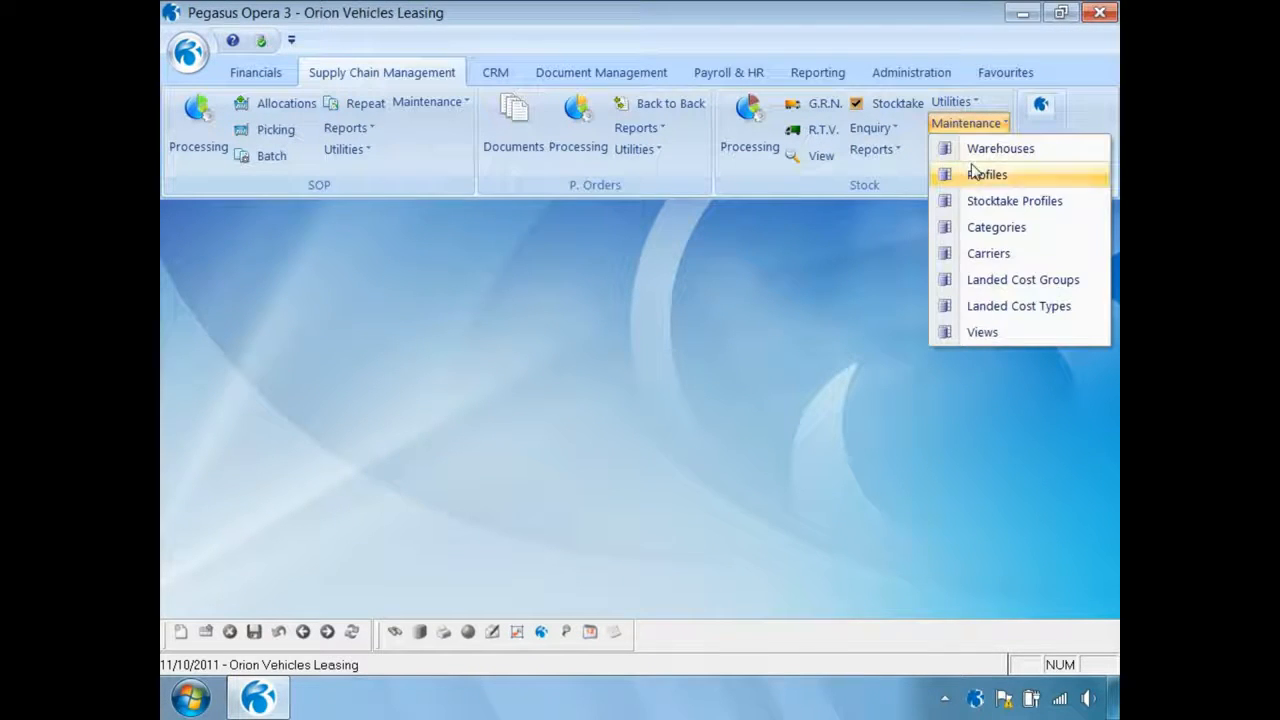
{"action": "left_click", "coordinate": [990, 310]}
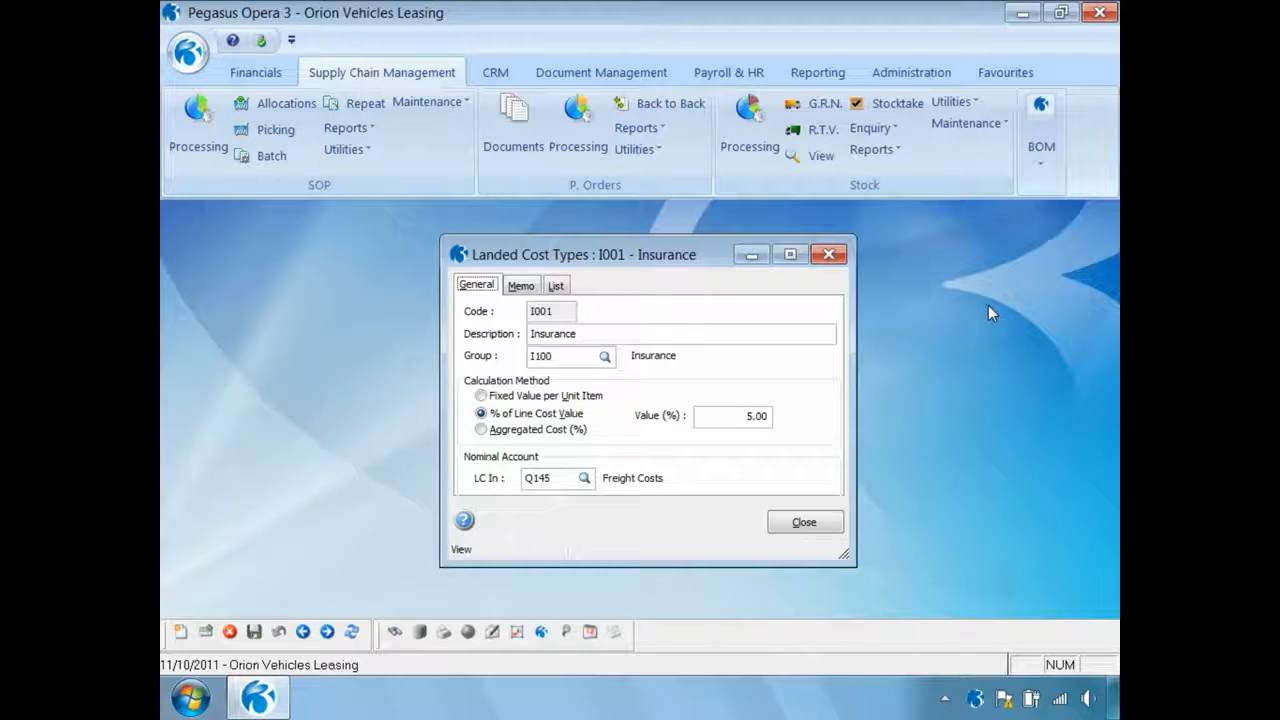
{"action": "left_click", "coordinate": [181, 633]}
{"action": "type", "text": "T001"}
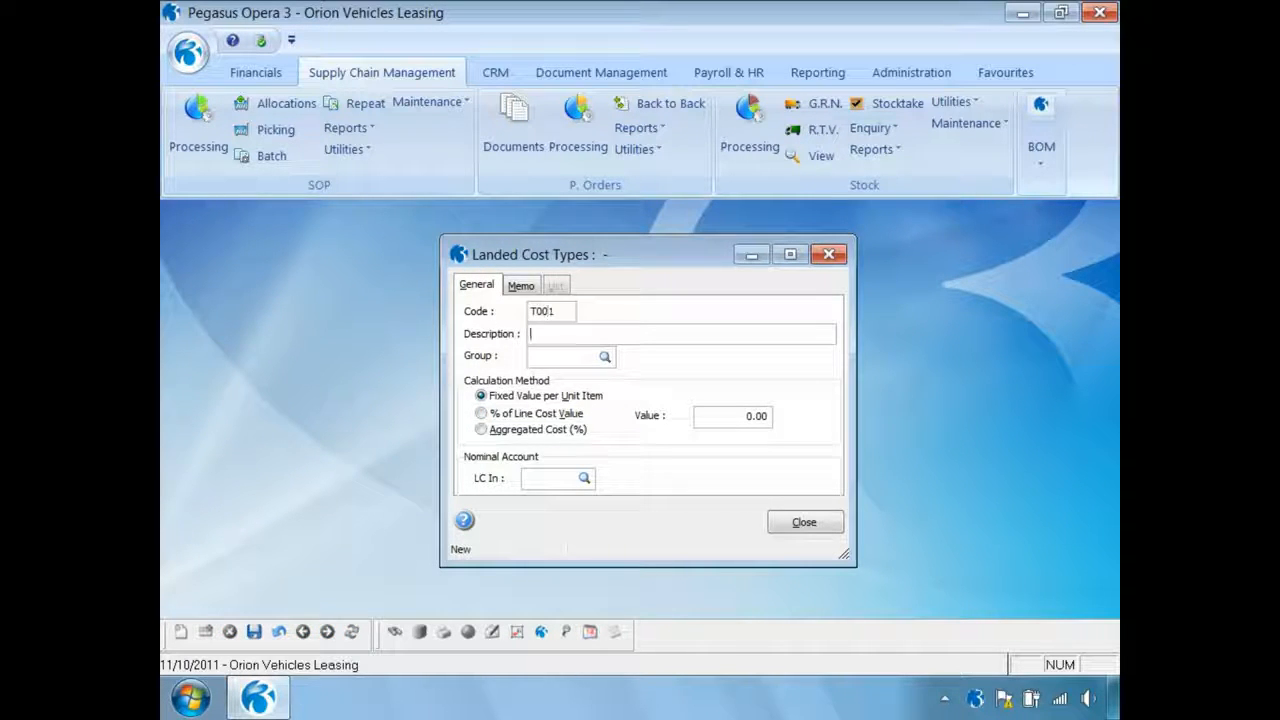
{"action": "key", "text": "Tab"}
{"action": "type", "text": "See Transport"}
{"action": "key", "text": "Tab"}
{"action": "key", "text": "Tab"}
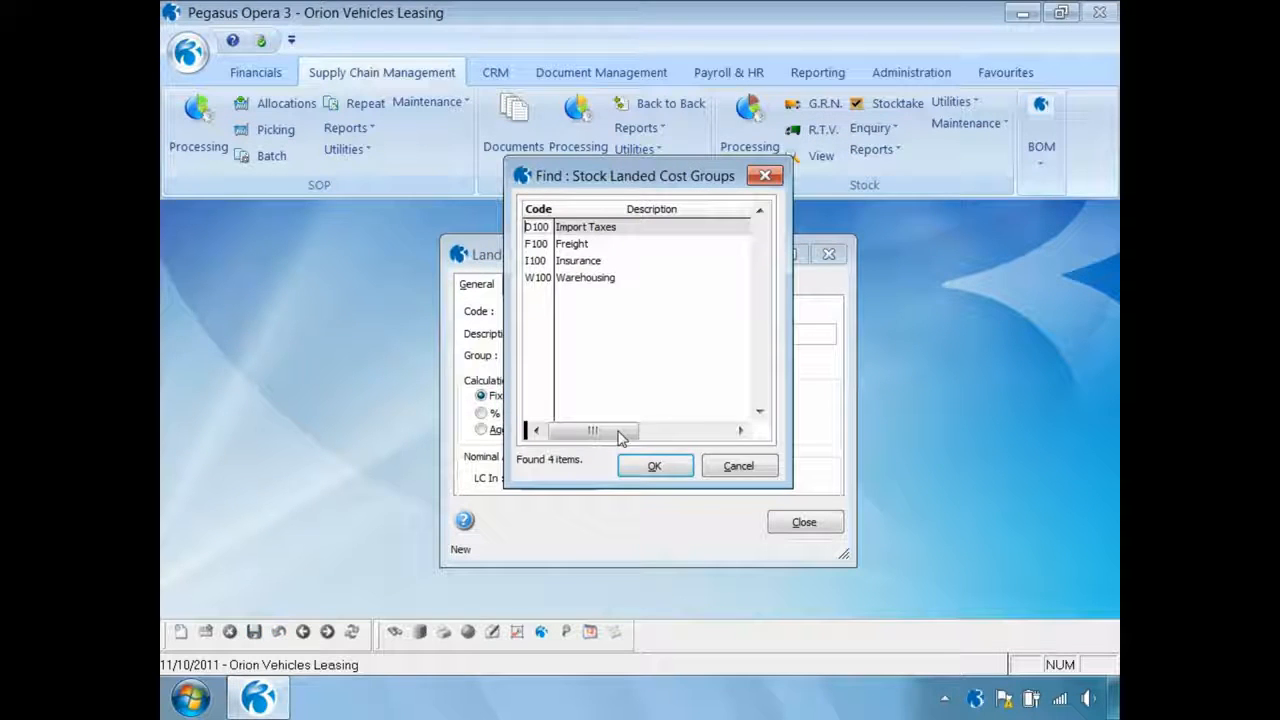
Assign the Sea Transport cost type to landed cost group F100 Freight
{"action": "left_click", "coordinate": [562, 244]}
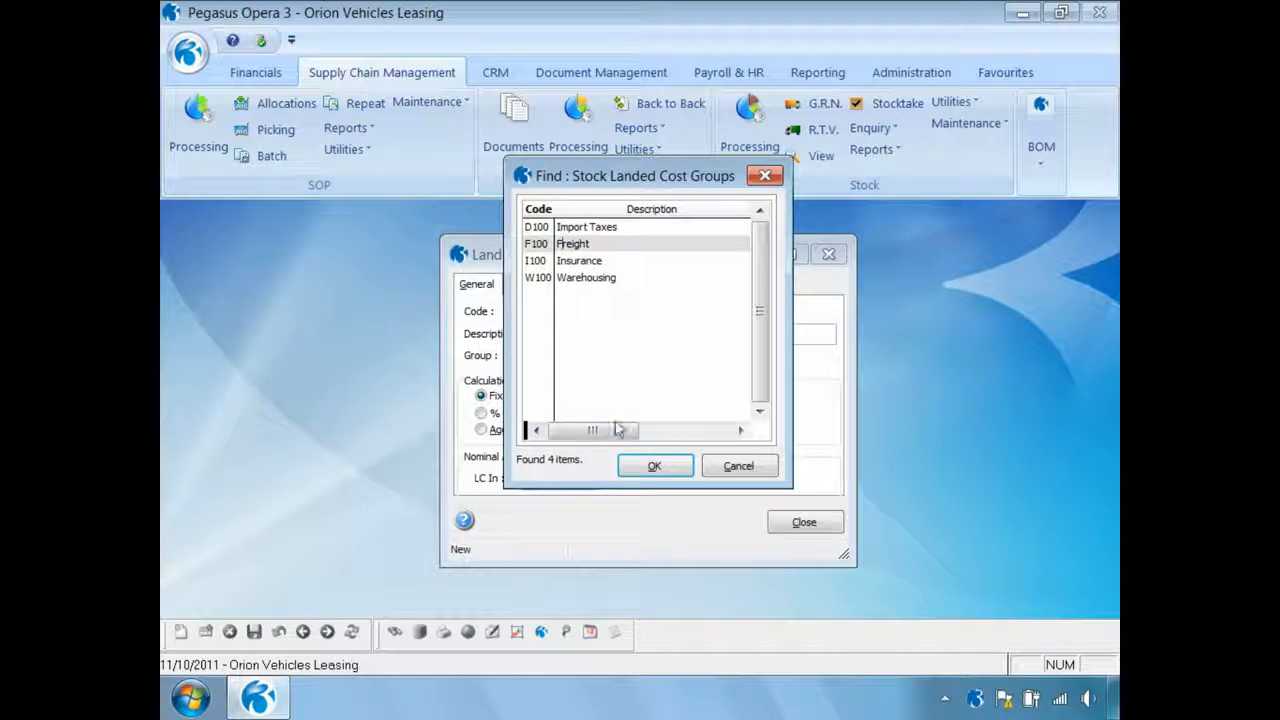
{"action": "left_click", "coordinate": [653, 466]}
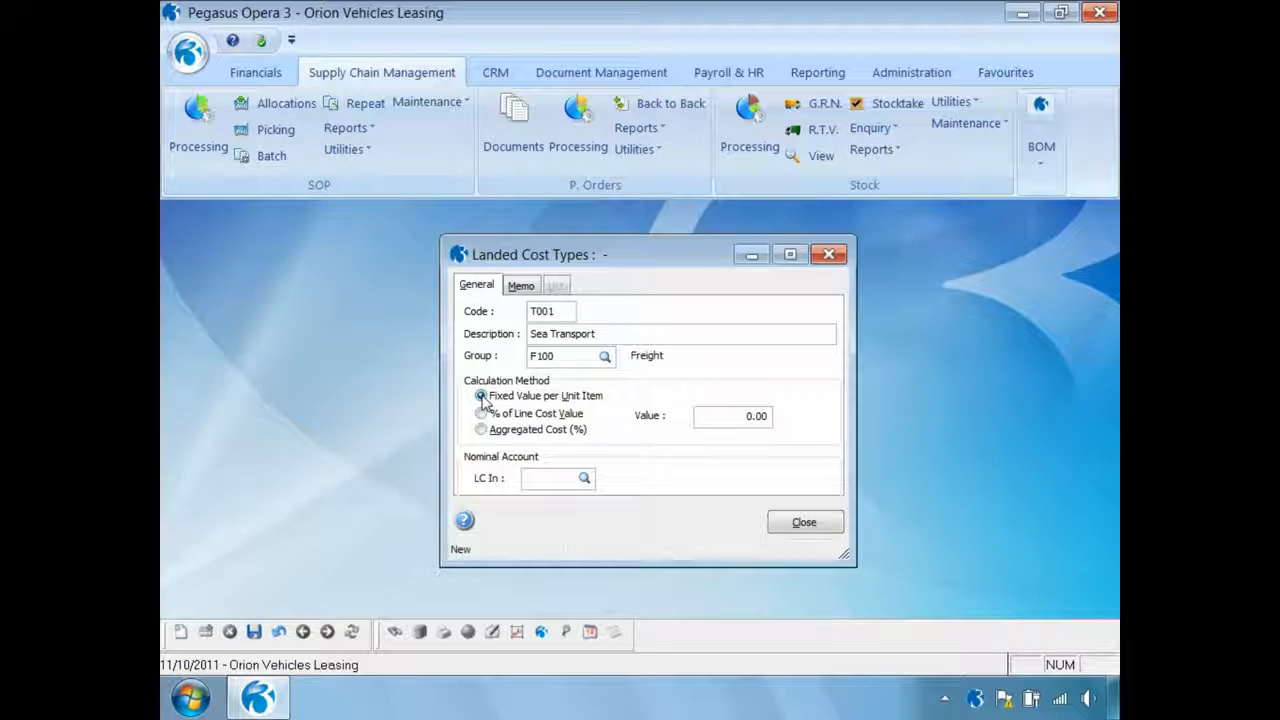
{"action": "left_click", "coordinate": [483, 414]}
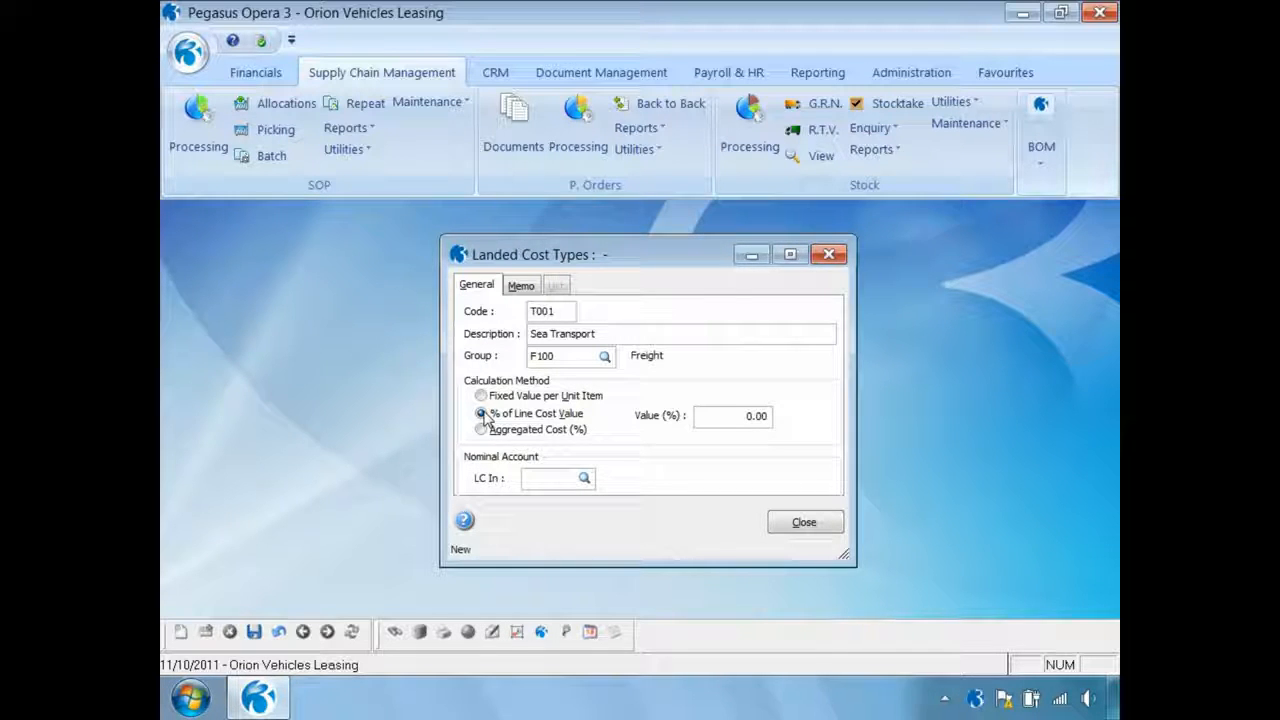
{"action": "left_click", "coordinate": [481, 430]}
{"action": "left_click", "coordinate": [482, 397]}
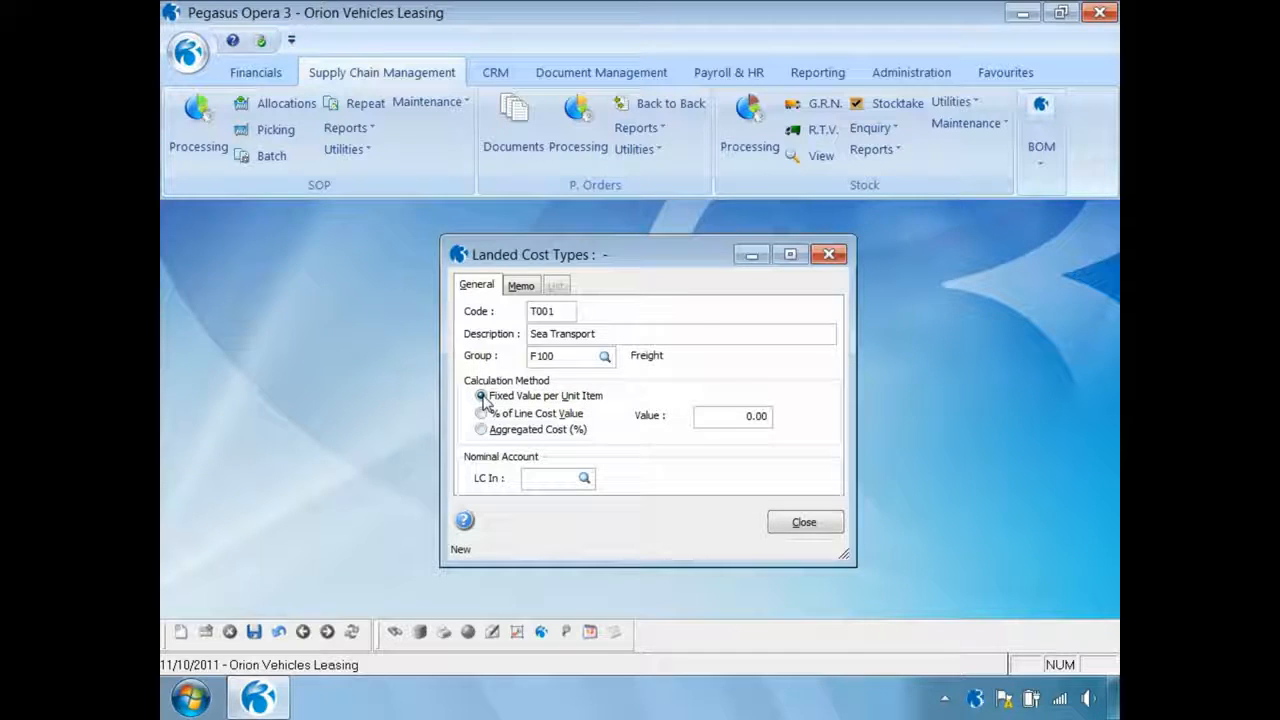
Set the Sea Transport value to 1.75 per unit item, save the type, and close the landed cost types after checking the list
{"action": "left_click", "coordinate": [729, 414]}
{"action": "type", "text": "1.75"}
{"action": "key", "text": "Tab"}
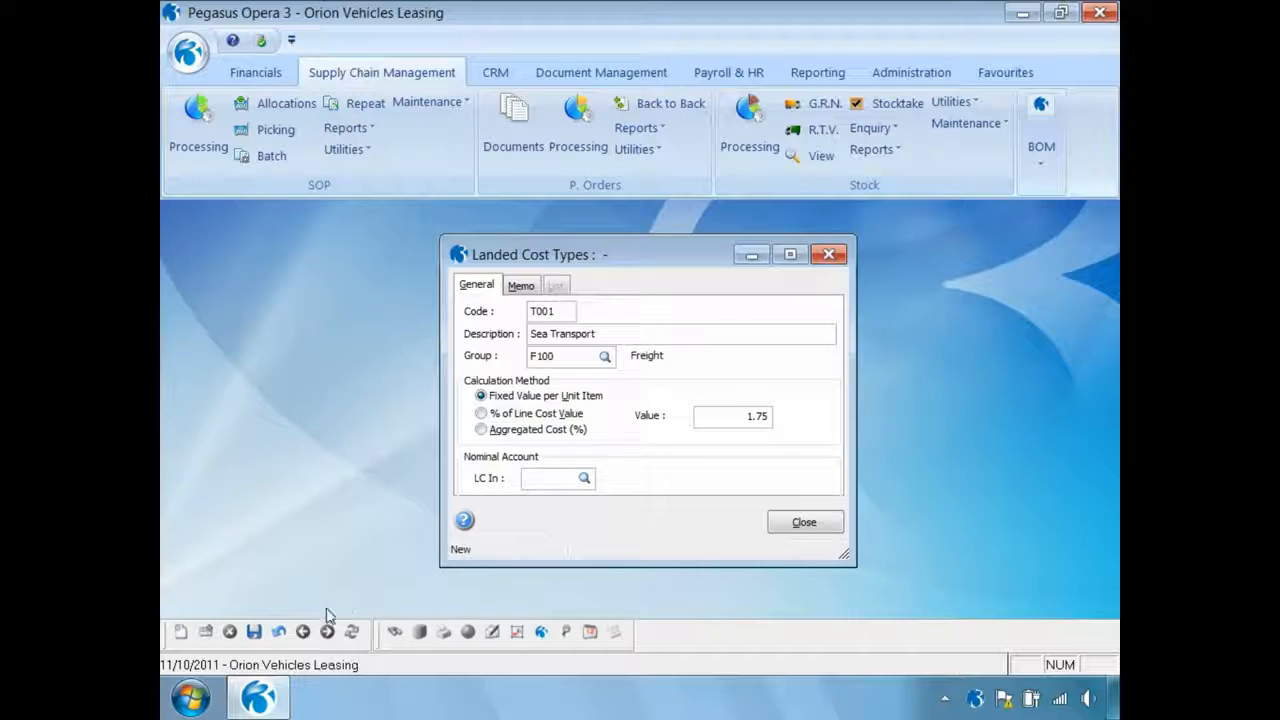
{"action": "left_click", "coordinate": [254, 632]}
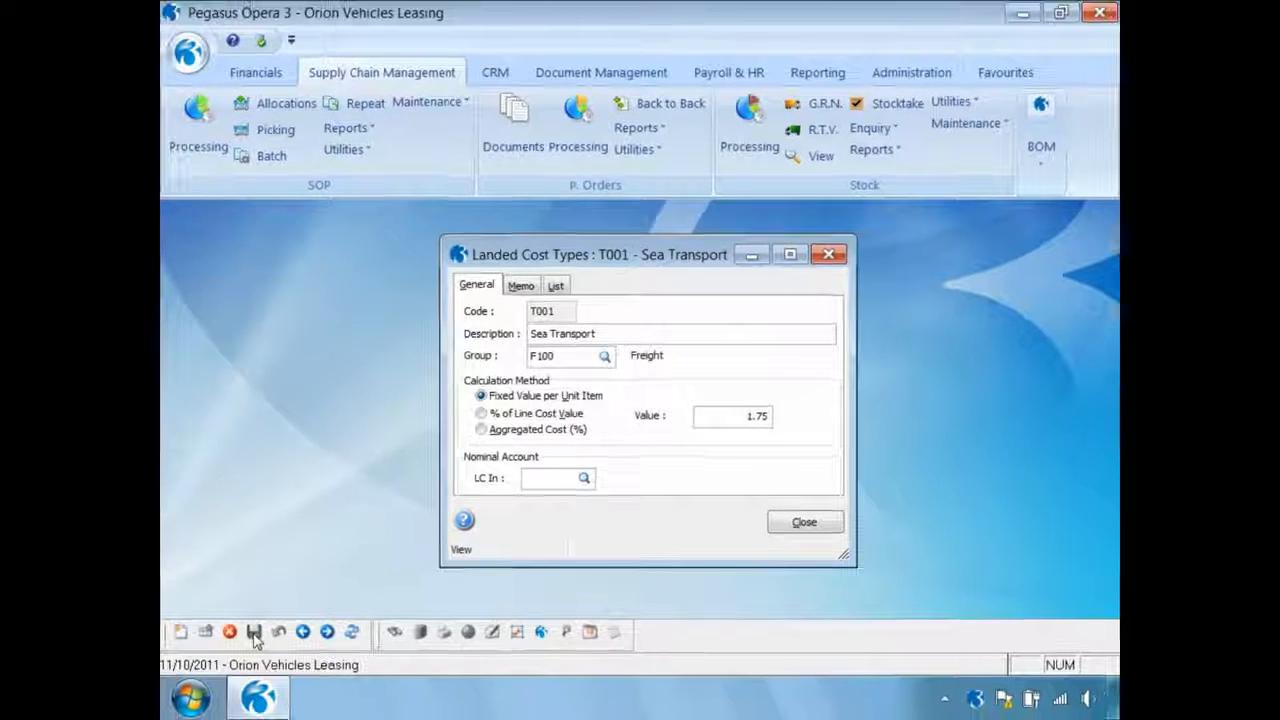
{"action": "left_click", "coordinate": [557, 287]}
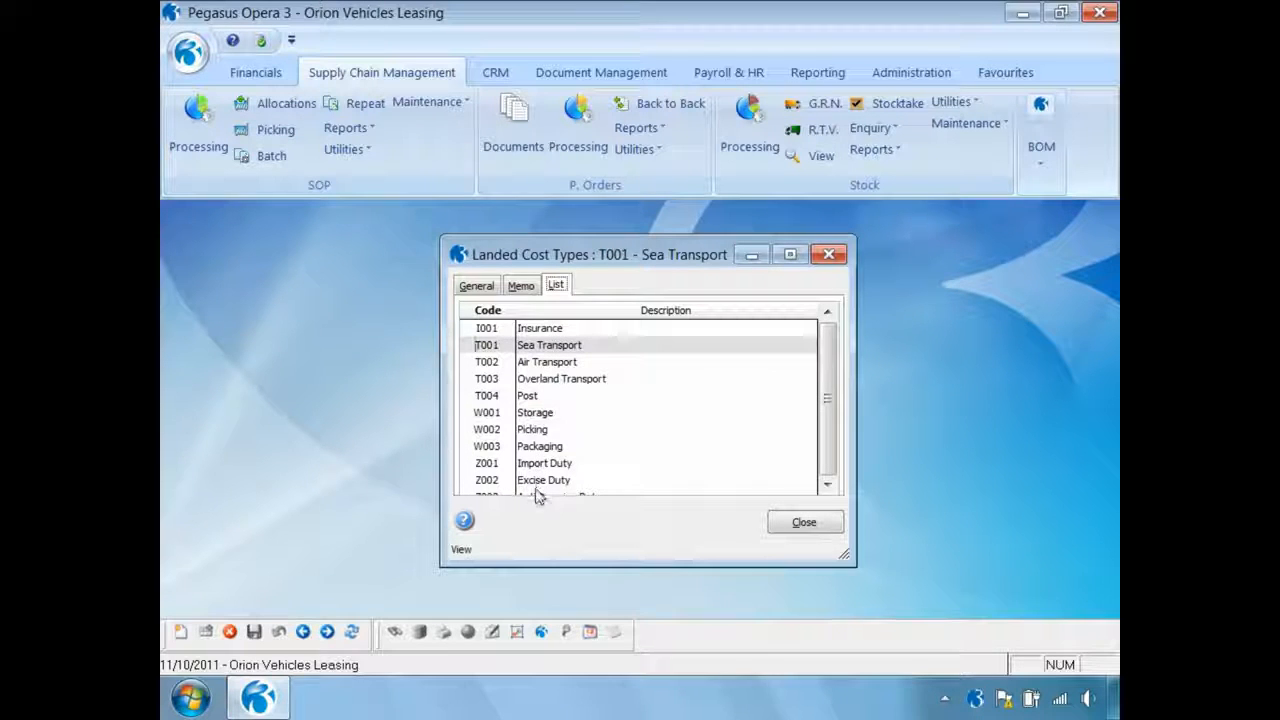
{"action": "left_click", "coordinate": [806, 524]}
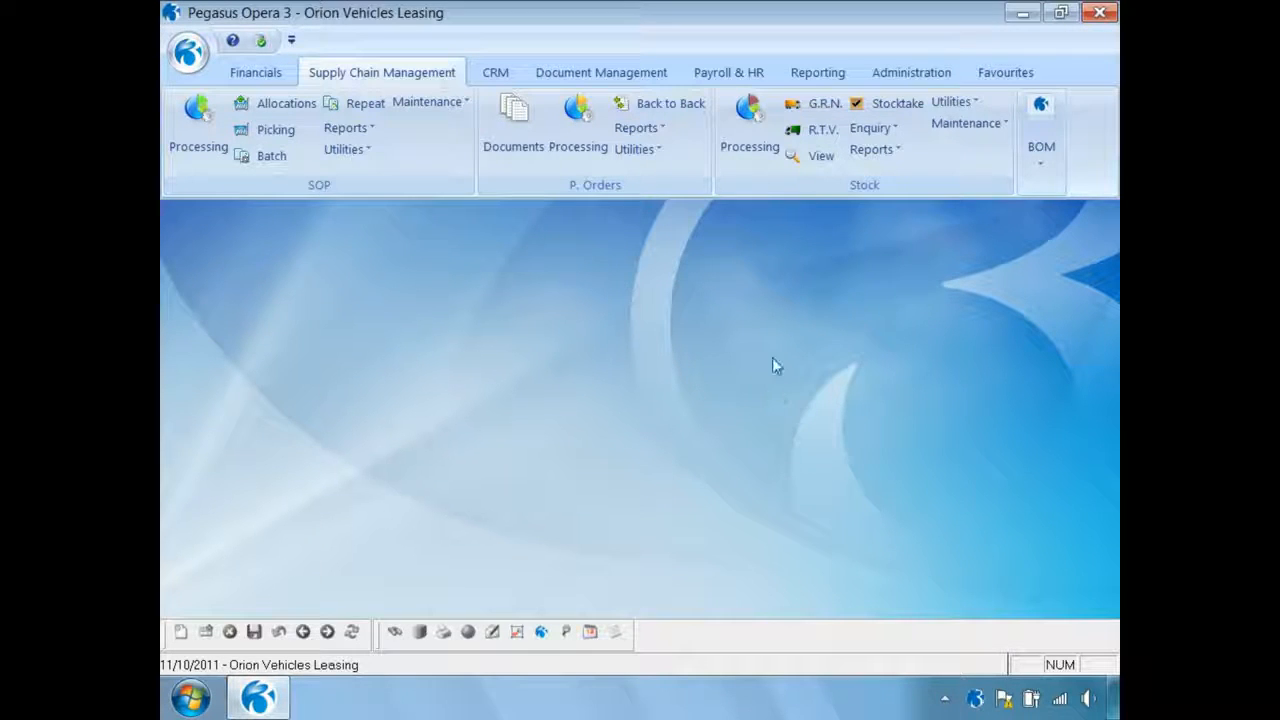
Open the landed costs of stock item ZACD008 Sony Stereo WX-C600R and enable applying landed costs to it
{"action": "left_click", "coordinate": [757, 168]}
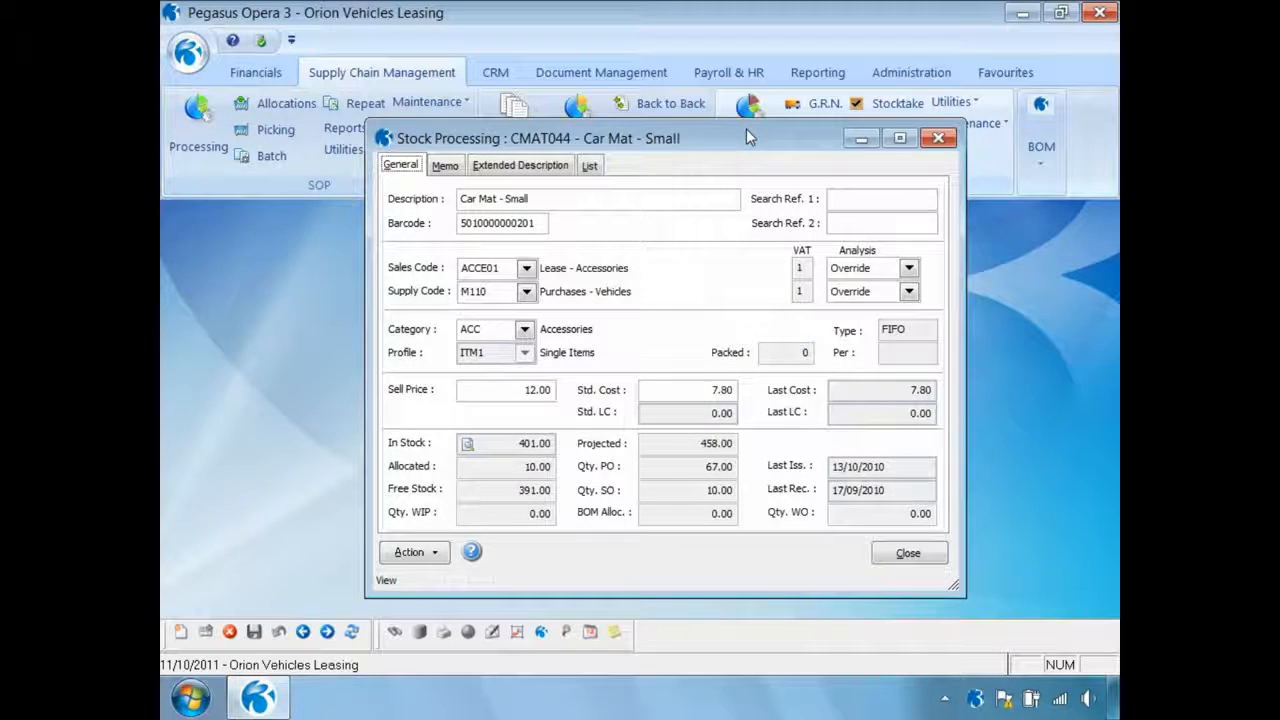
{"action": "left_click", "coordinate": [431, 555]}
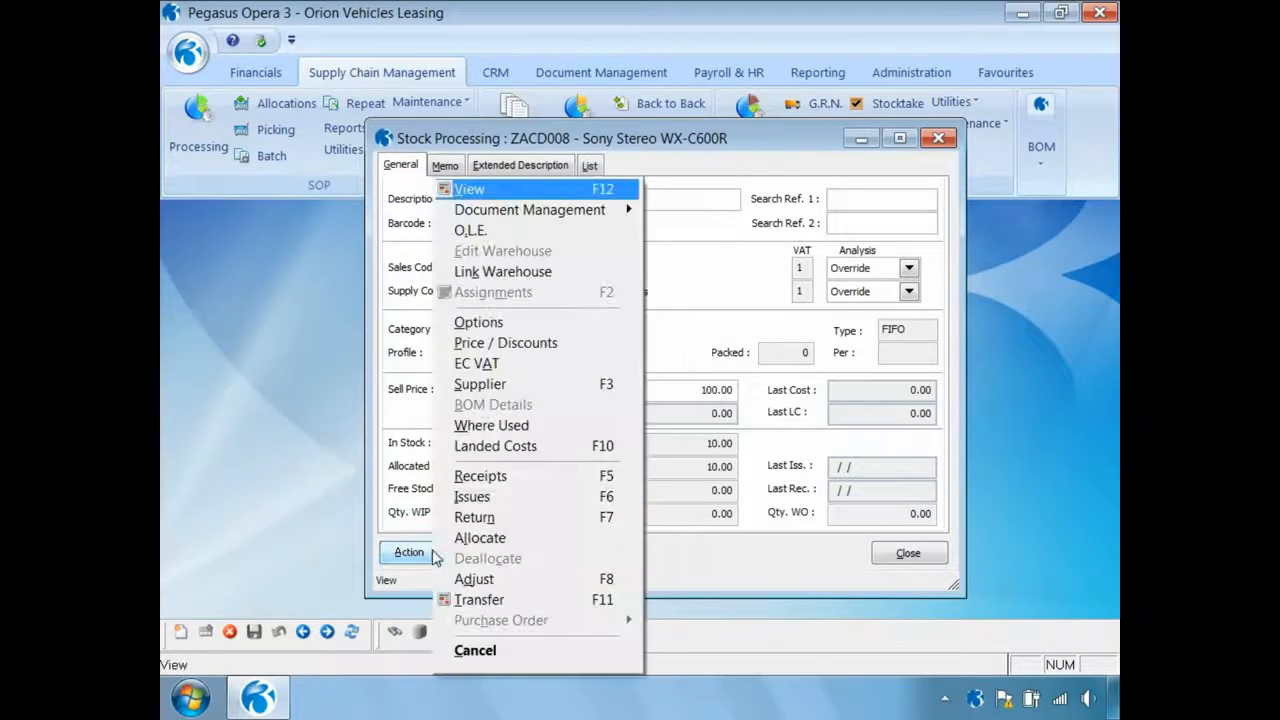
{"action": "left_click", "coordinate": [472, 447]}
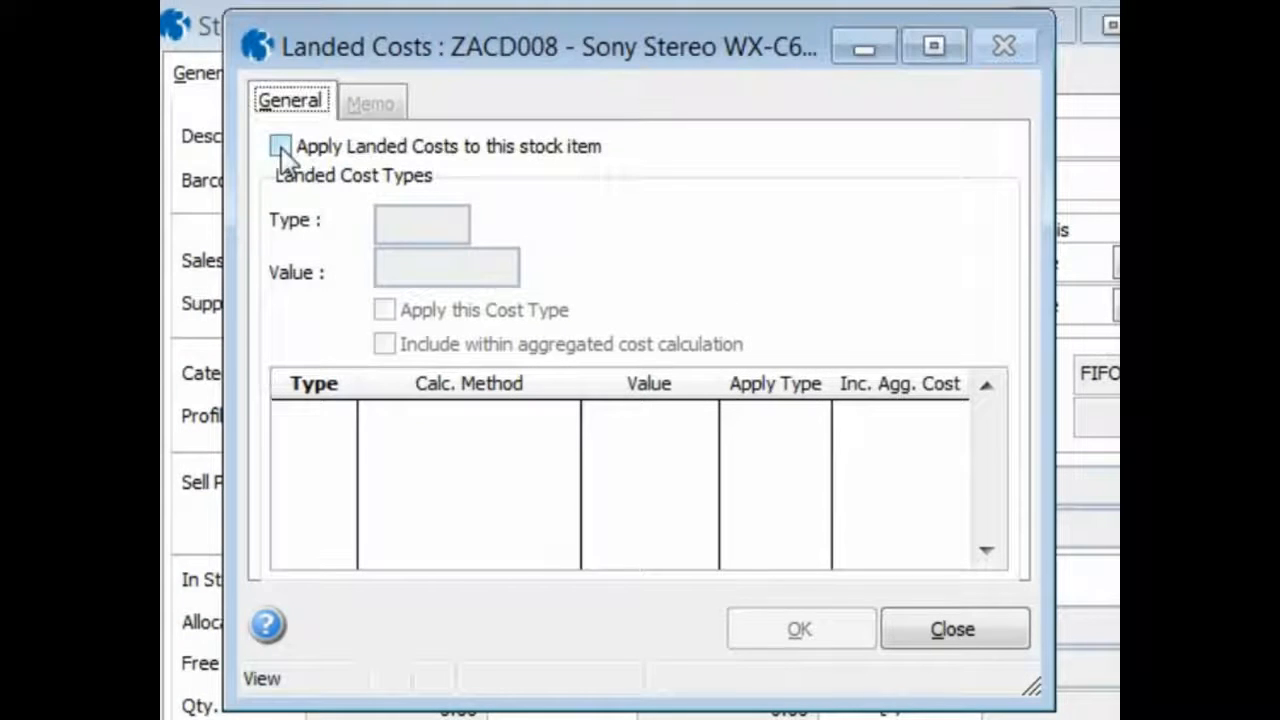
{"action": "left_click", "coordinate": [281, 147]}
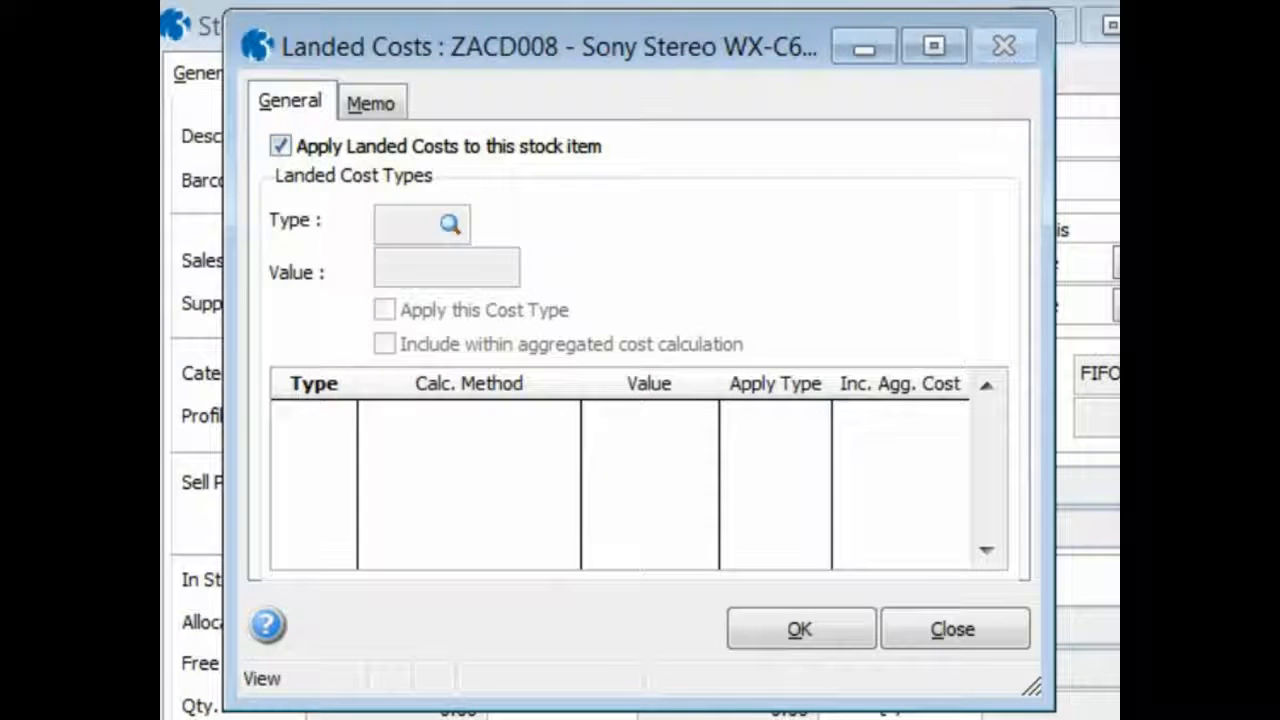
Add cost type T001 Sea Transport to the stock item, include it within the aggregated cost calculation, and save it
{"action": "key", "text": "ctrl+n"}
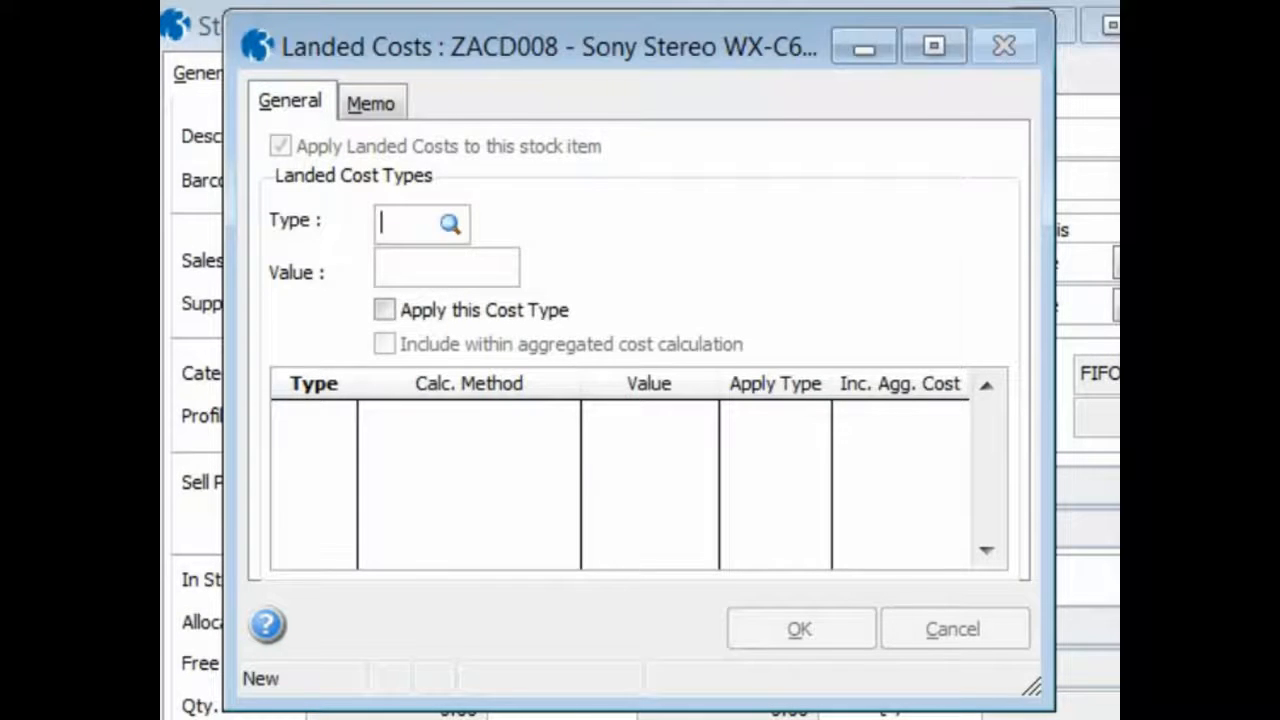
{"action": "key", "text": "Tab"}
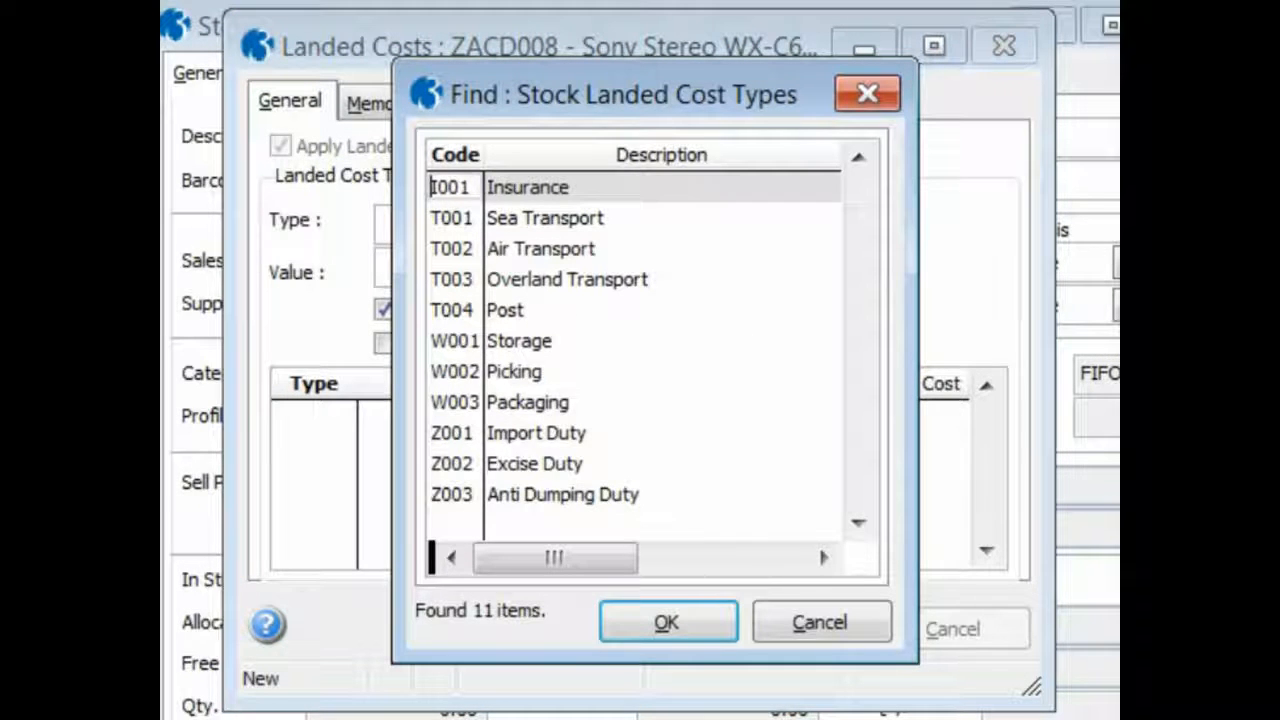
{"action": "left_click", "coordinate": [452, 220]}
{"action": "left_click", "coordinate": [652, 628]}
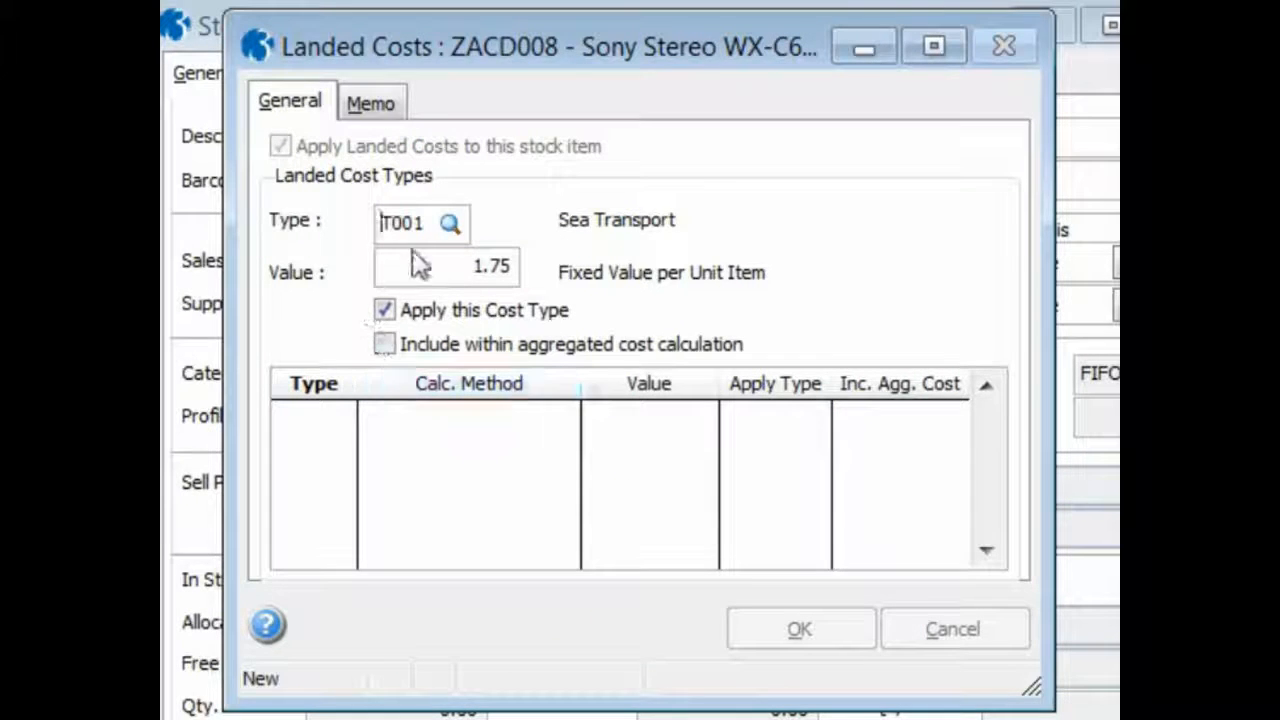
{"action": "left_click_drag", "start_coordinate": [447, 266], "coordinate": [540, 270]}
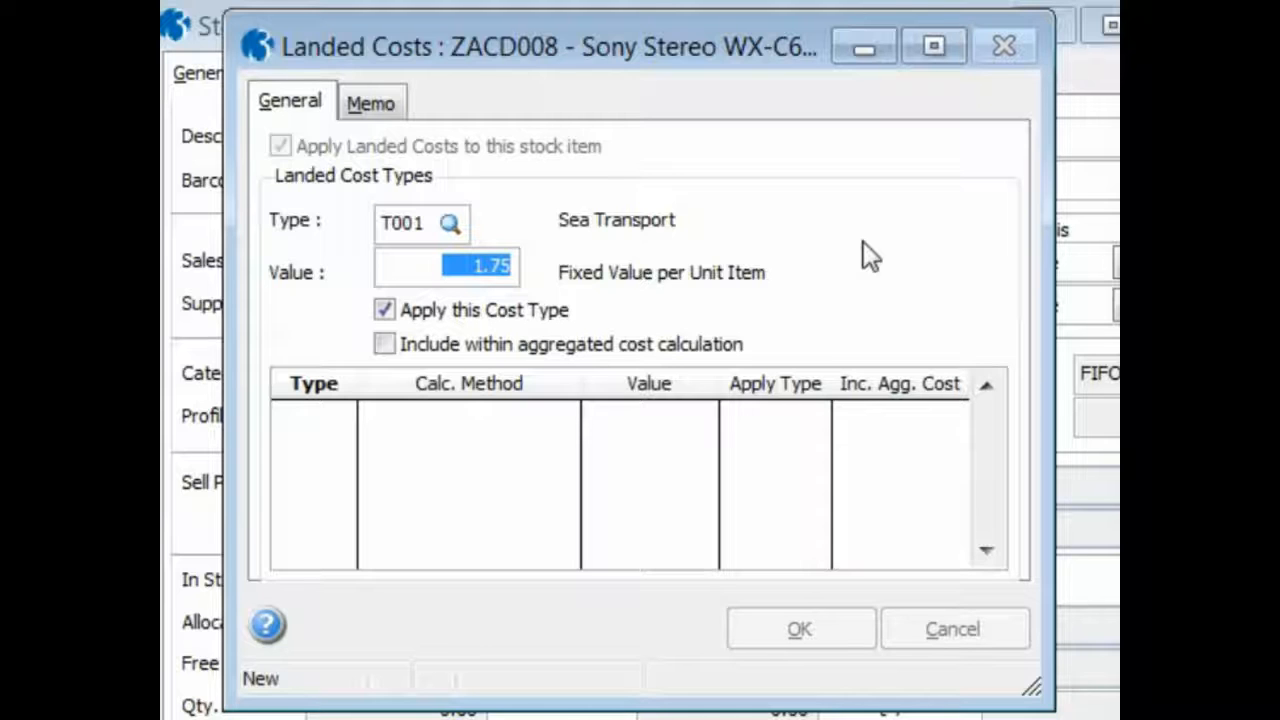
{"action": "left_click", "coordinate": [380, 342]}
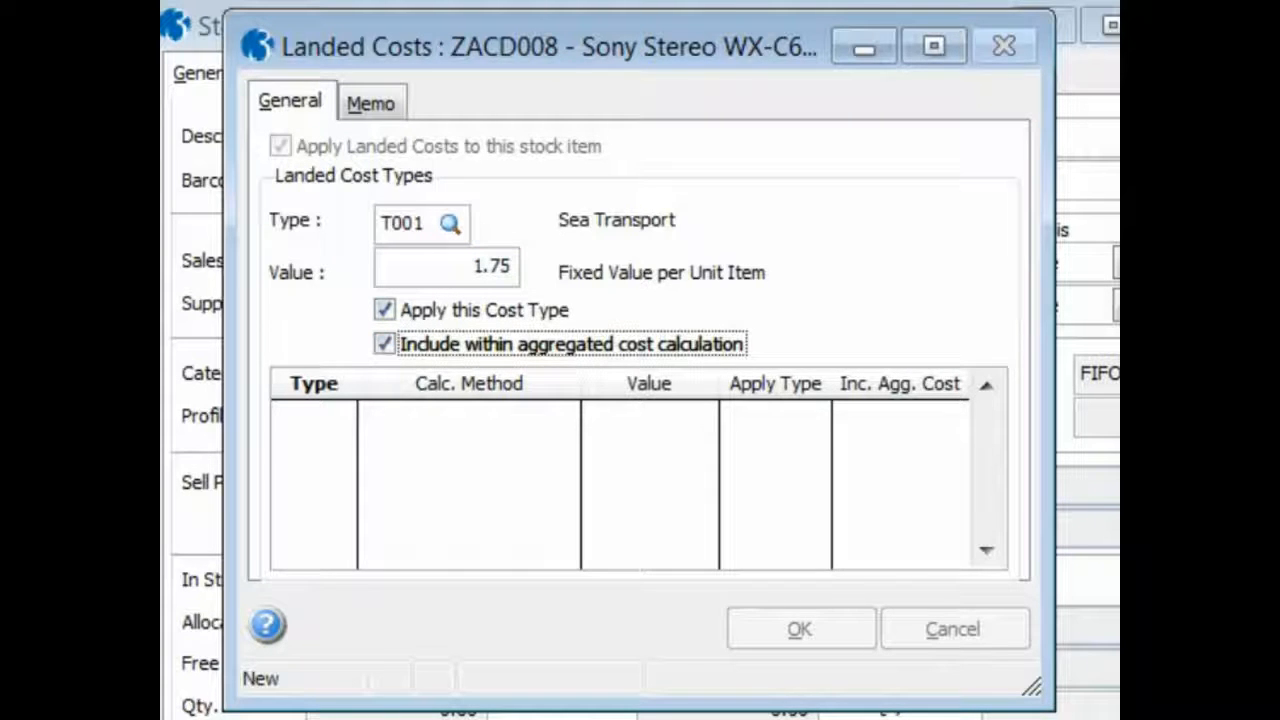
{"action": "key", "text": "ctrl+s"}
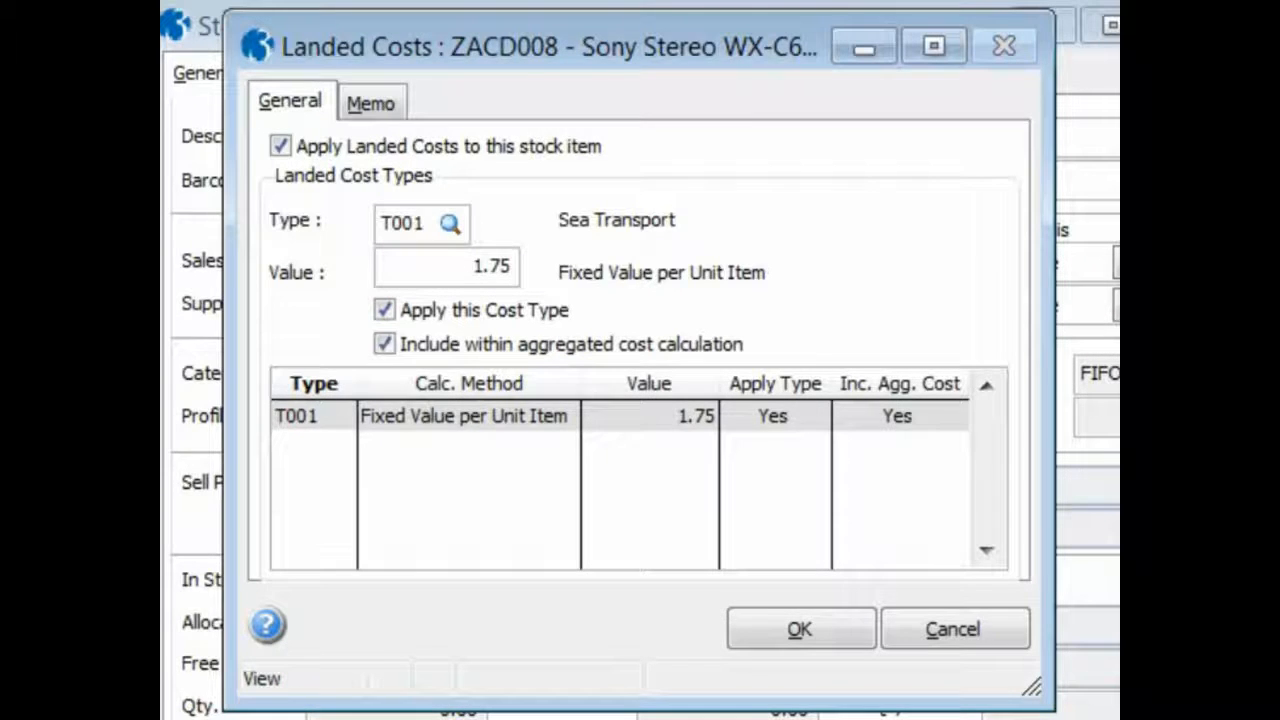
Add cost type I001 Insurance, include it within the aggregated cost calculation, save it, and try to confirm the item's landed costs
{"action": "key", "text": "ctrl+n"}
{"action": "key", "text": "Tab"}
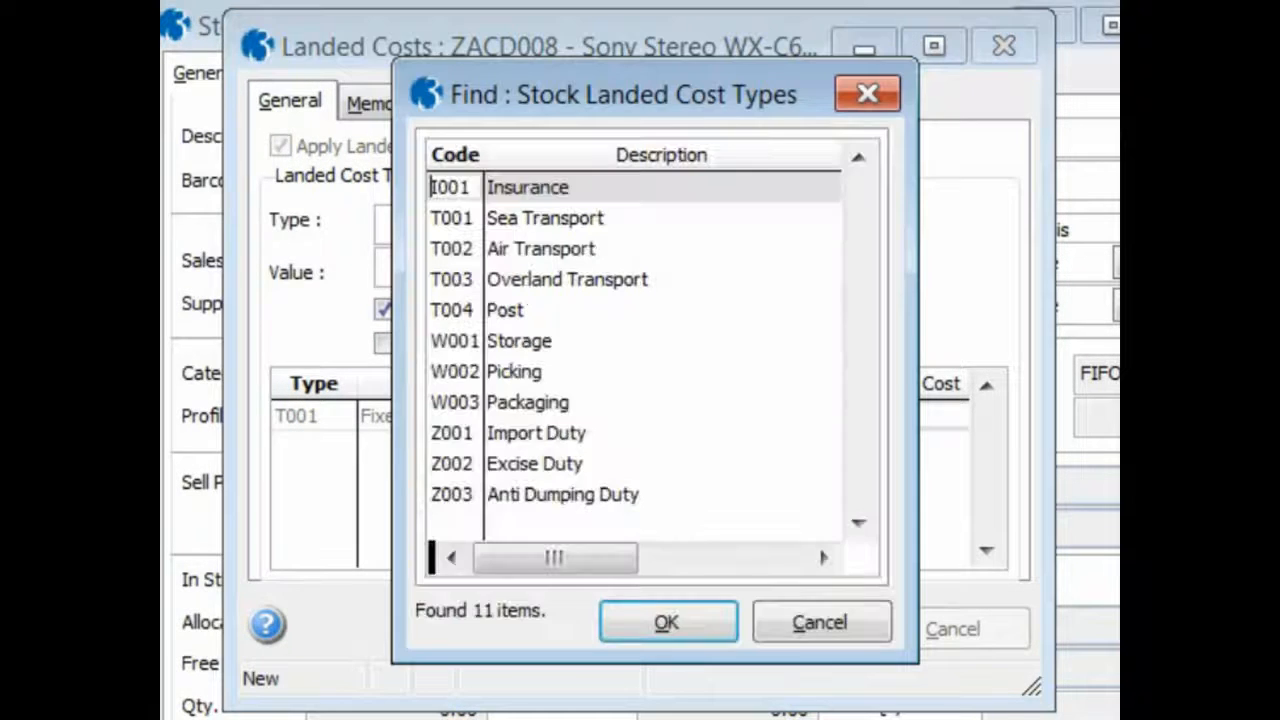
{"action": "left_click", "coordinate": [678, 620]}
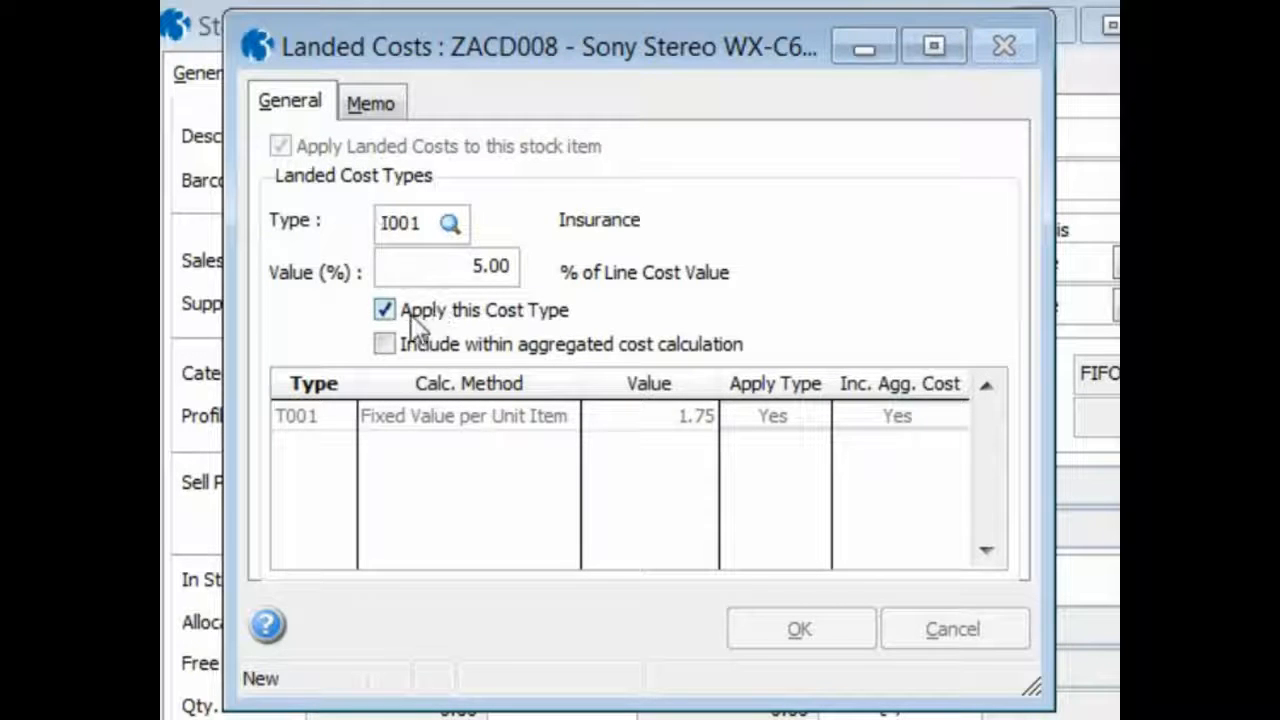
{"action": "left_click", "coordinate": [383, 344]}
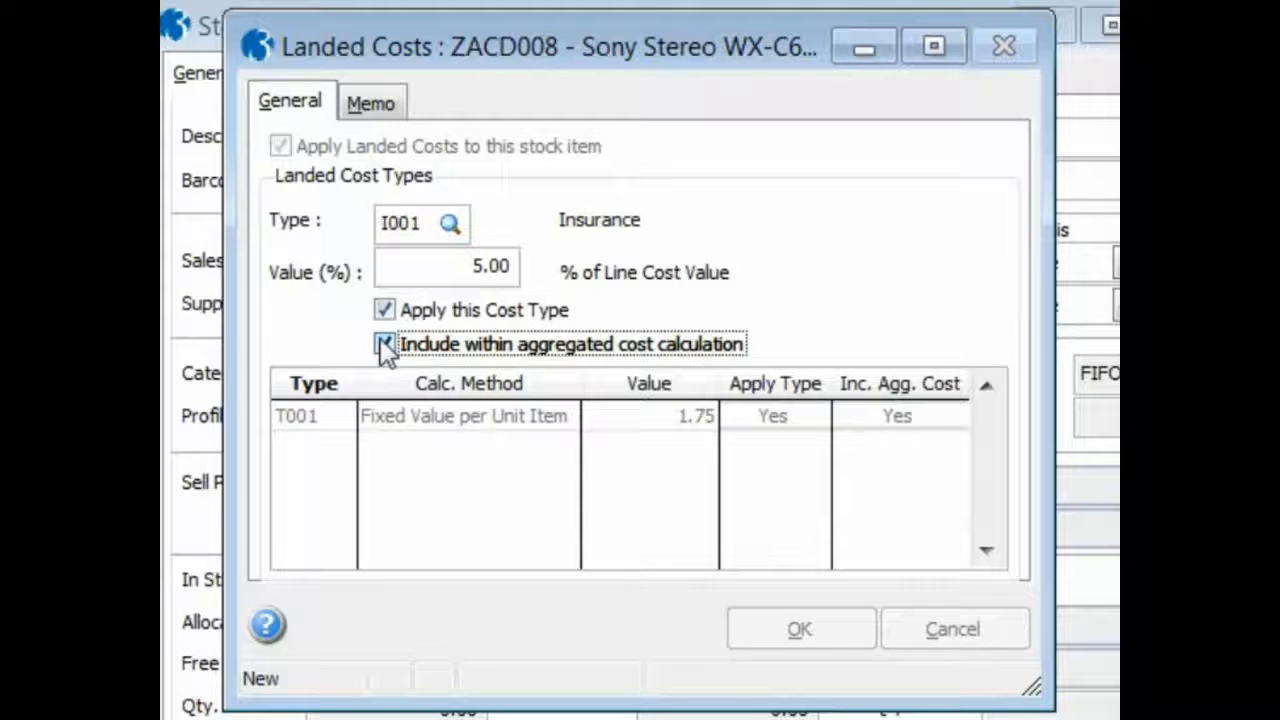
{"action": "left_click", "coordinate": [945, 718]}
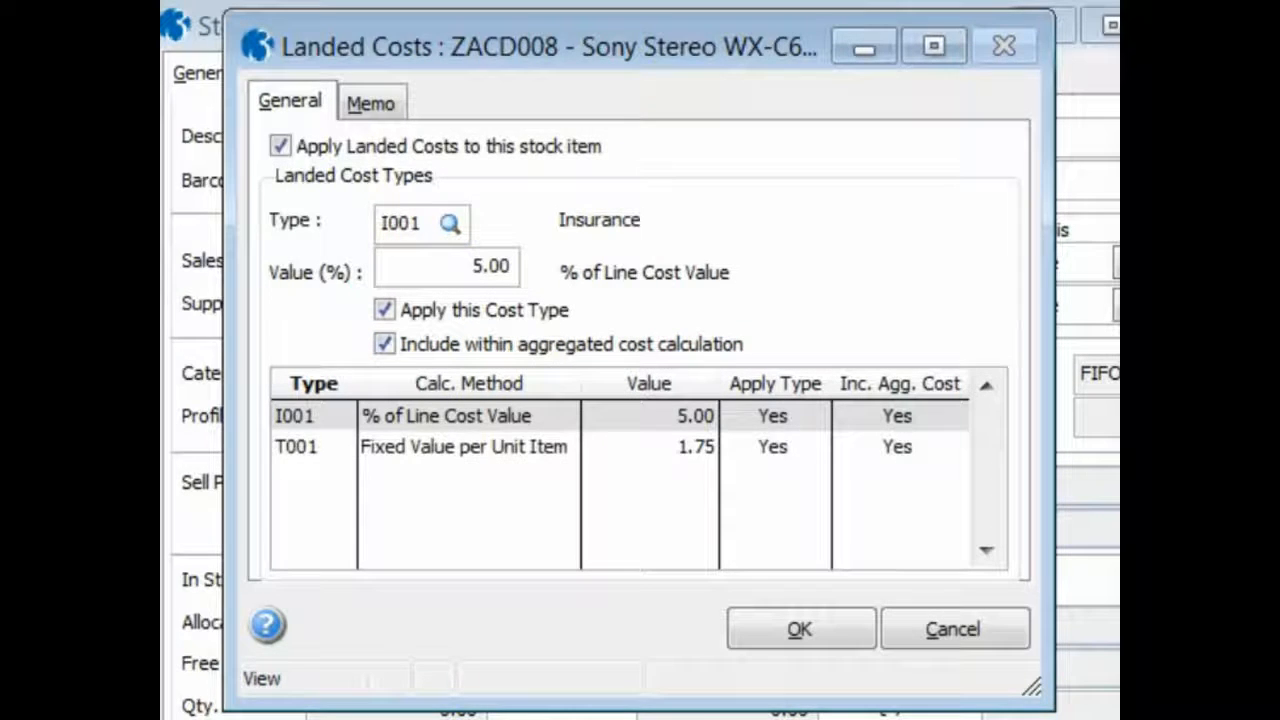
{"action": "left_click", "coordinate": [855, 636]}
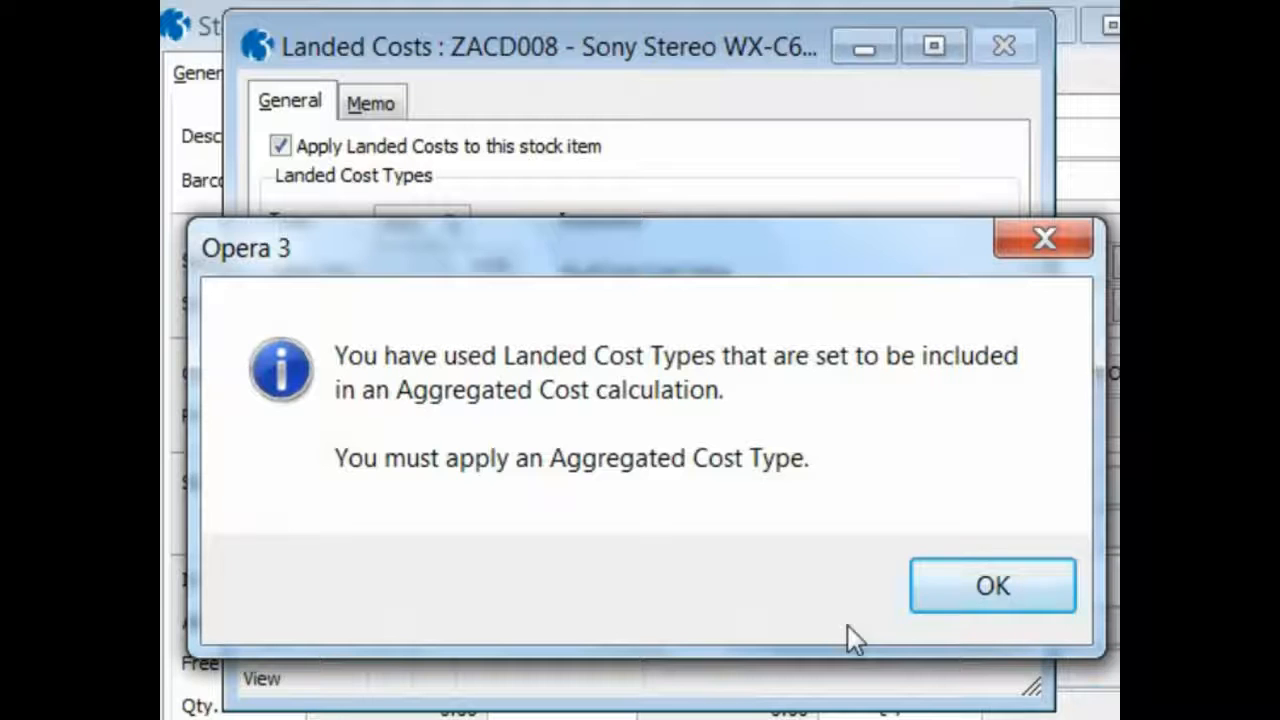
Add aggregated cost type Z003 Anti Dumping Duty to the stock item, save it, then confirm and close the item's landed costs
{"action": "left_click", "coordinate": [980, 586]}
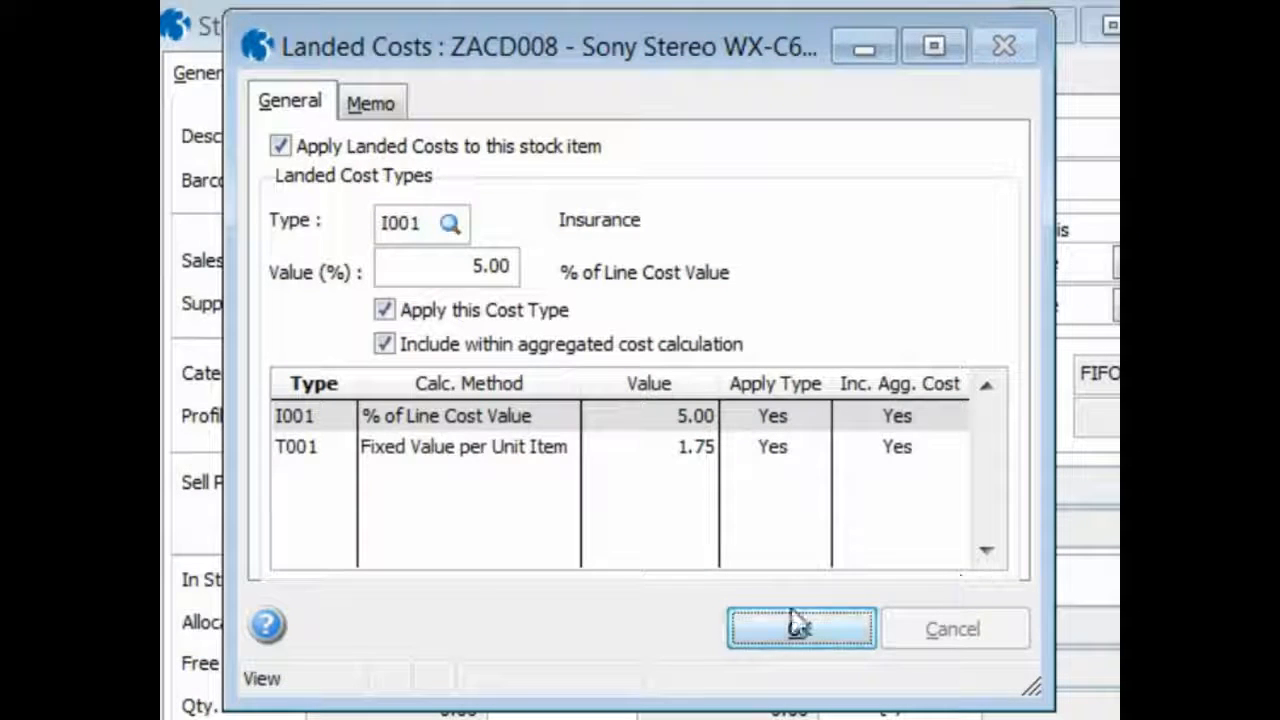
{"action": "key", "text": "ctrl+n"}
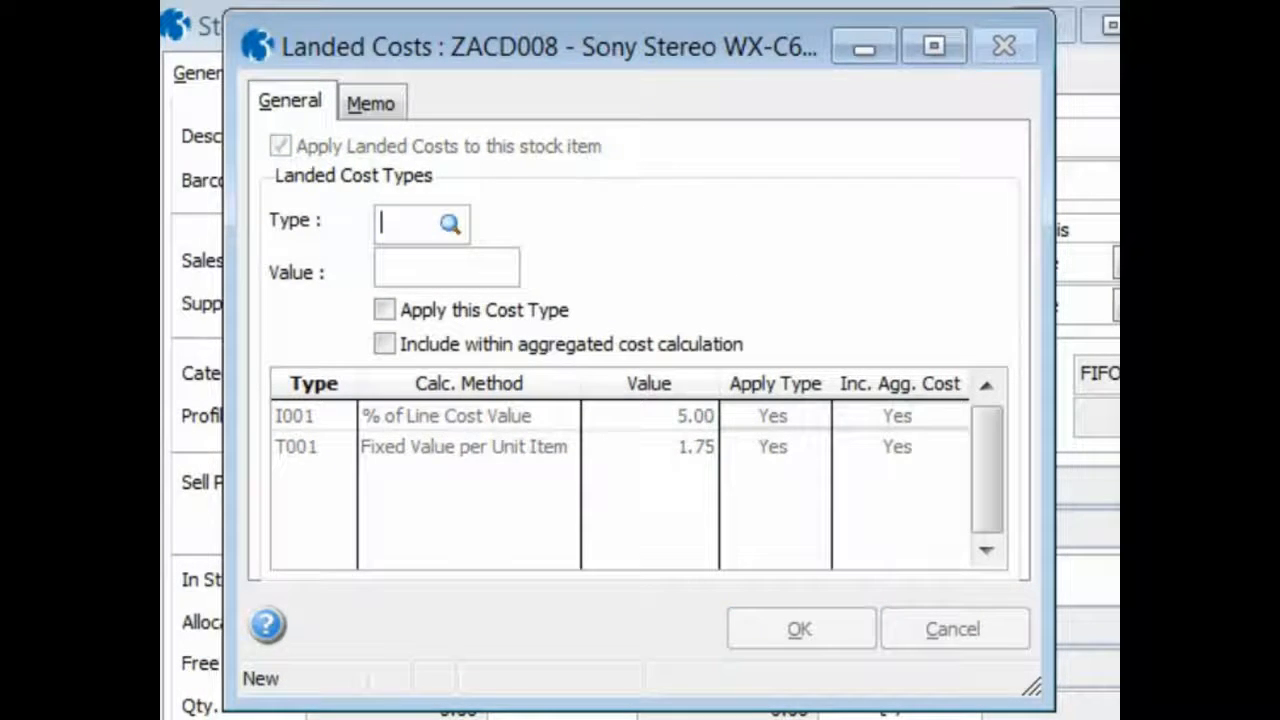
{"action": "key", "text": "F4"}
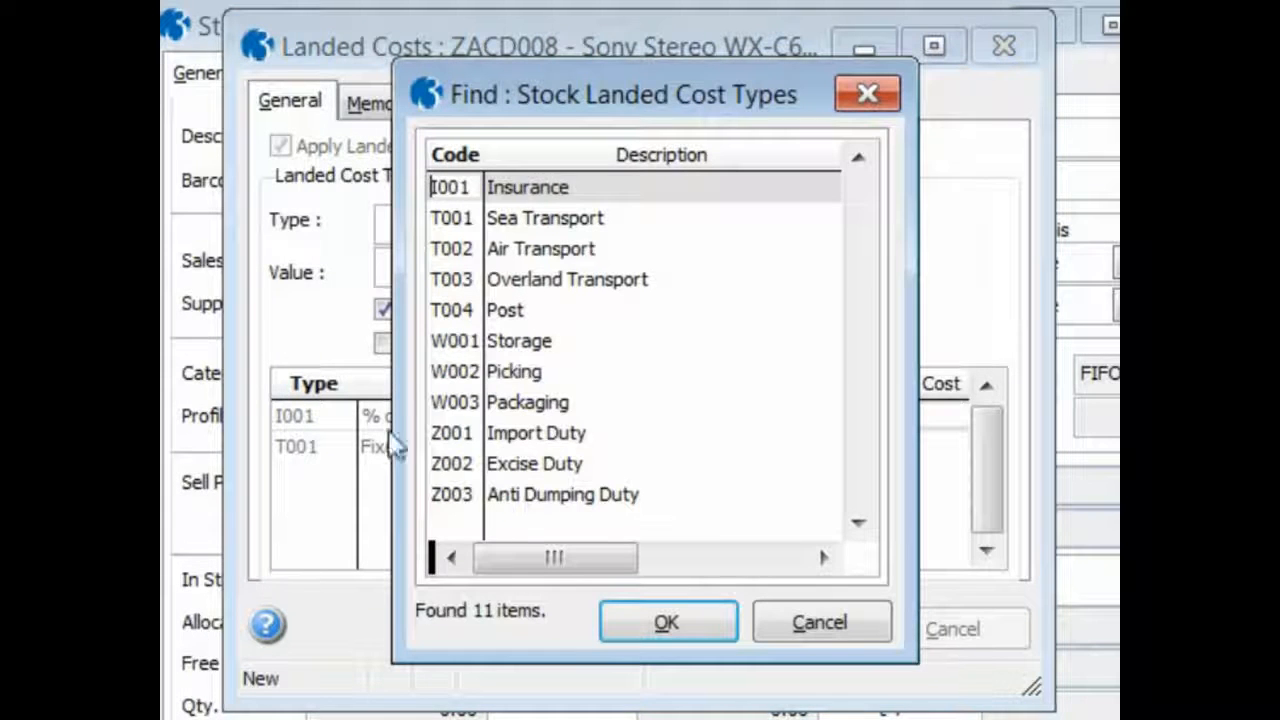
{"action": "left_click", "coordinate": [556, 496]}
{"action": "left_click", "coordinate": [629, 627]}
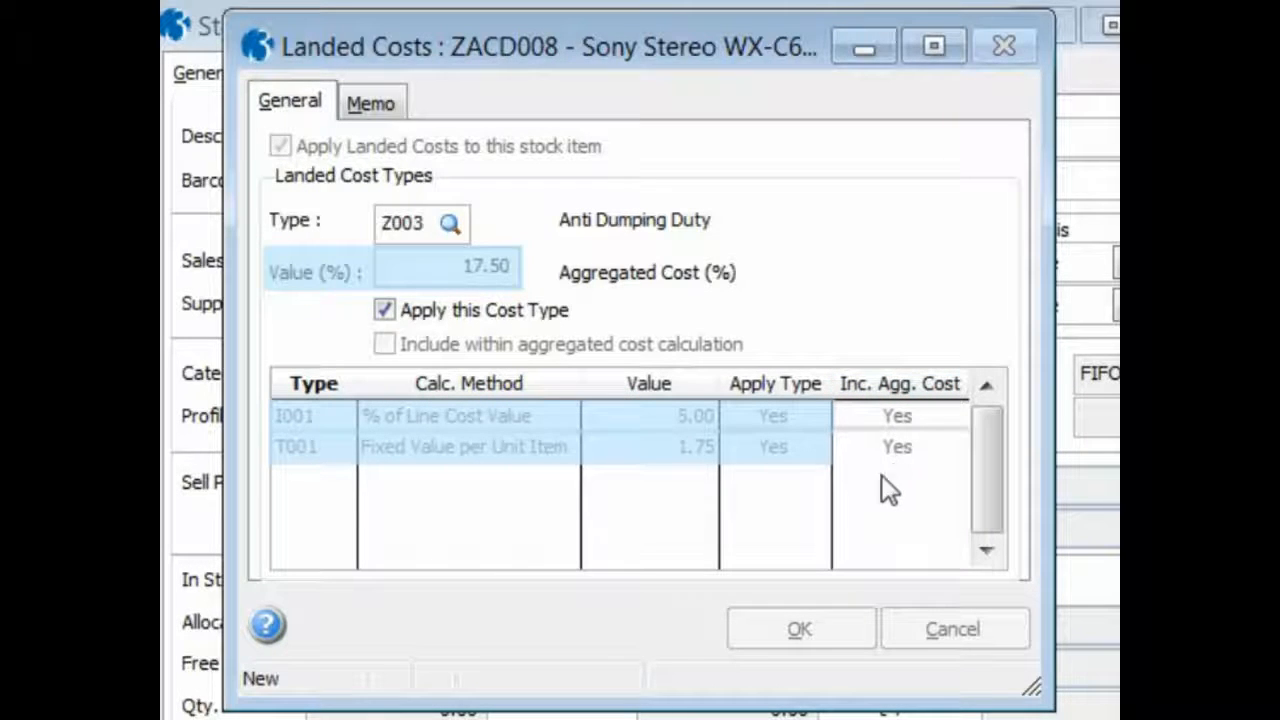
{"action": "key", "text": "Tab"}
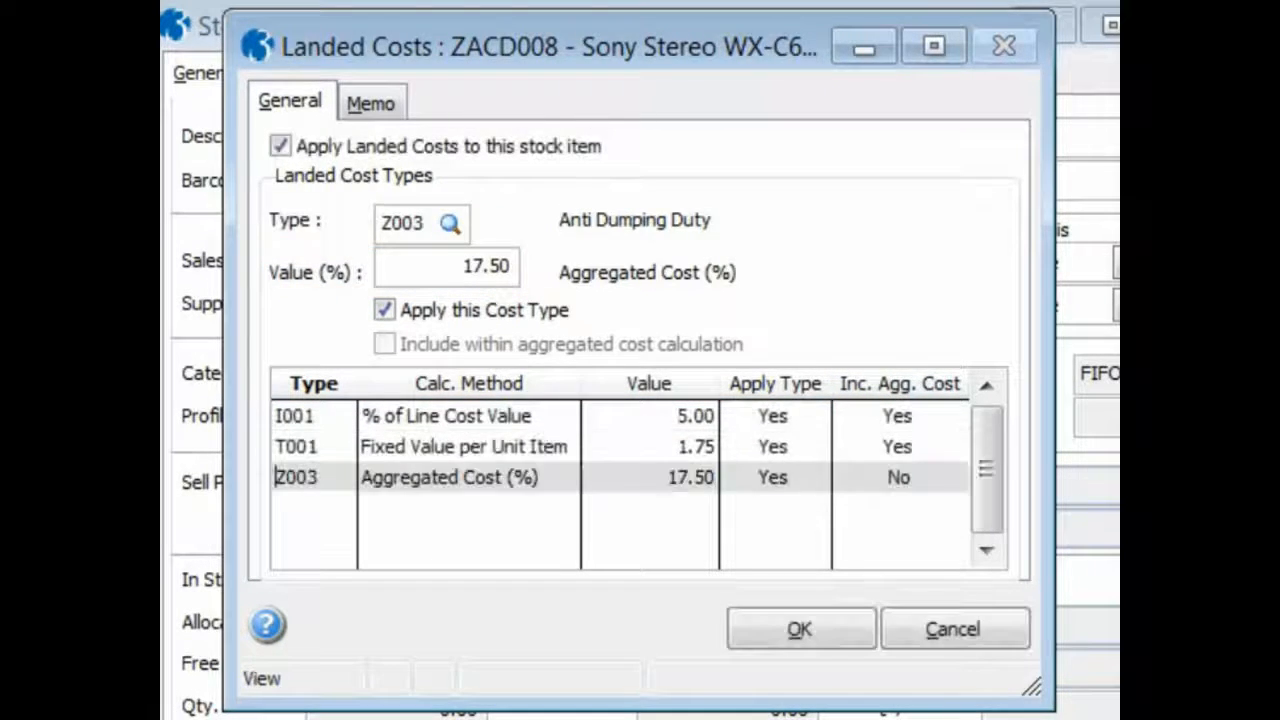
{"action": "left_click", "coordinate": [764, 625]}
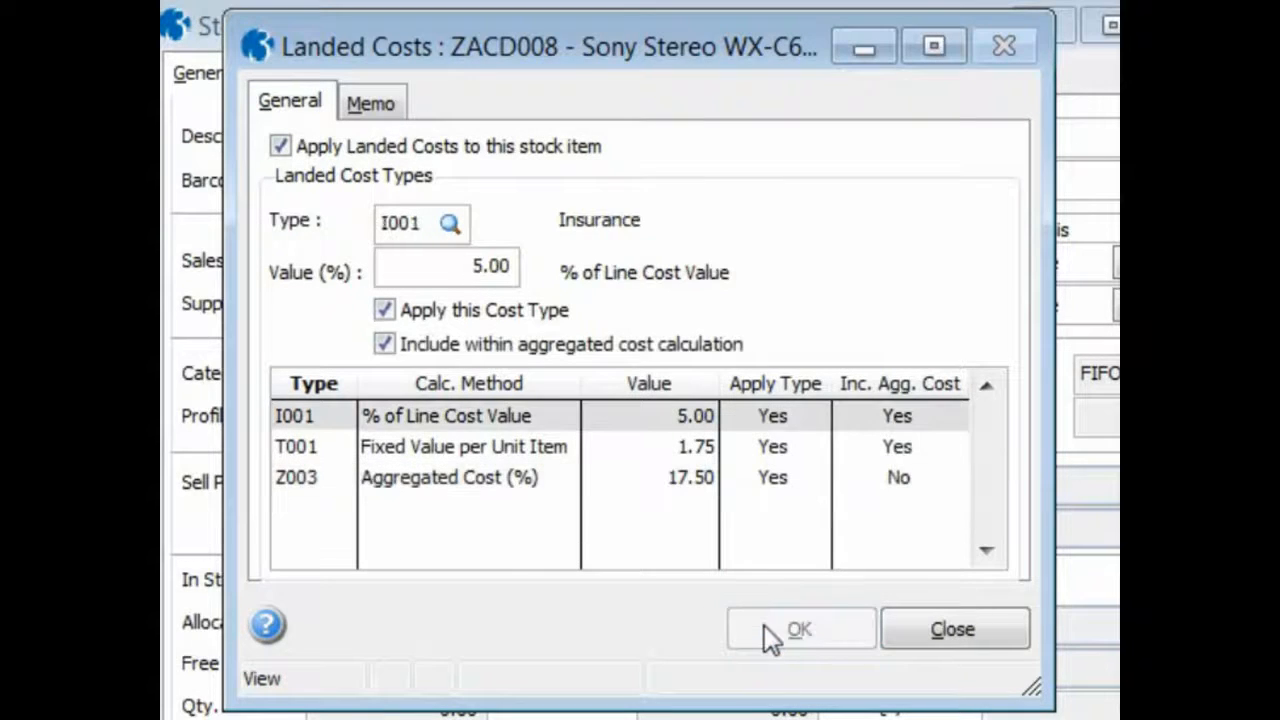
{"action": "left_click", "coordinate": [909, 634]}
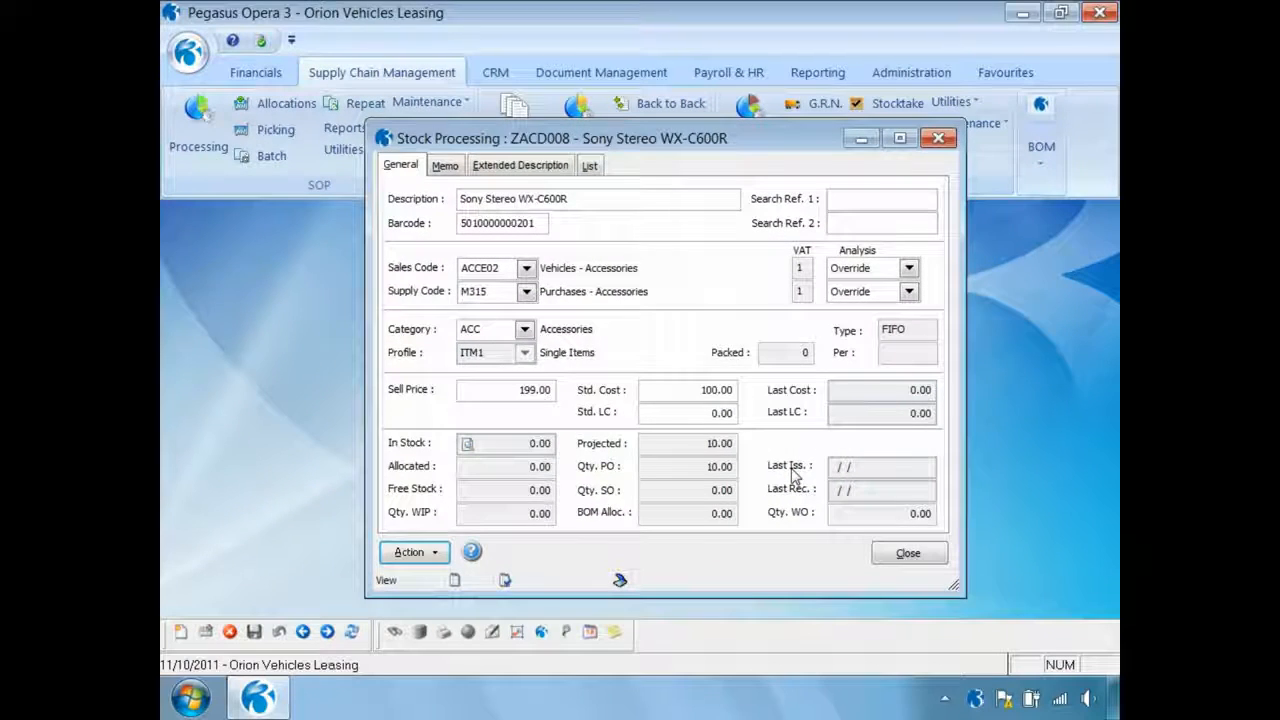
Reopen the stock item's landed costs, disable applying landed costs to it, save, and close
{"action": "left_click", "coordinate": [441, 554]}
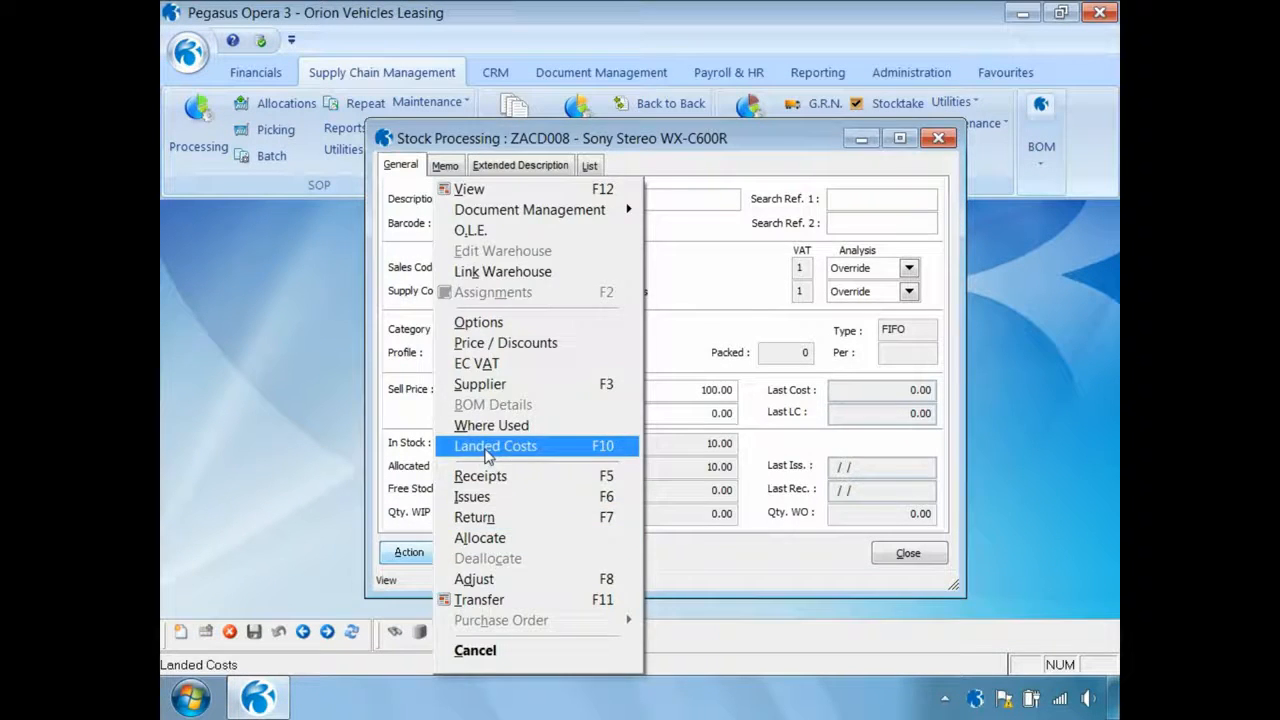
{"action": "left_click", "coordinate": [488, 447]}
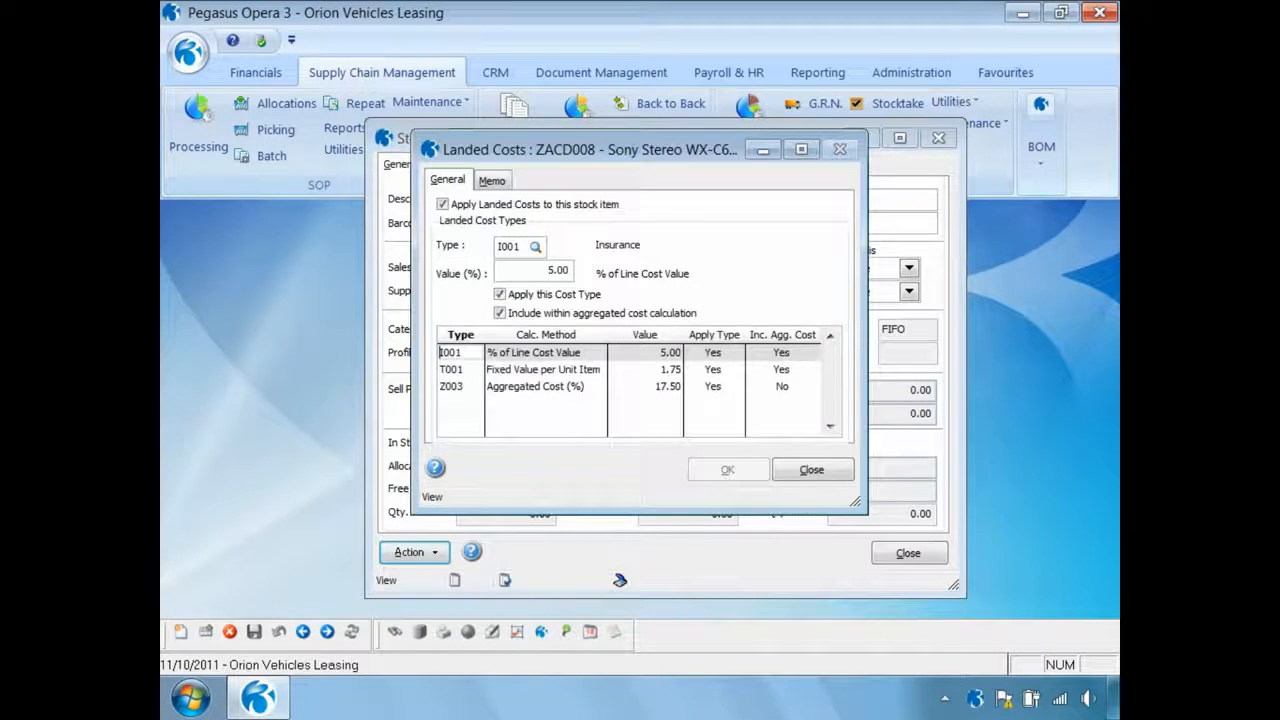
{"action": "left_click", "coordinate": [443, 205]}
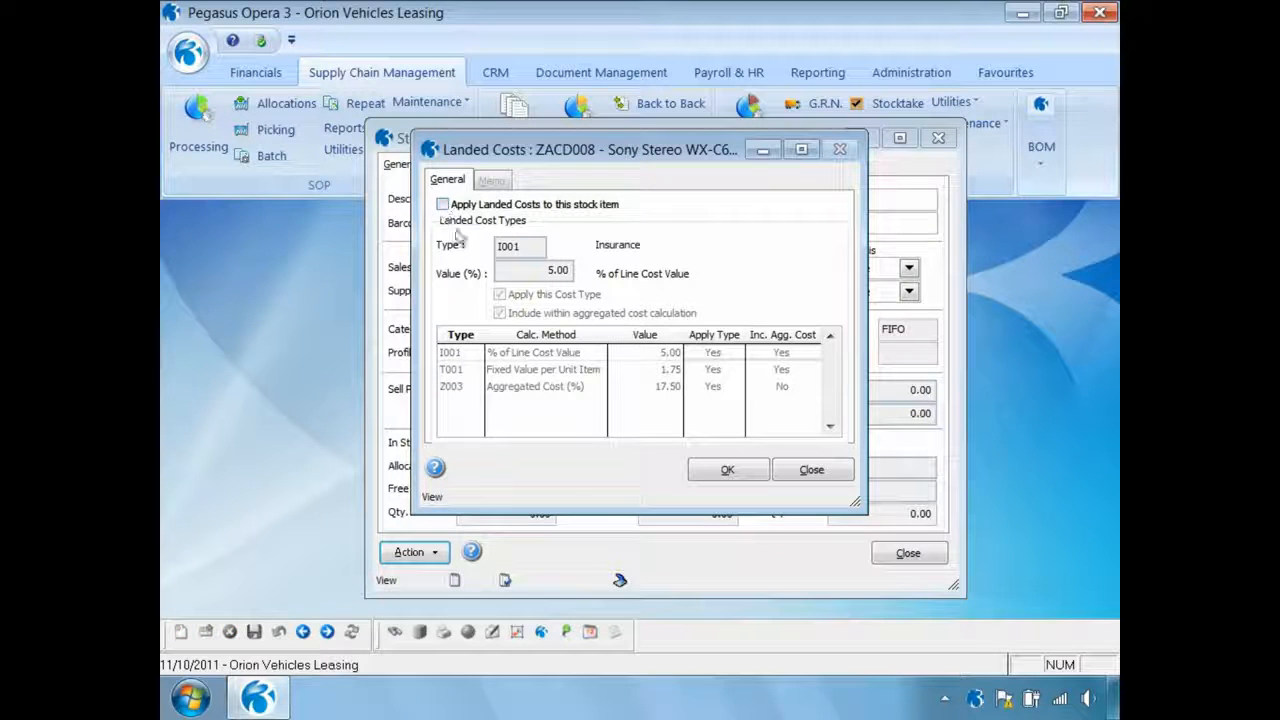
{"action": "left_click", "coordinate": [725, 470]}
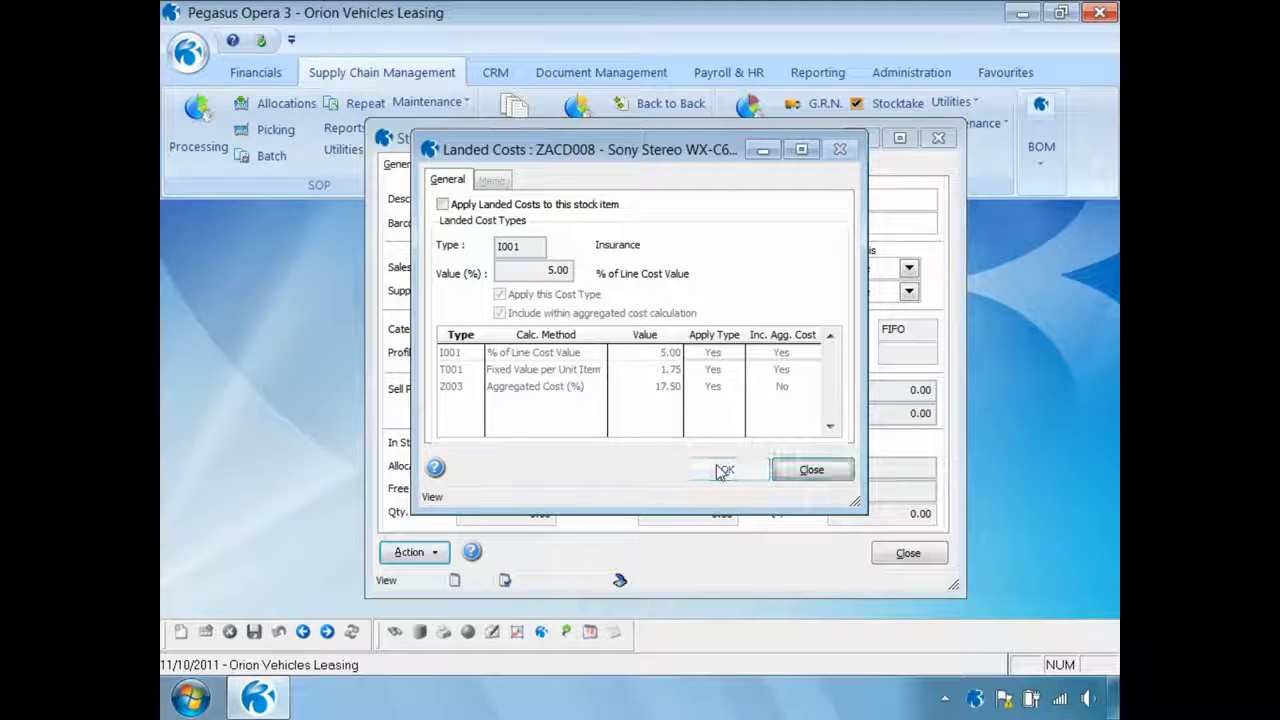
{"action": "left_click", "coordinate": [776, 474]}
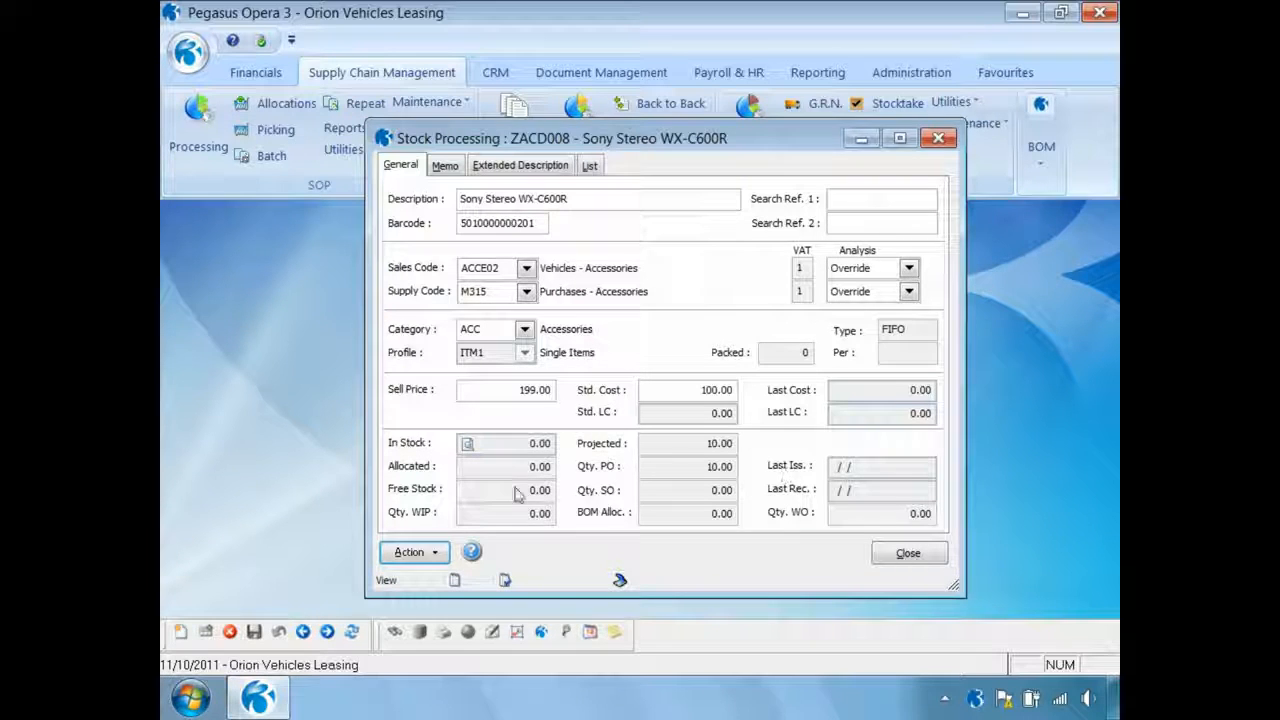
Re-enable applying landed costs to stock item ZACD008, save the setting, and close its landed costs
{"action": "left_click", "coordinate": [437, 553]}
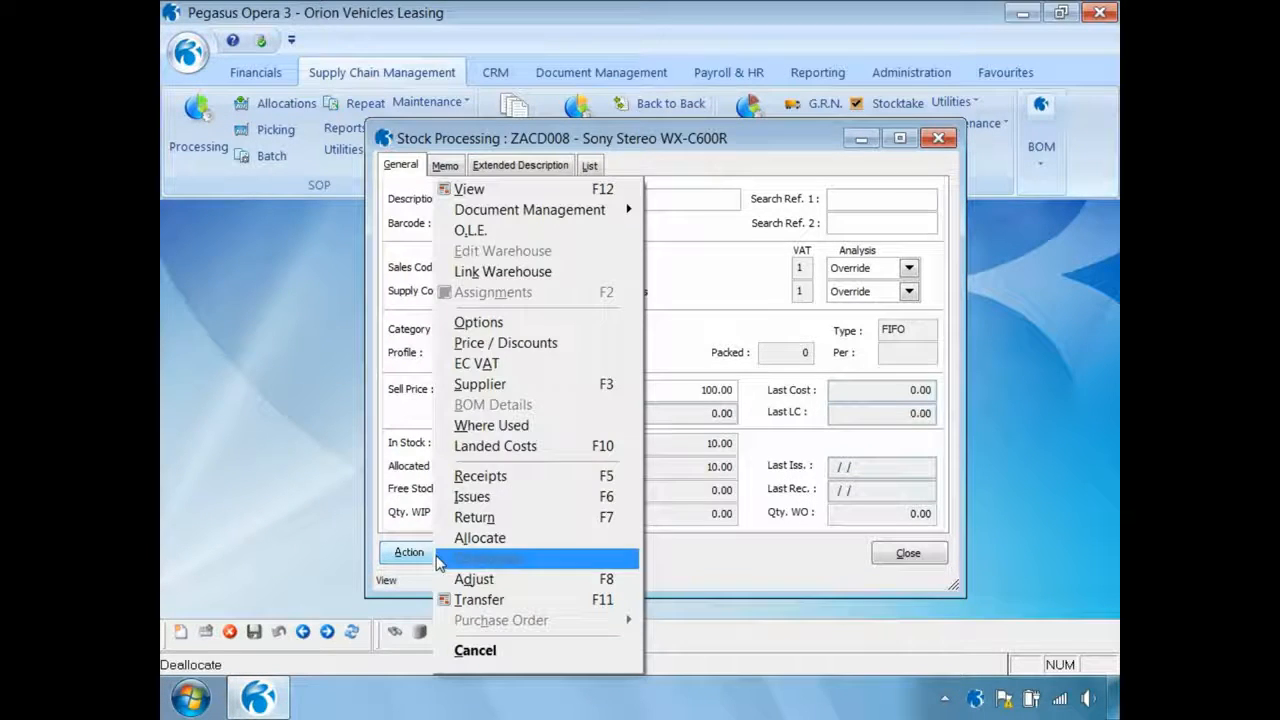
{"action": "left_click", "coordinate": [490, 446]}
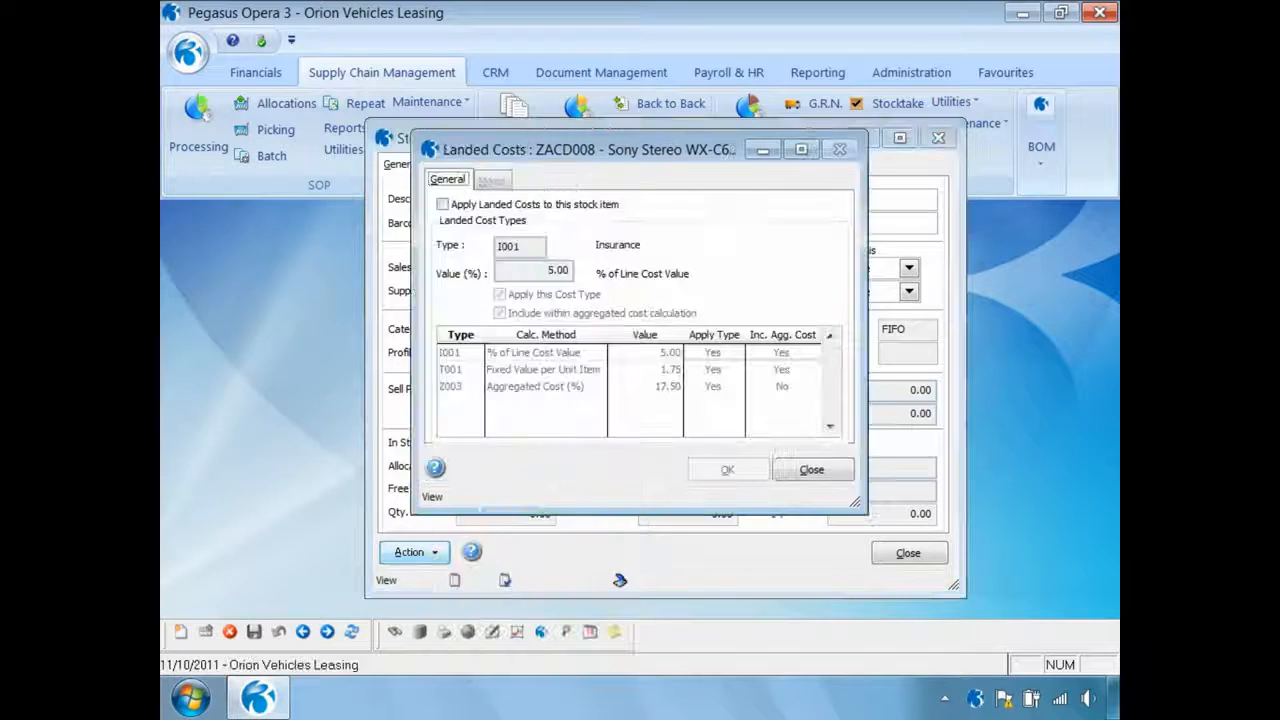
{"action": "left_click", "coordinate": [443, 205]}
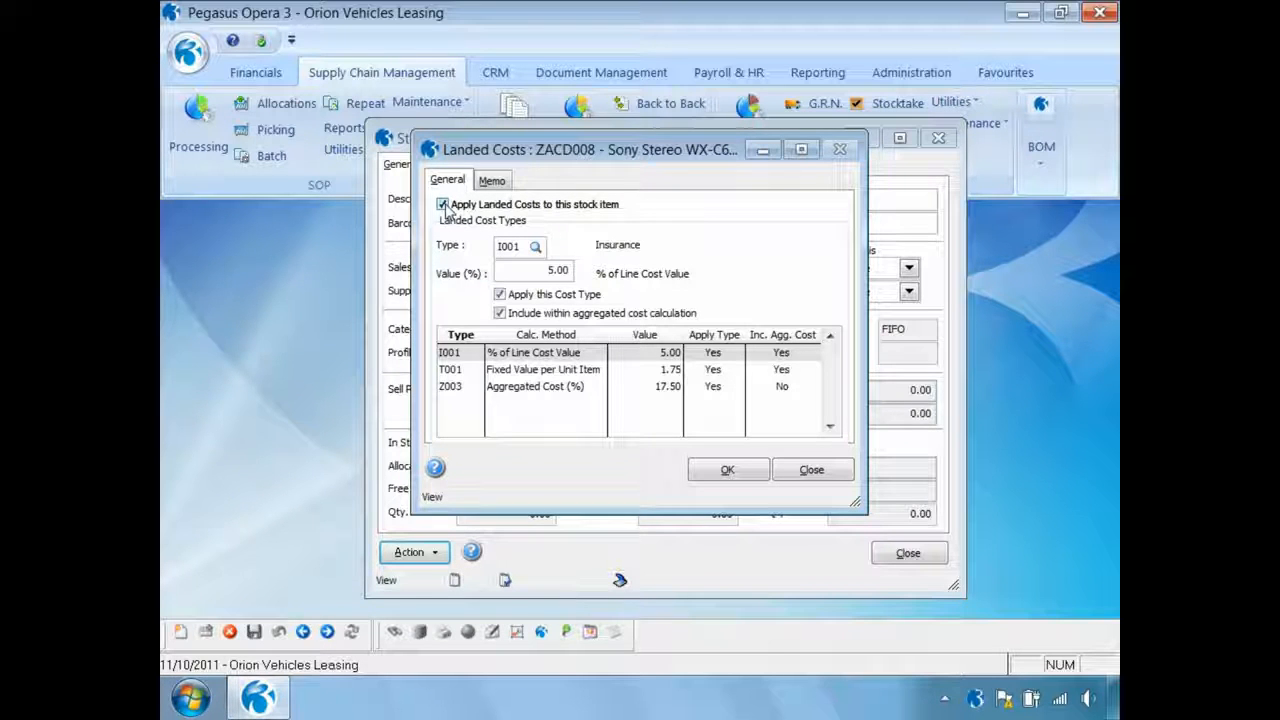
{"action": "left_click", "coordinate": [718, 472]}
{"action": "left_click", "coordinate": [796, 472]}
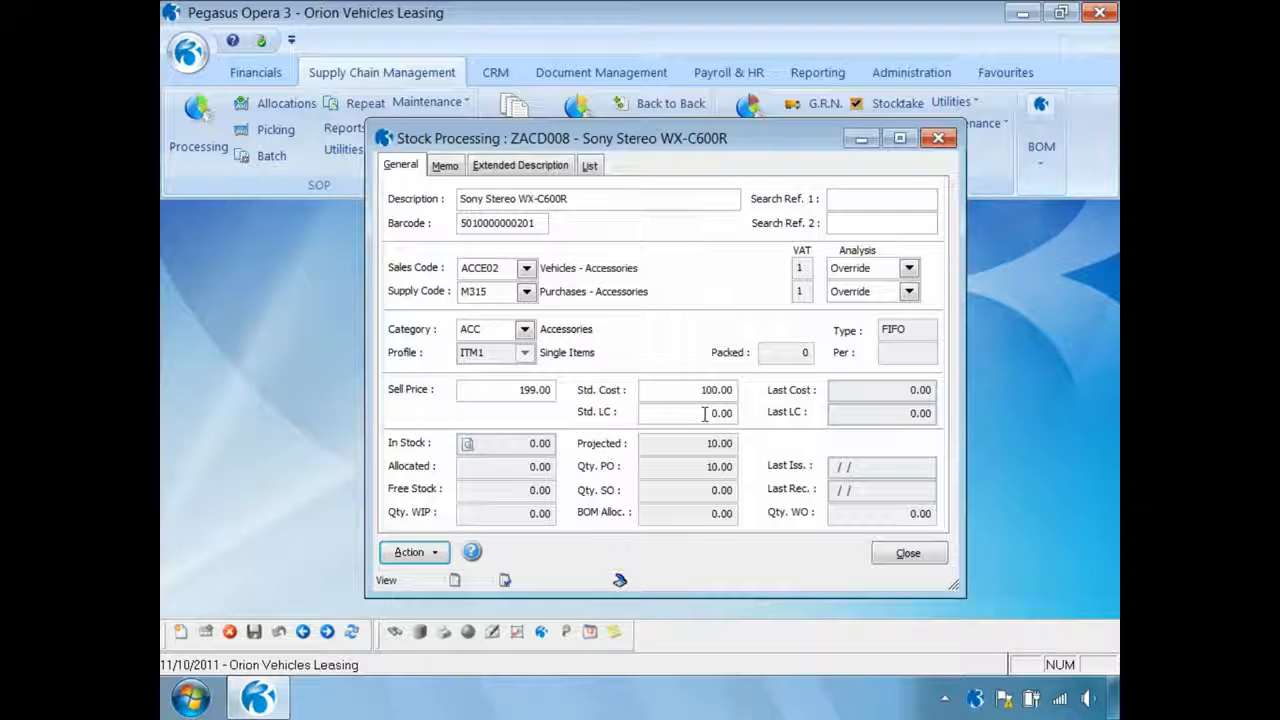
Check the item's standard landed cost, close the stock record, and choose Recalculate Landed Costs as the type in Global Price Changes
{"action": "left_click_drag", "start_coordinate": [705, 413], "coordinate": [748, 418]}
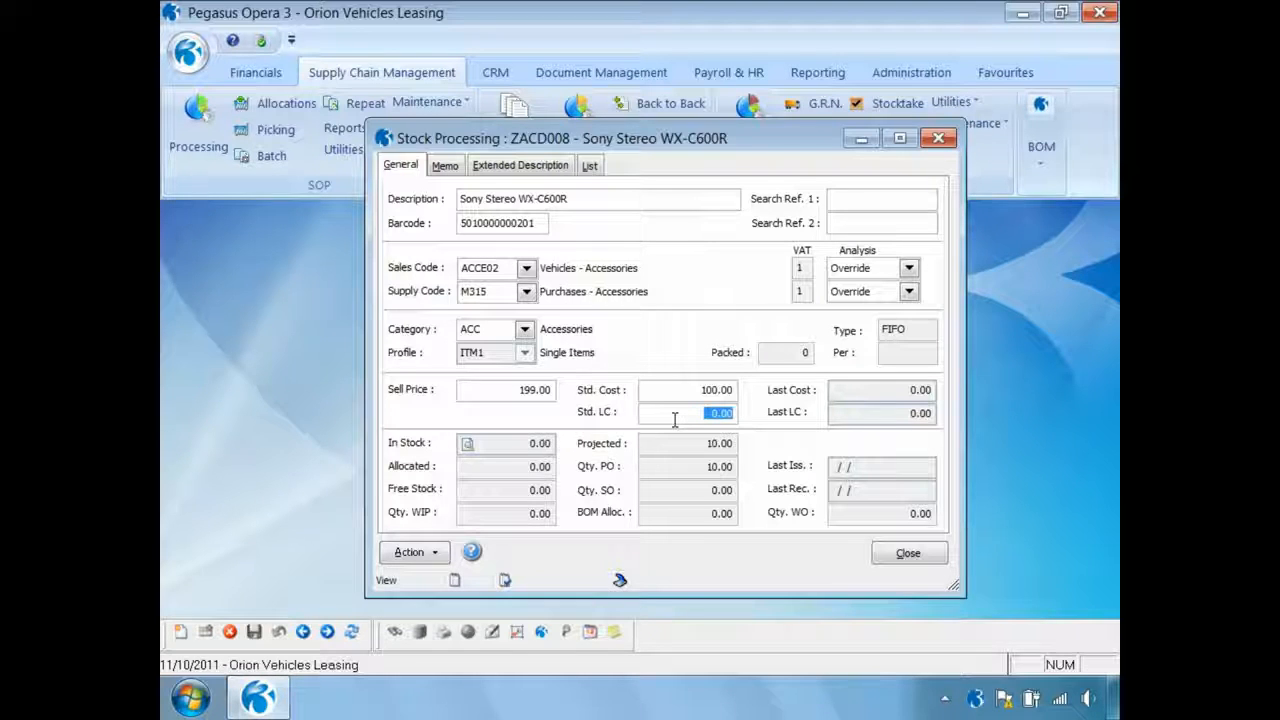
{"action": "left_click", "coordinate": [905, 556]}
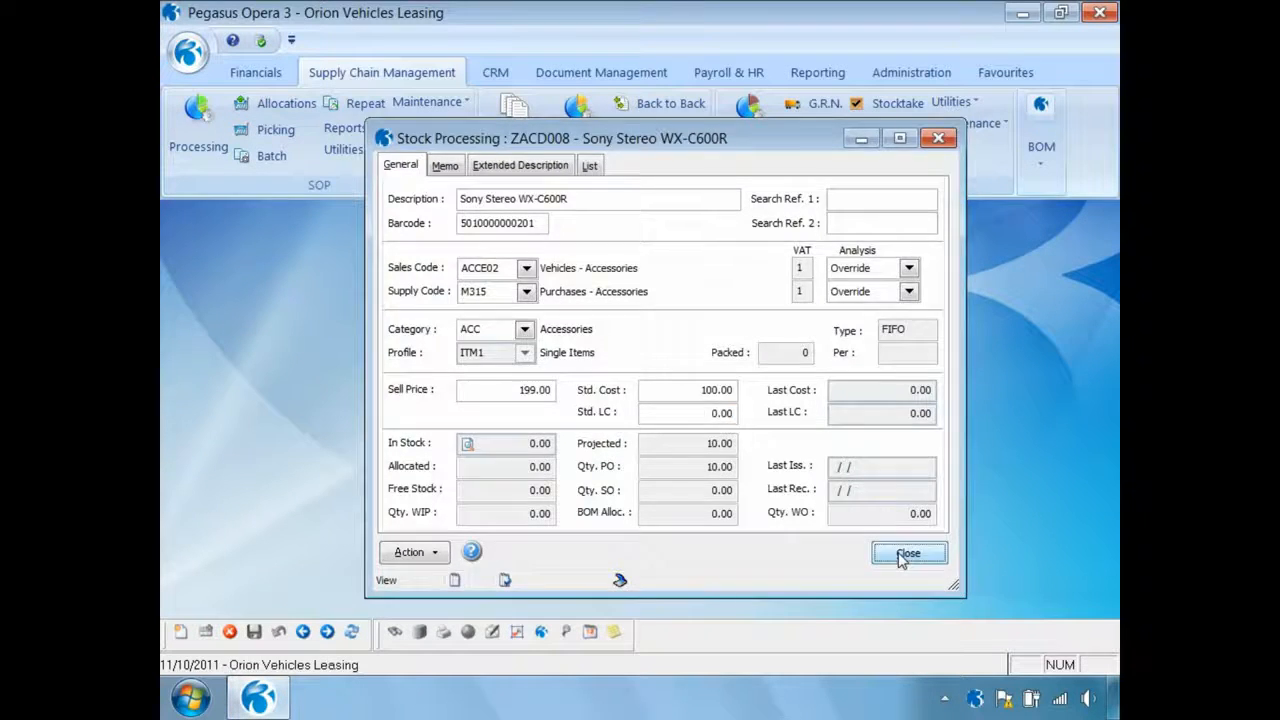
{"action": "left_click", "coordinate": [955, 103]}
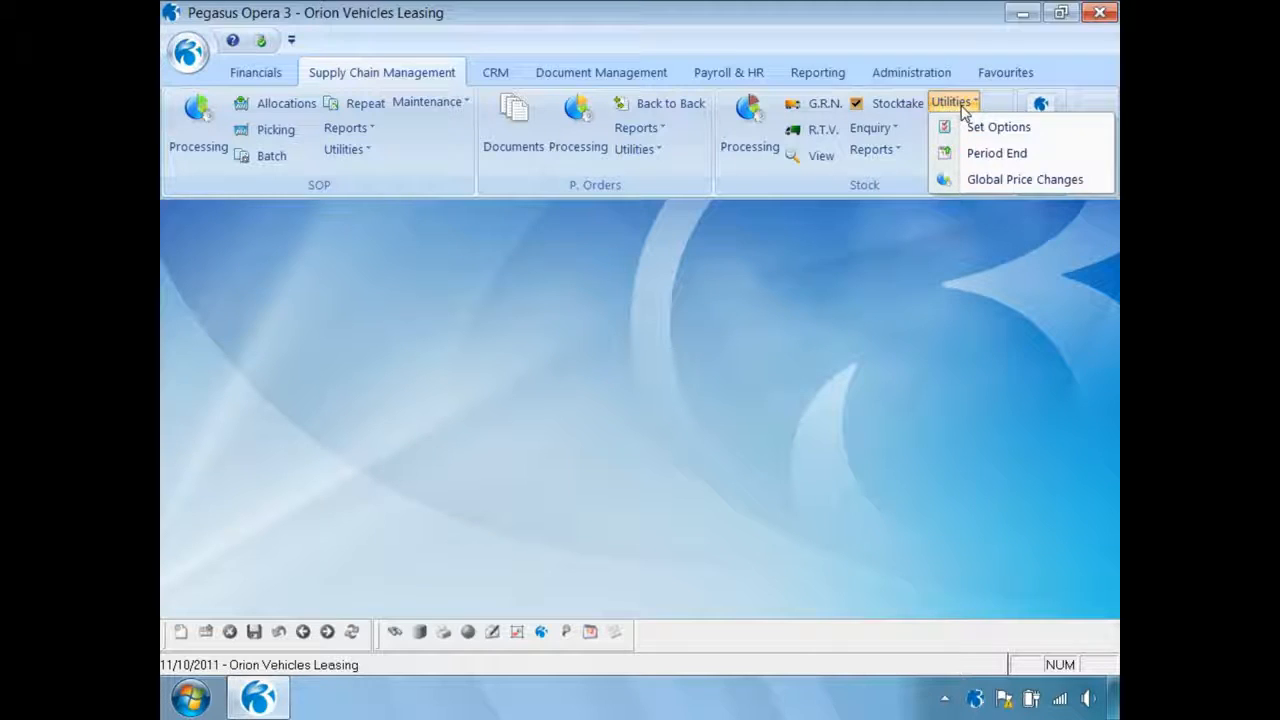
{"action": "left_click", "coordinate": [983, 180]}
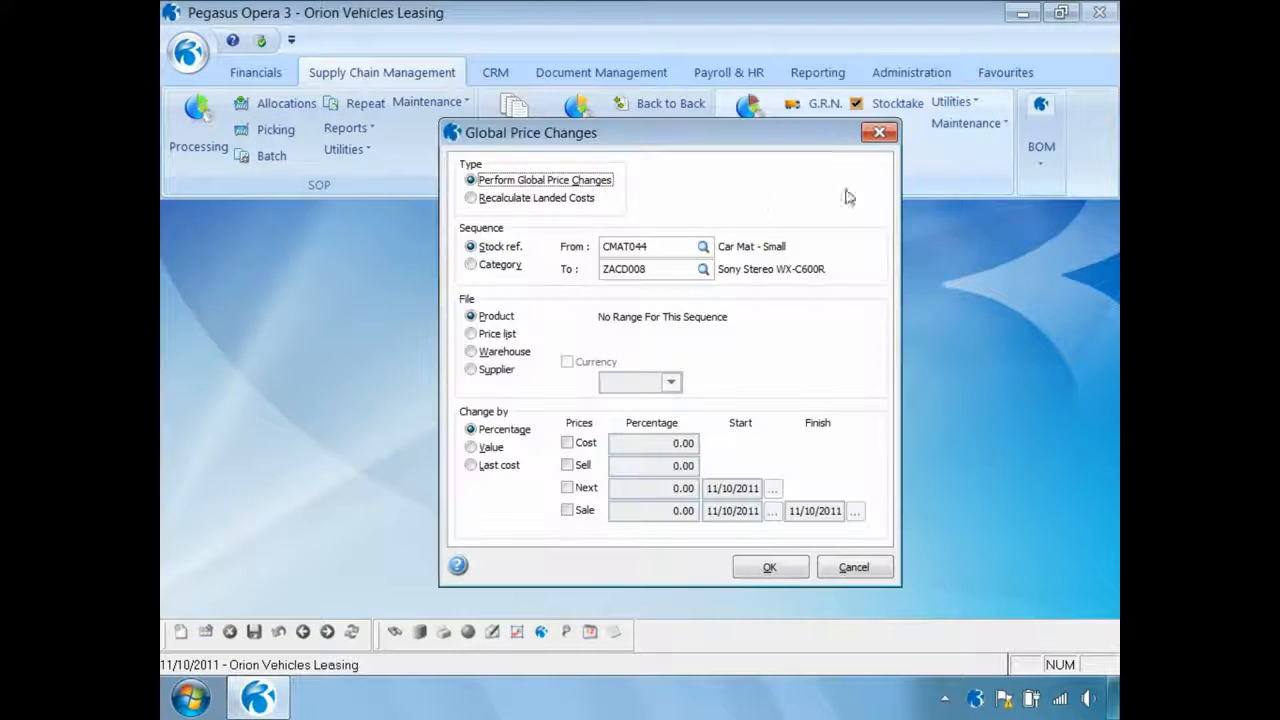
{"action": "left_click", "coordinate": [471, 199]}
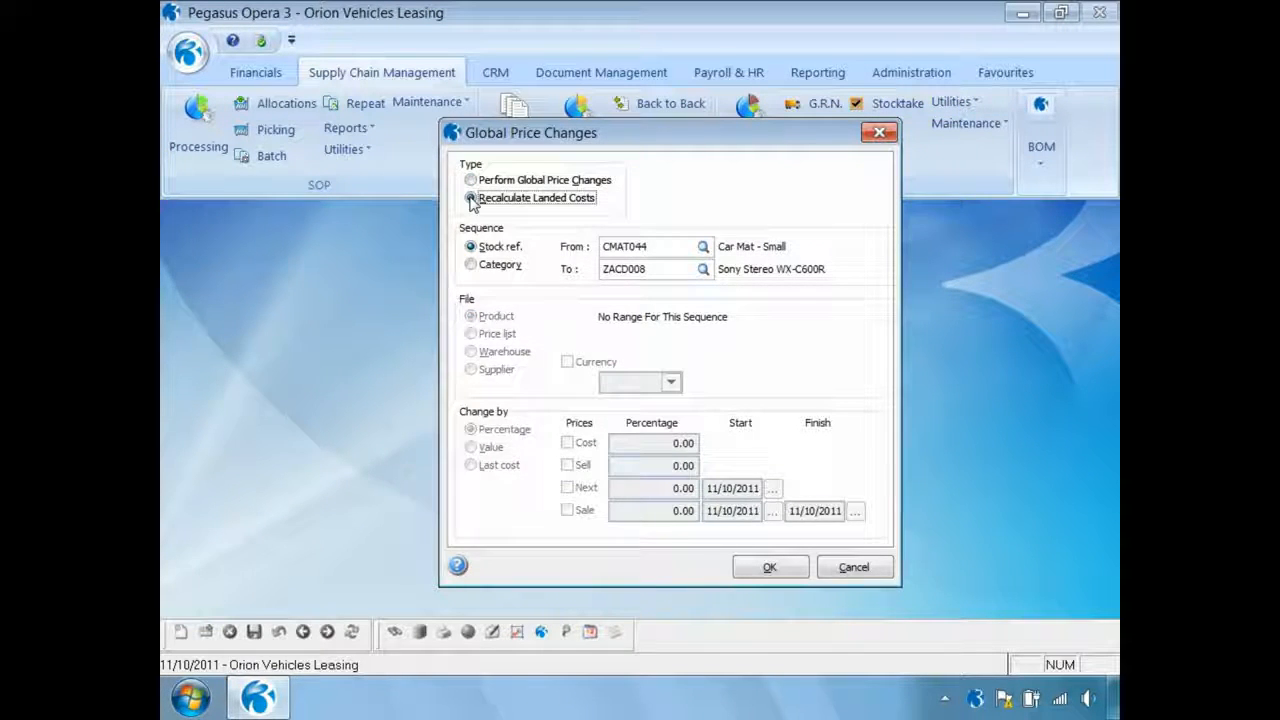
Publish the landed costs recalculation report to screen, apply the recalculation, and close Global Price Changes
{"action": "left_click", "coordinate": [752, 568]}
{"action": "left_click", "coordinate": [686, 428]}
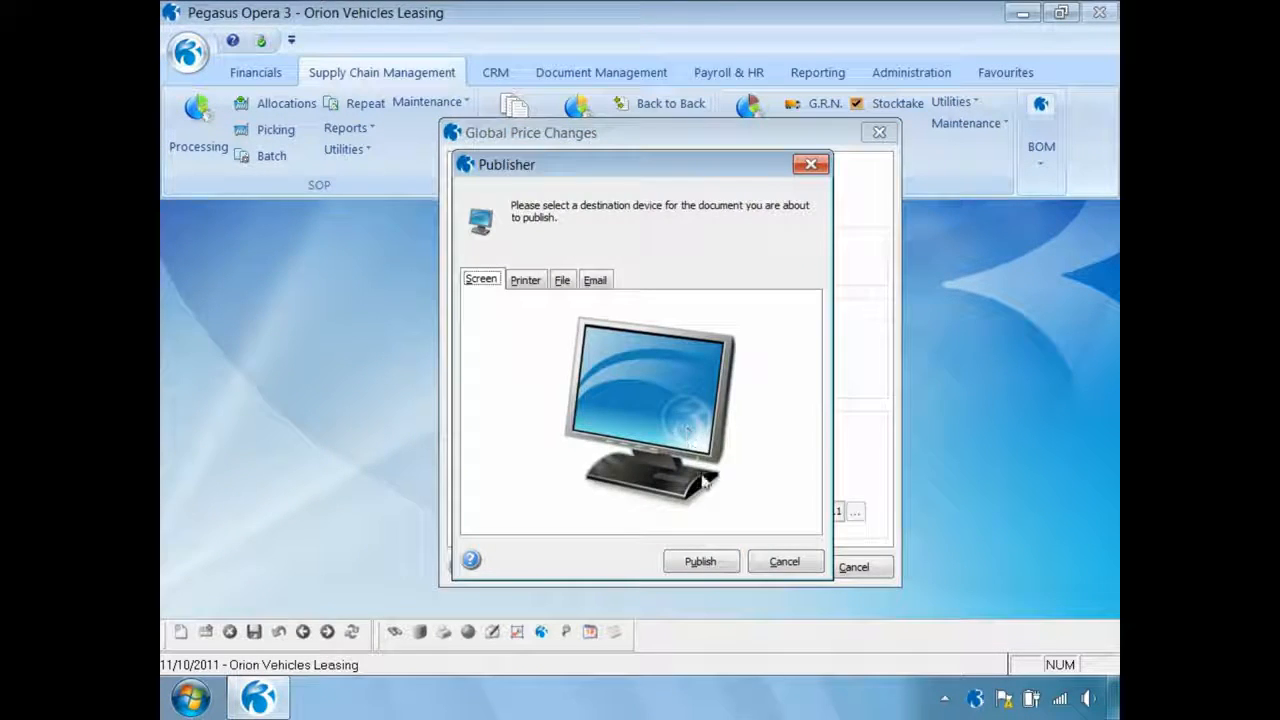
{"action": "left_click", "coordinate": [700, 562]}
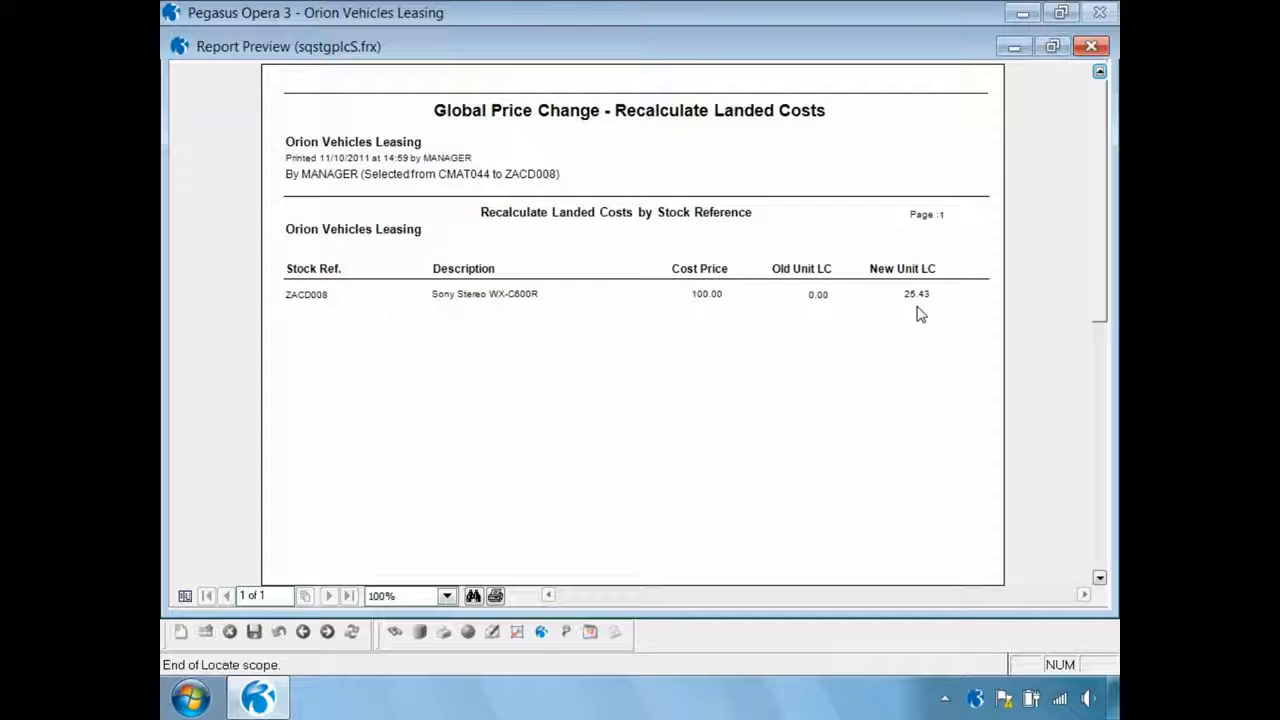
{"action": "left_click", "coordinate": [1090, 47]}
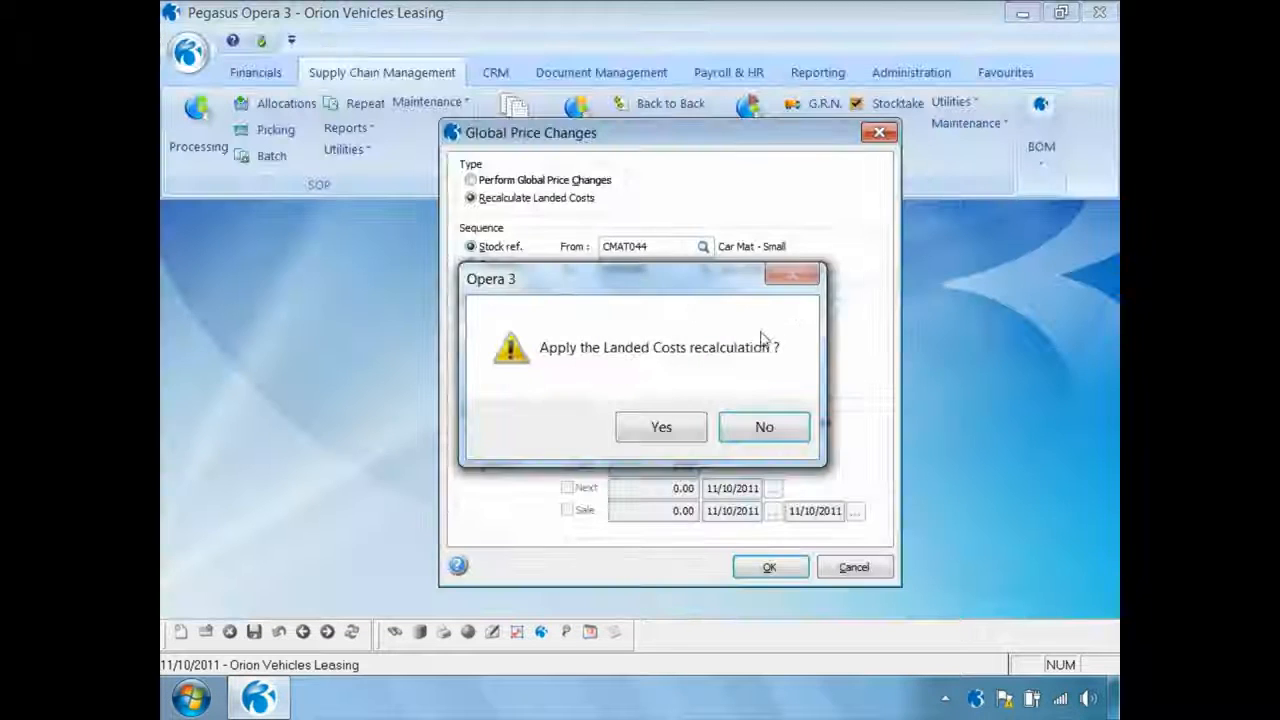
{"action": "left_click", "coordinate": [645, 432]}
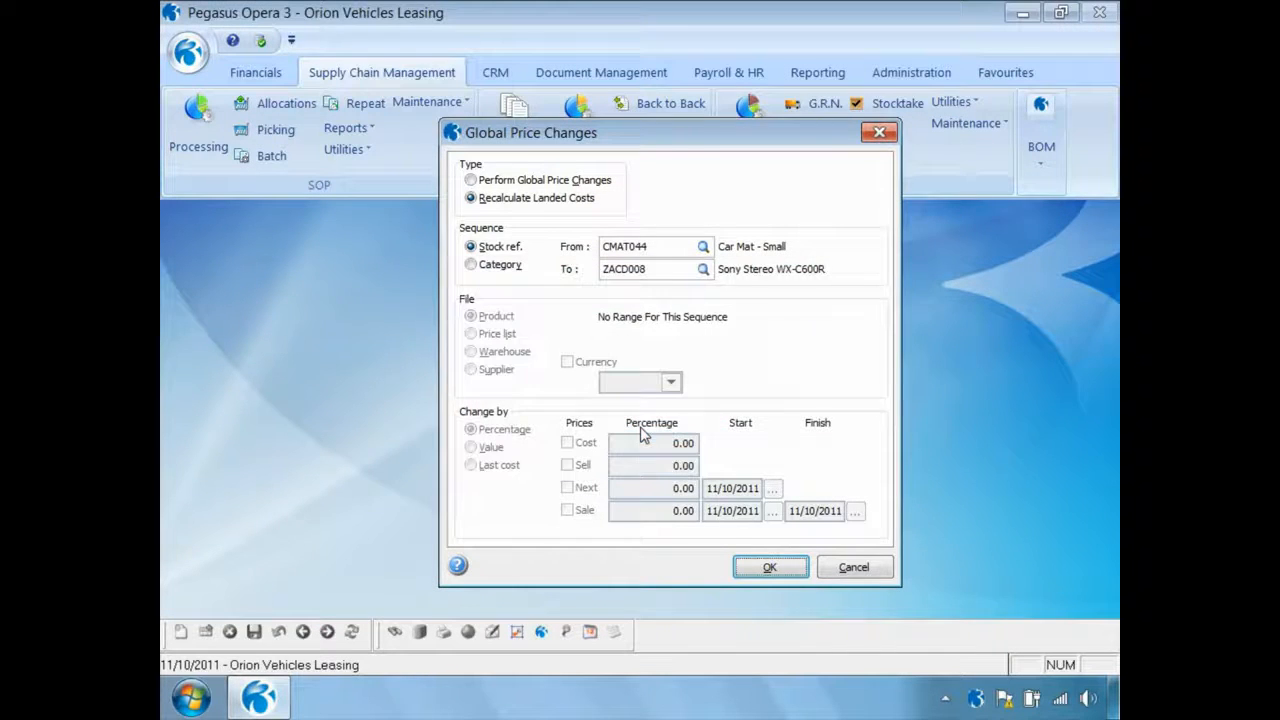
{"action": "left_click", "coordinate": [852, 567]}
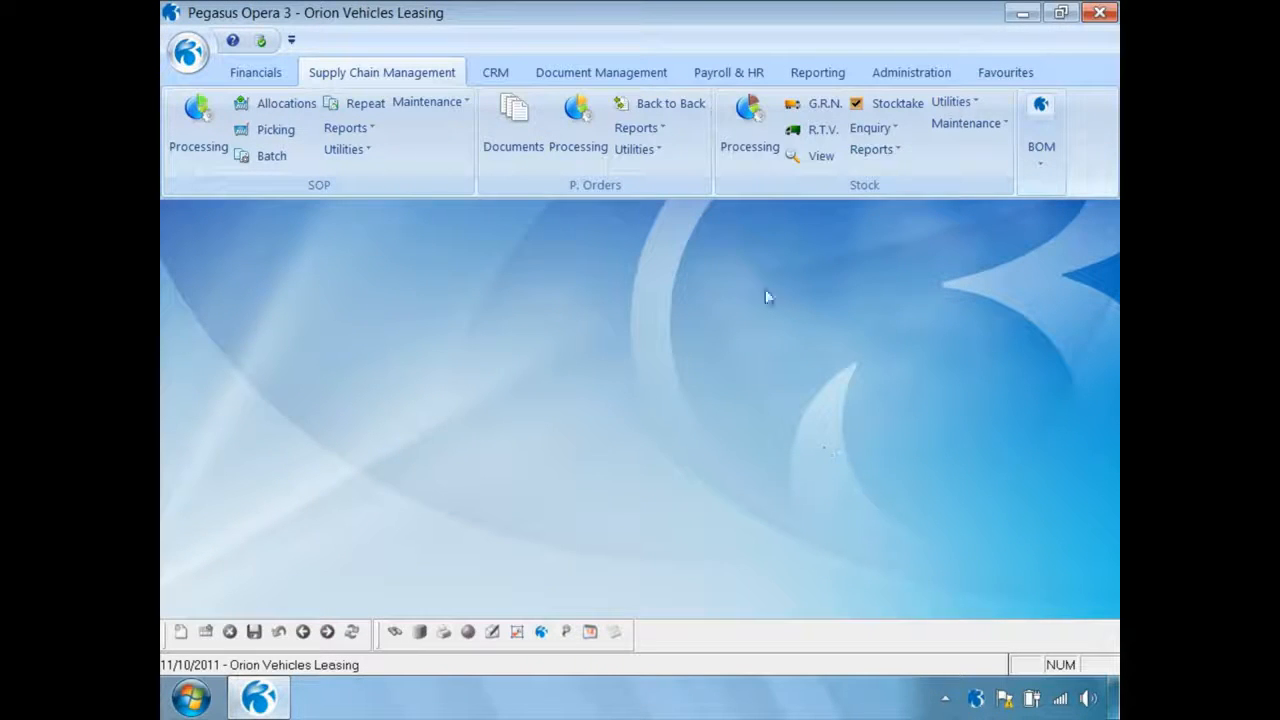
Reopen stock item ZACD008, examine its recalculated standard landed cost, and close the record
{"action": "left_click", "coordinate": [749, 128]}
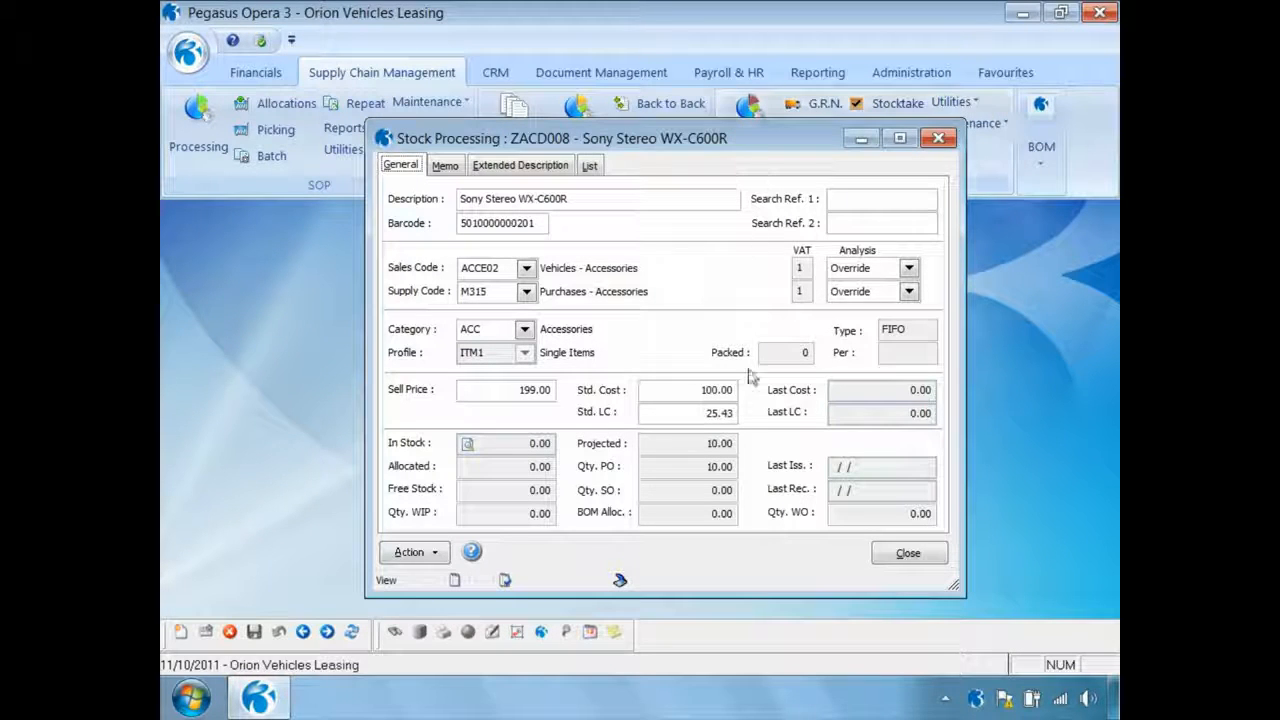
{"action": "left_click_drag", "start_coordinate": [703, 418], "coordinate": [738, 418]}
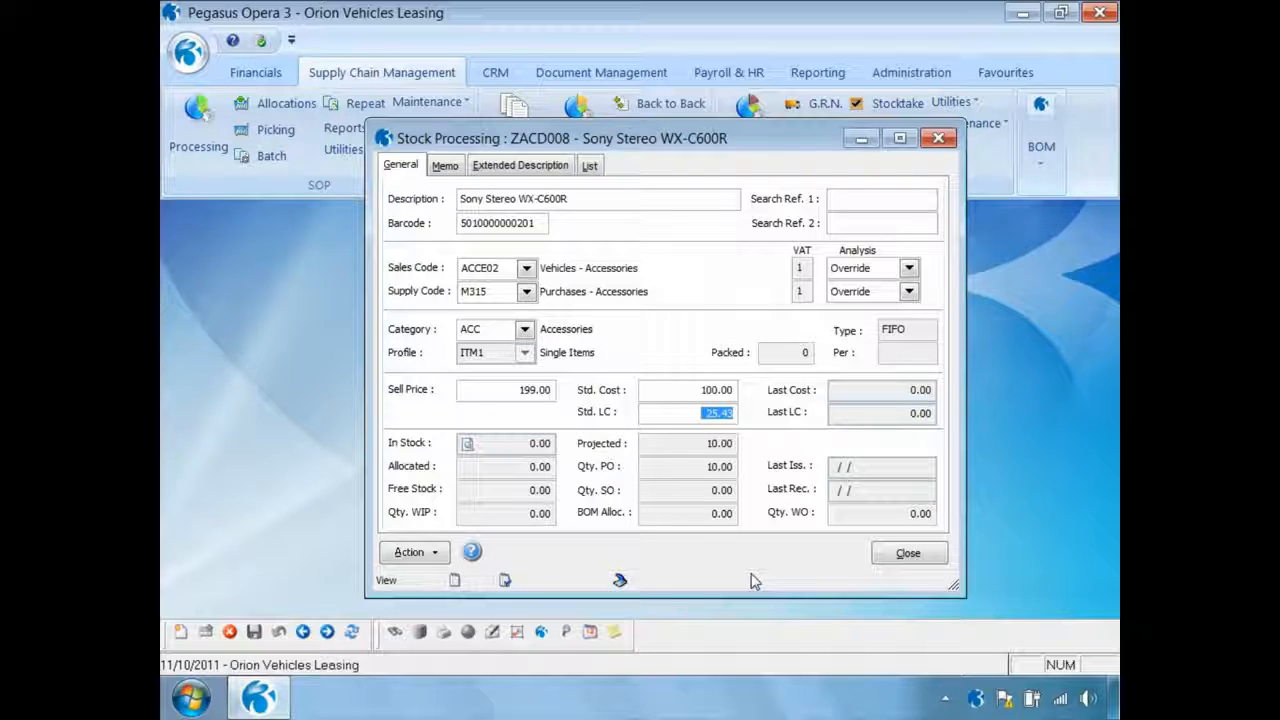
{"action": "left_click", "coordinate": [900, 555]}
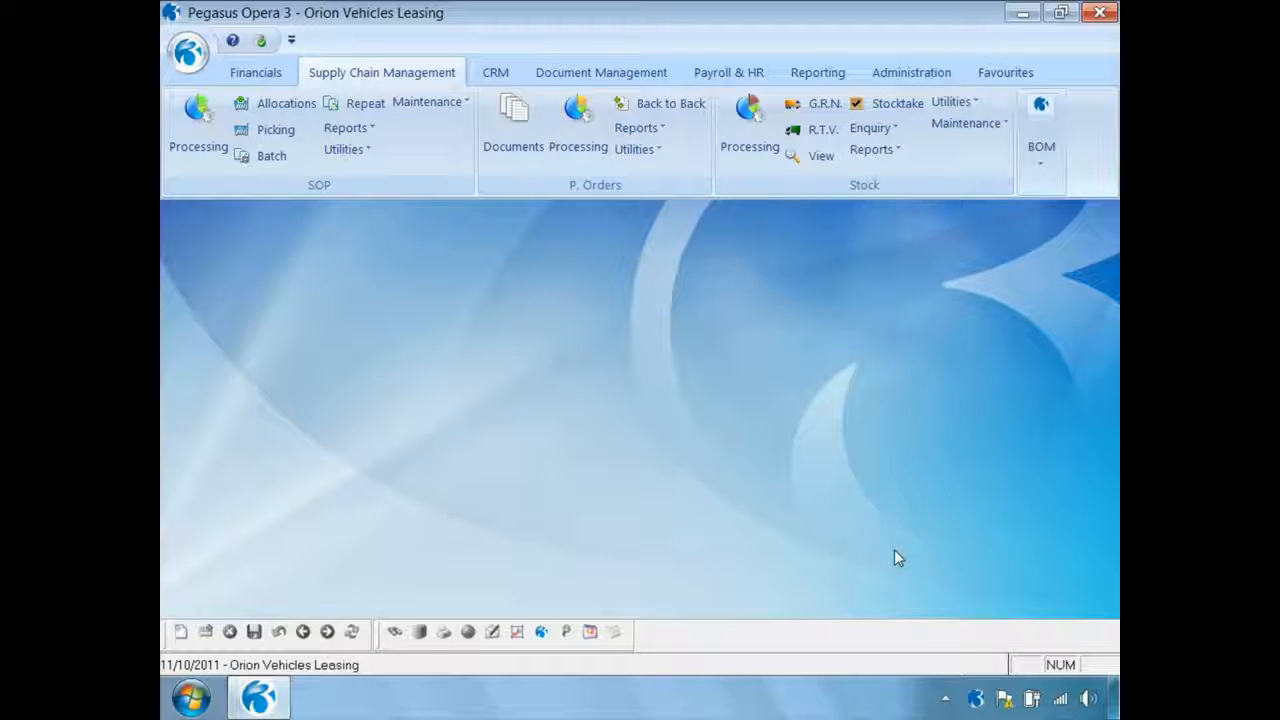
Start a goods receipt in purchase order processing for Carters Limited and select the purchase order with warehouse MAIN
{"action": "left_click", "coordinate": [578, 130]}
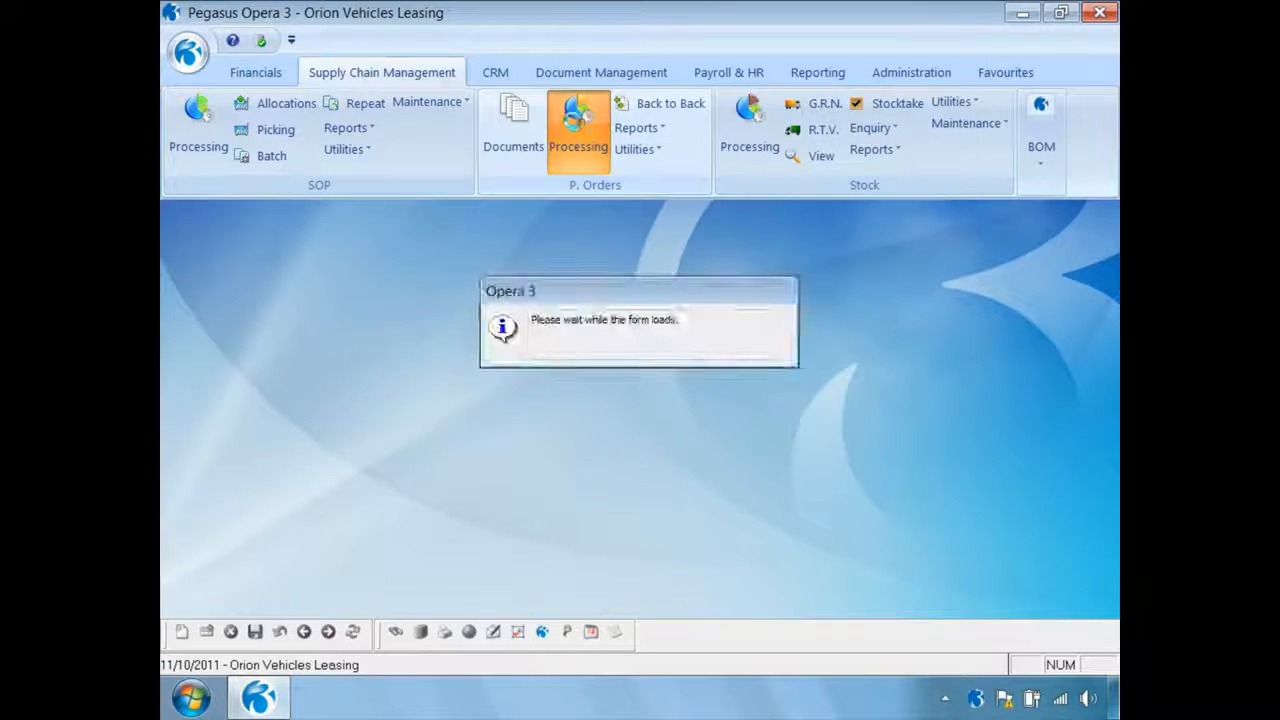
{"action": "left_click", "coordinate": [415, 552]}
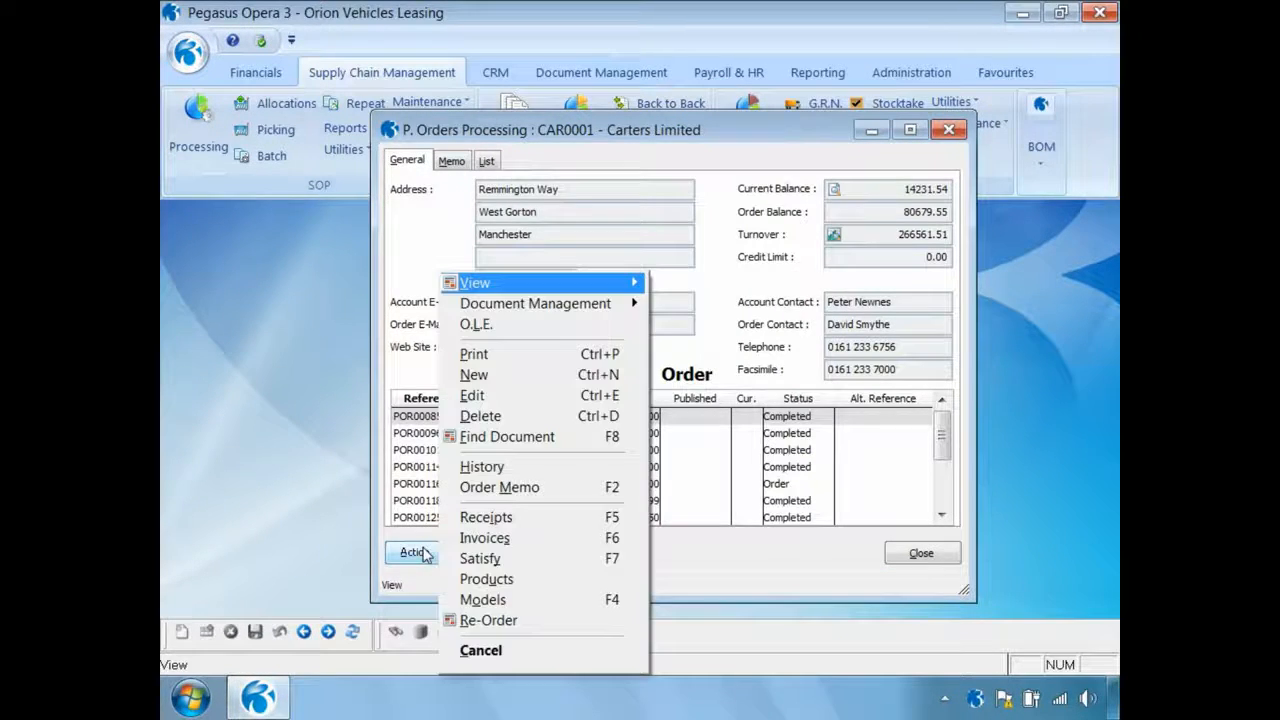
{"action": "left_click", "coordinate": [466, 518]}
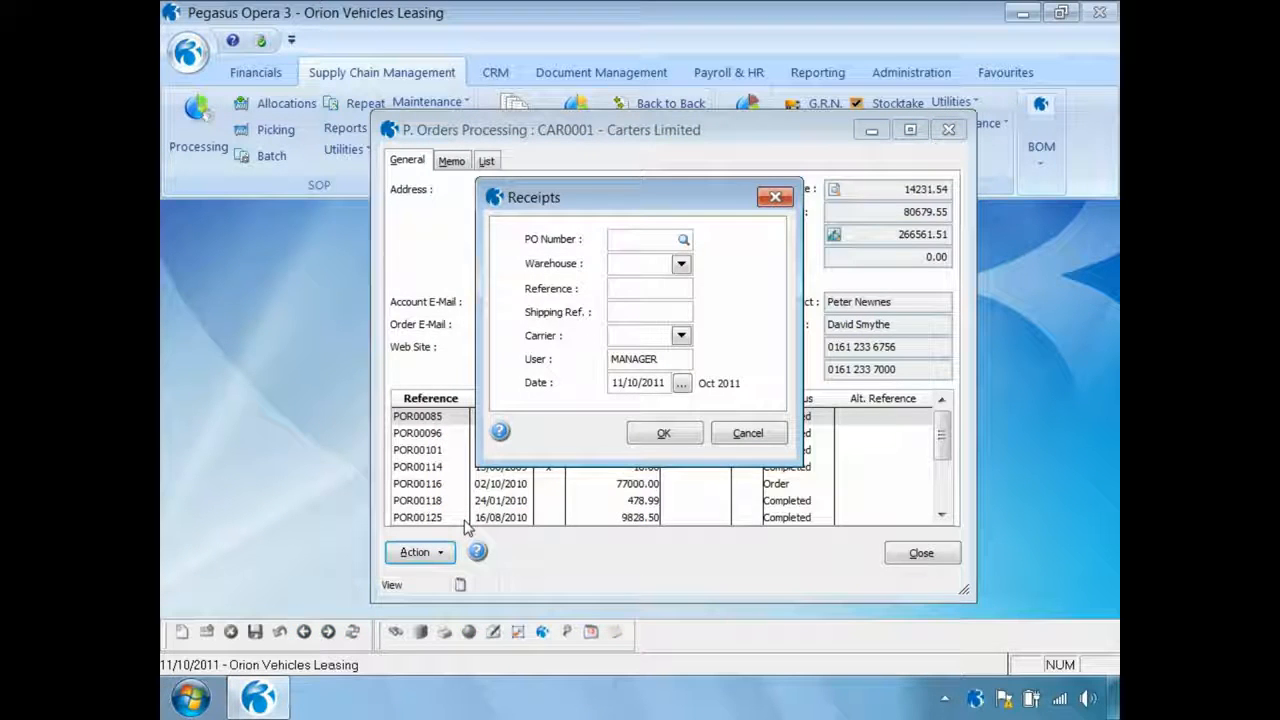
{"action": "key", "text": "Return"}
{"action": "double_click", "coordinate": [365, 314]}
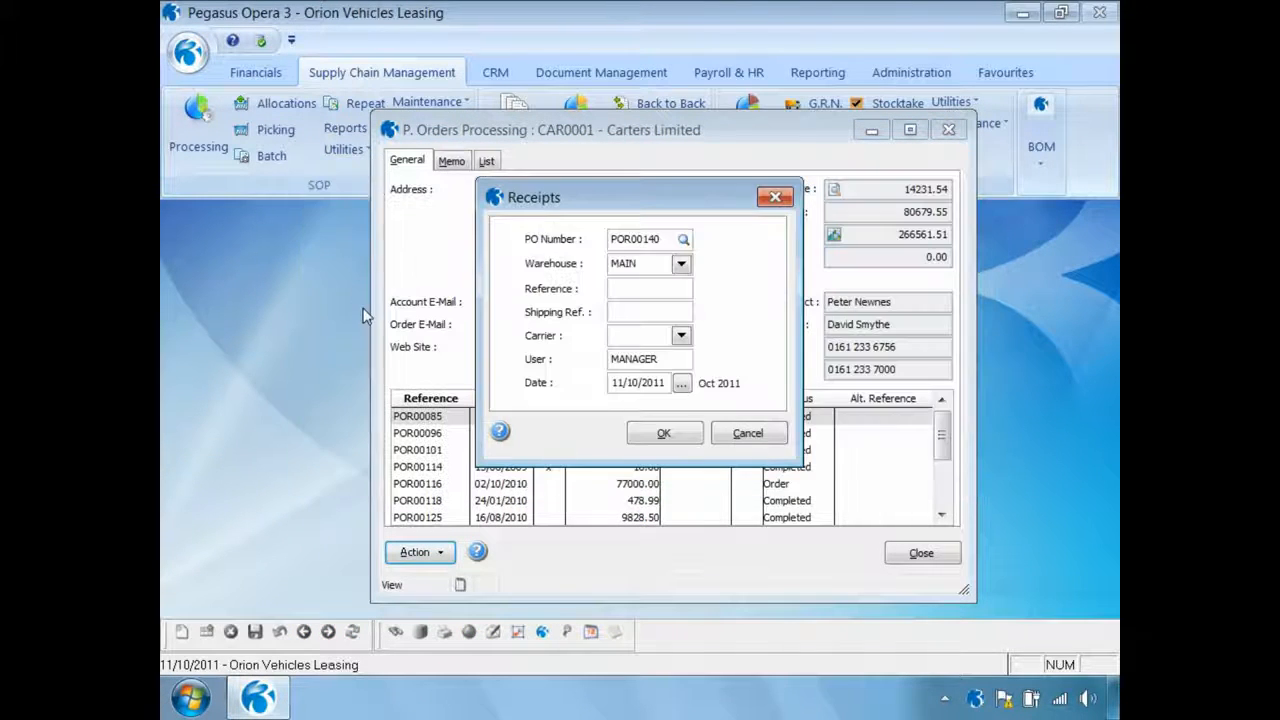
Enter REF500 as the receipt's reference and SR1000 as its shipping reference
{"action": "type", "text": "REF500"}
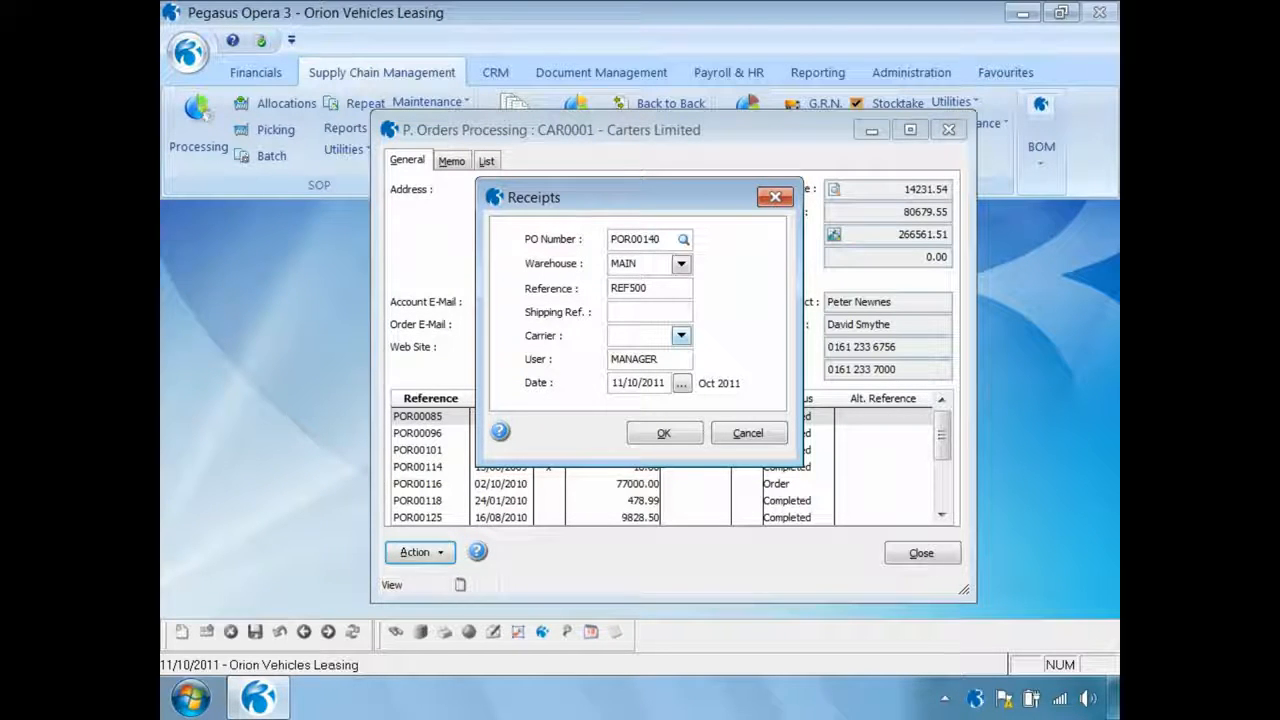
{"action": "key", "text": "Tab"}
{"action": "type", "text": "SR1000"}
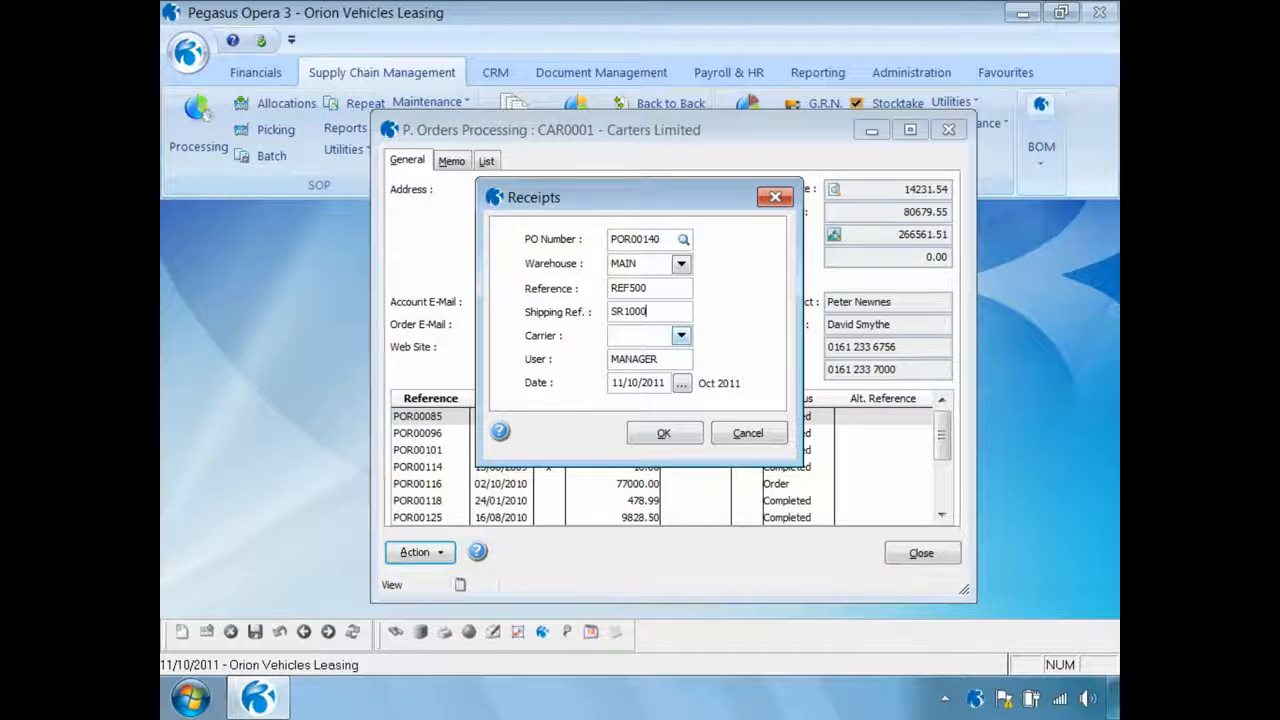
Confirm the receipt header details and enter a received quantity of 10 for ZACD008
{"action": "left_click", "coordinate": [665, 434]}
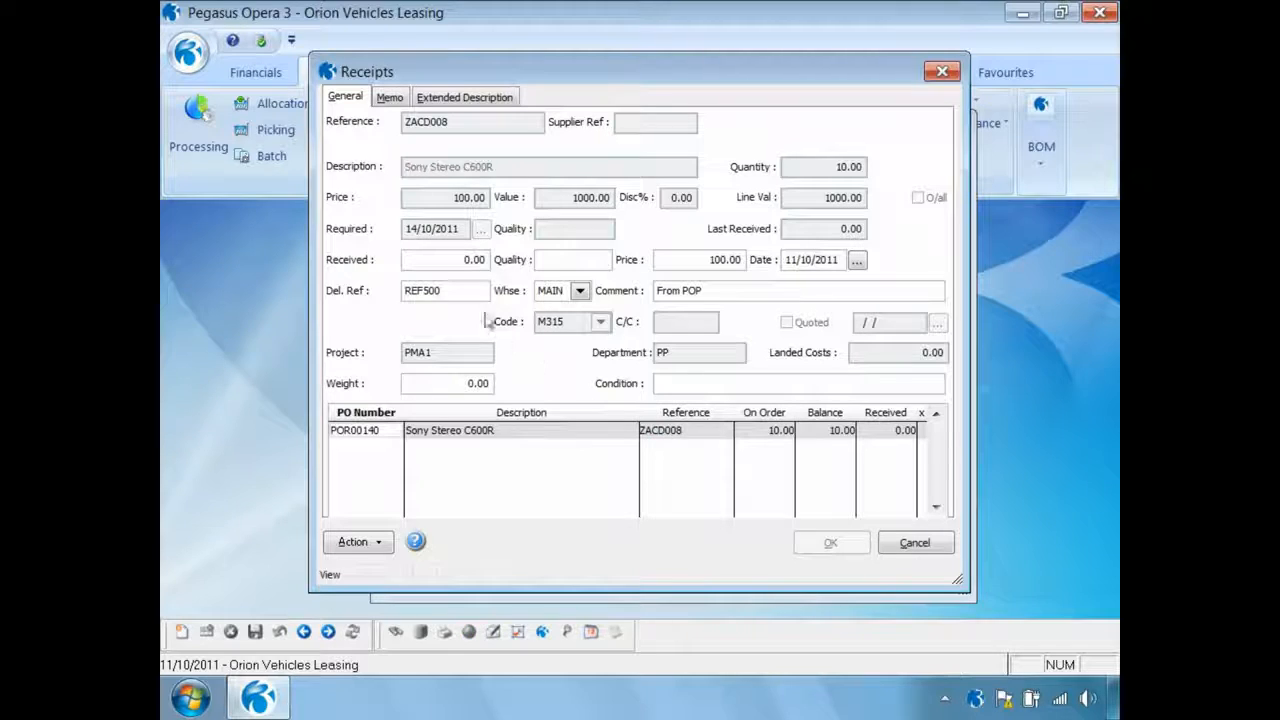
{"action": "left_click", "coordinate": [460, 262]}
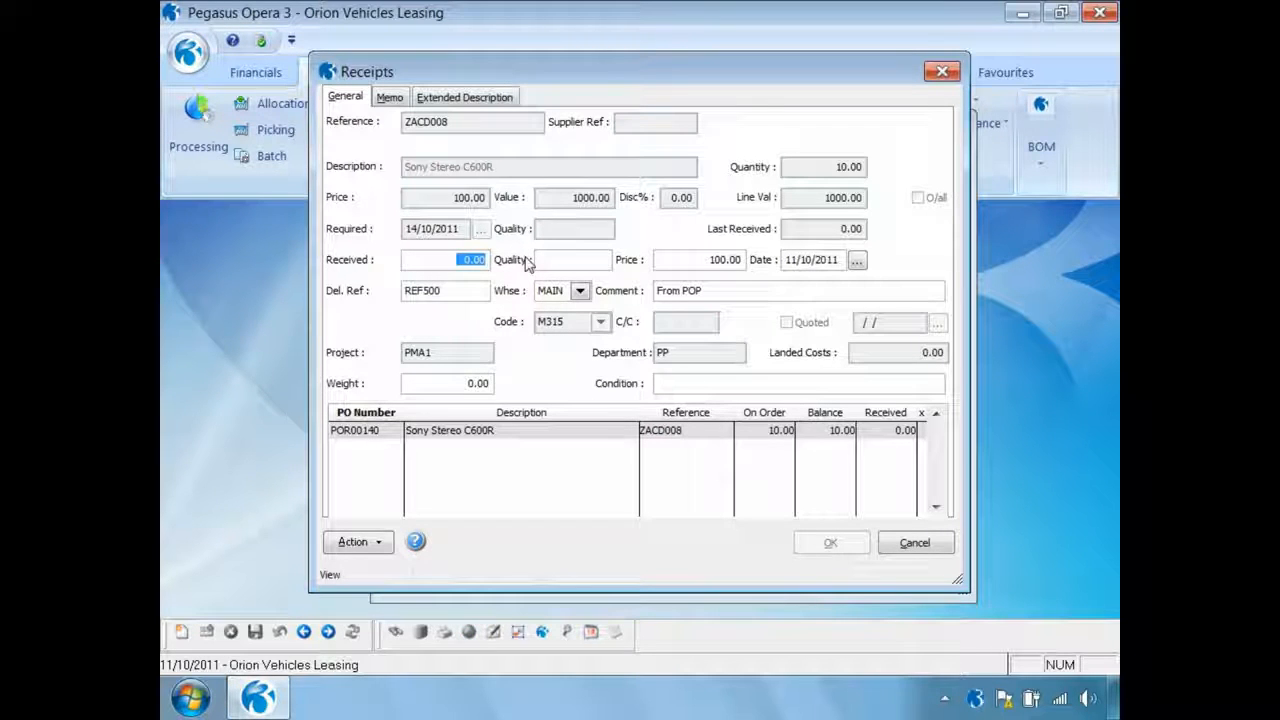
{"action": "type", "text": "10"}
{"action": "key", "text": "Tab"}
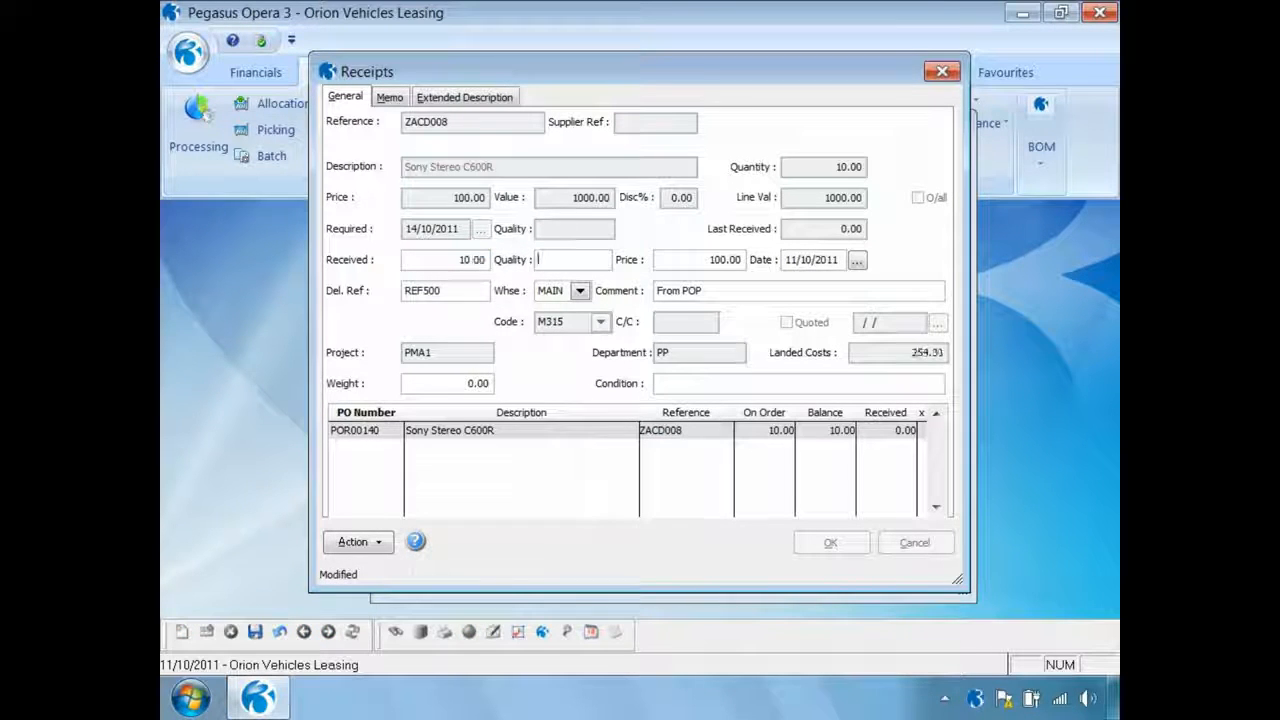
{"action": "left_click", "coordinate": [700, 259]}
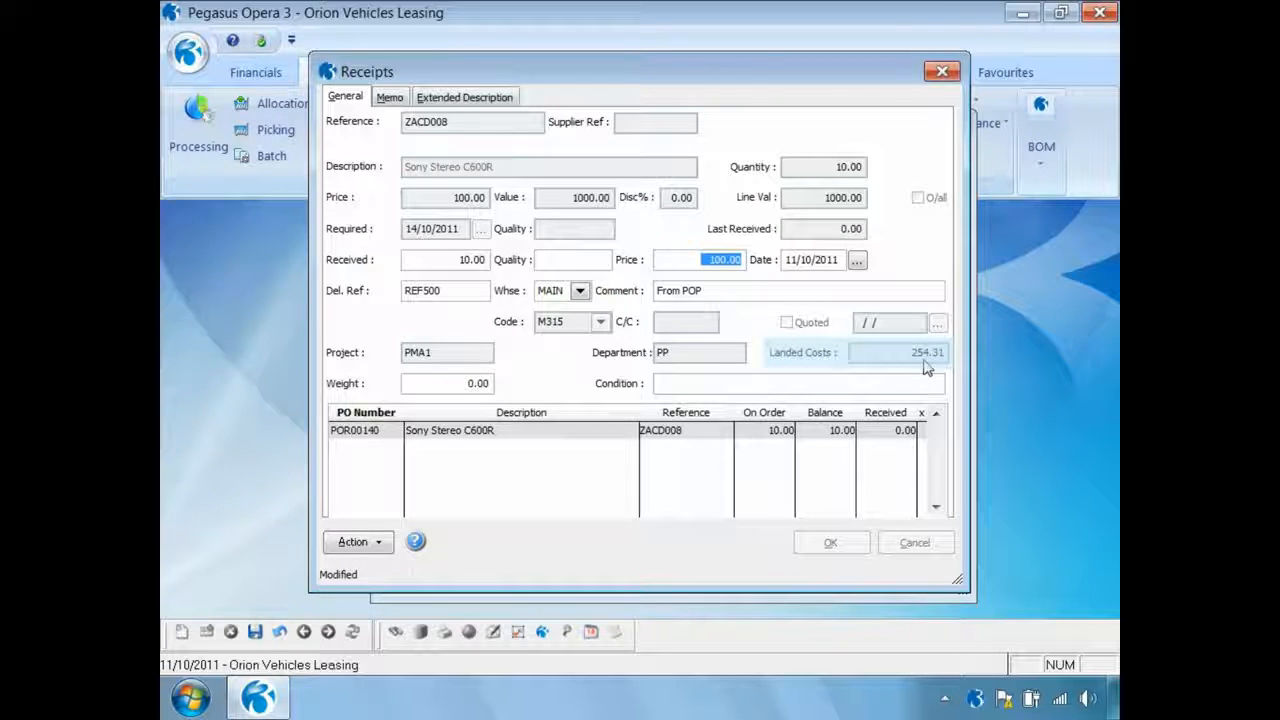
Override the receipt line's landed costs so that Insurance cost type I001 is not applied, and save the override
{"action": "left_click", "coordinate": [380, 544]}
{"action": "mouse_move", "coordinate": [430, 616]}
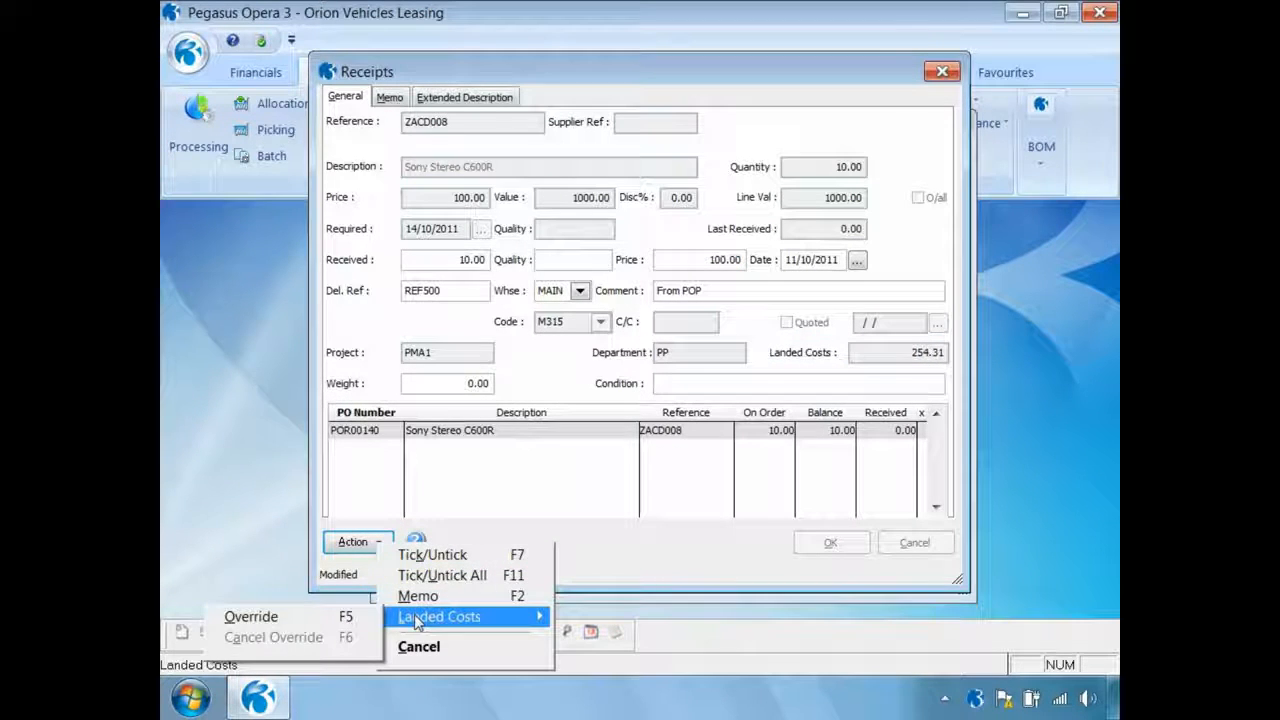
{"action": "left_click", "coordinate": [318, 622]}
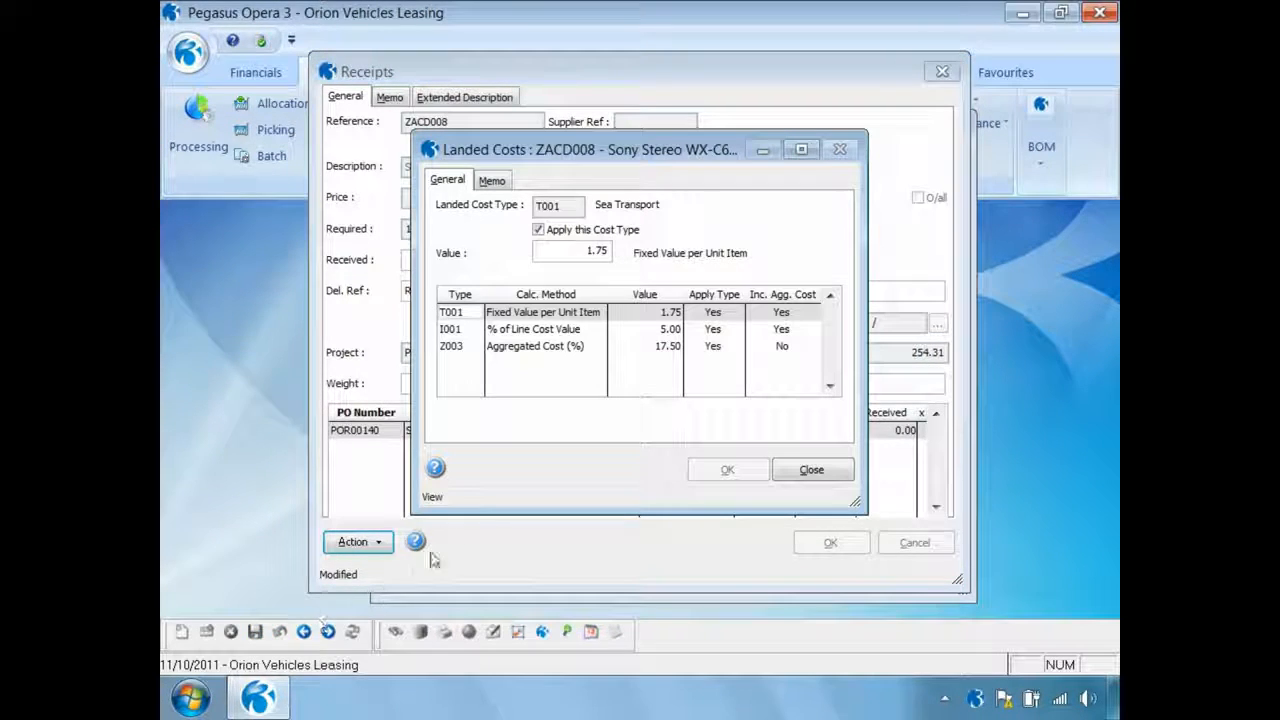
{"action": "left_click", "coordinate": [460, 331]}
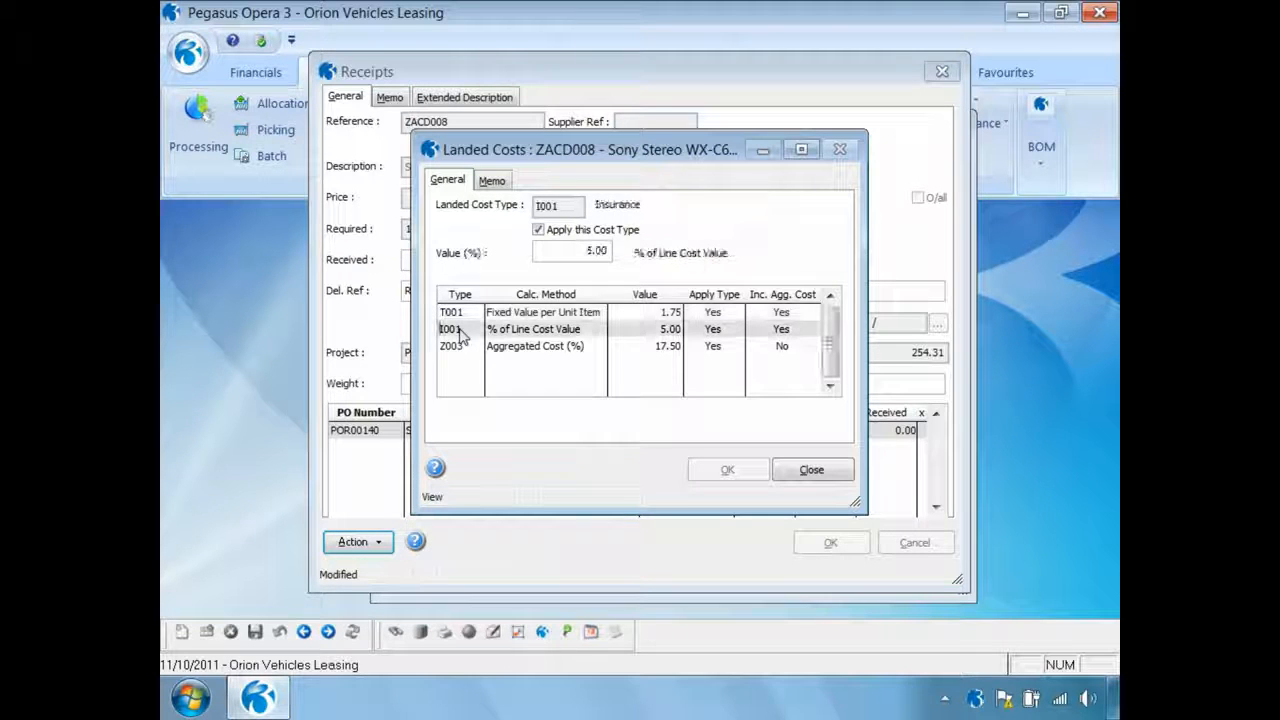
{"action": "left_click", "coordinate": [539, 231]}
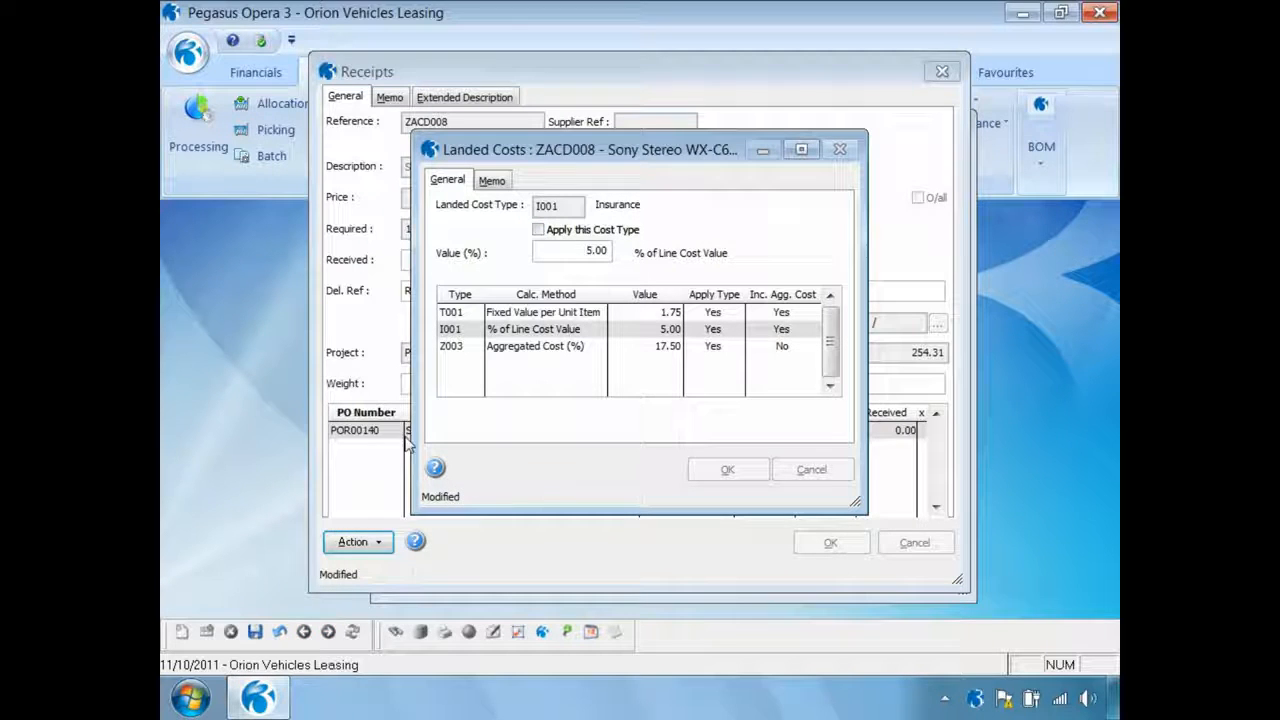
{"action": "left_click", "coordinate": [256, 630]}
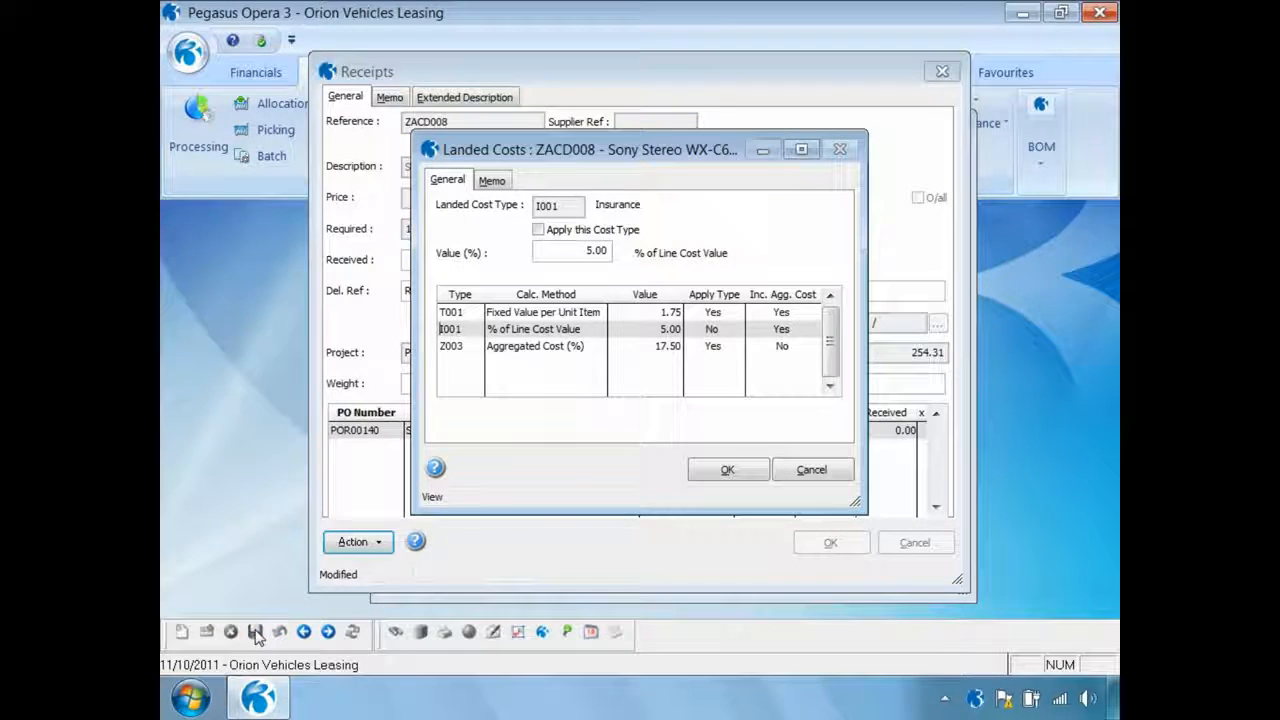
{"action": "left_click", "coordinate": [728, 470]}
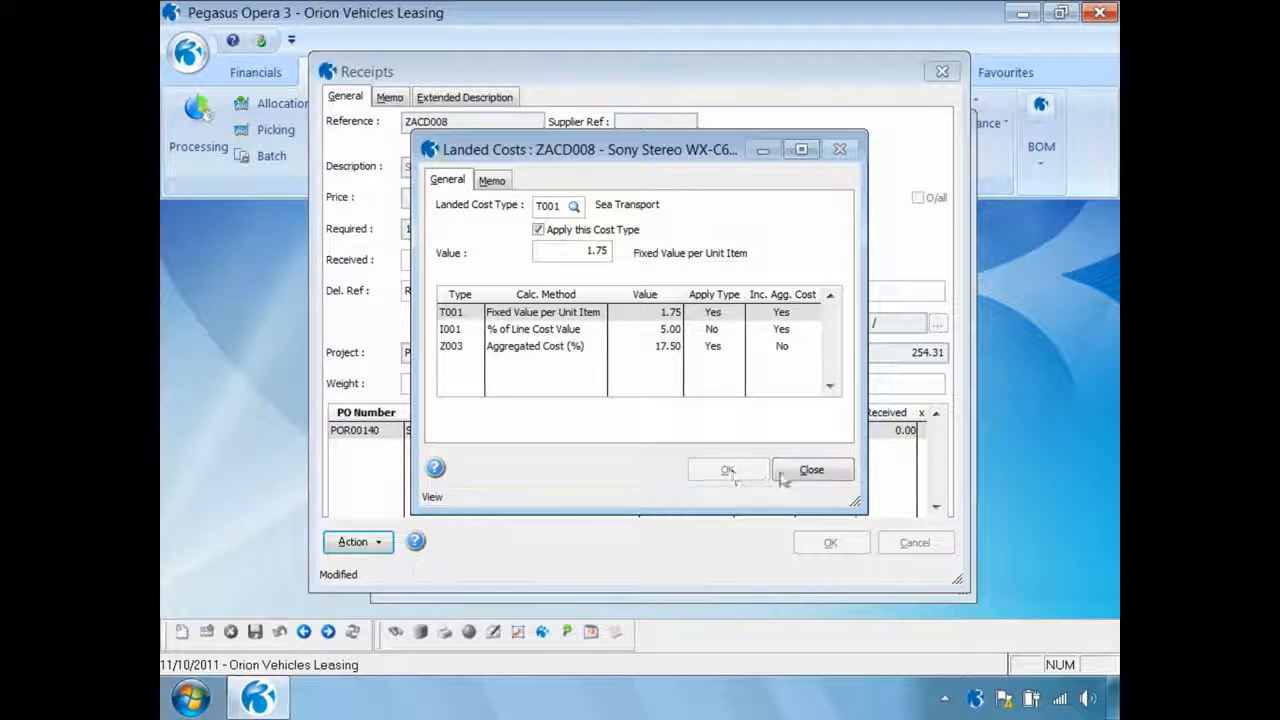
{"action": "left_click", "coordinate": [809, 471]}
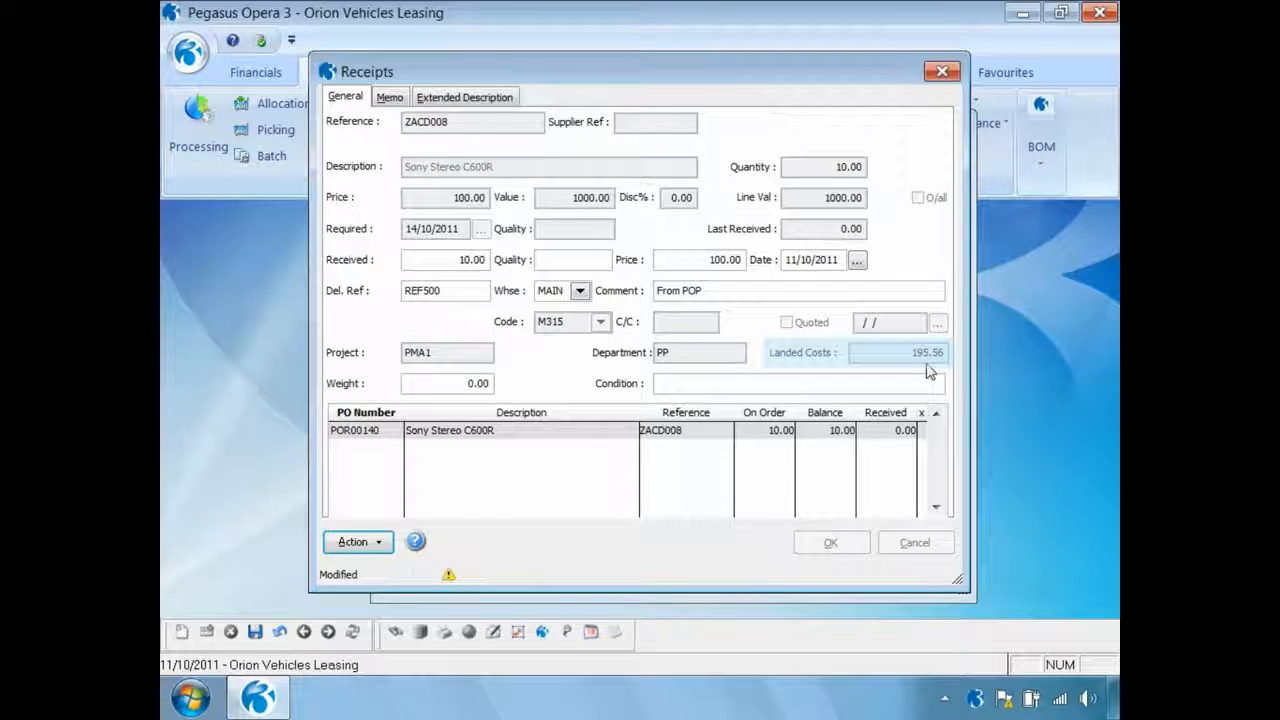
Cancel the landed costs override on the ZACD008 receipt line
{"action": "left_click", "coordinate": [379, 542]}
{"action": "mouse_move", "coordinate": [430, 616]}
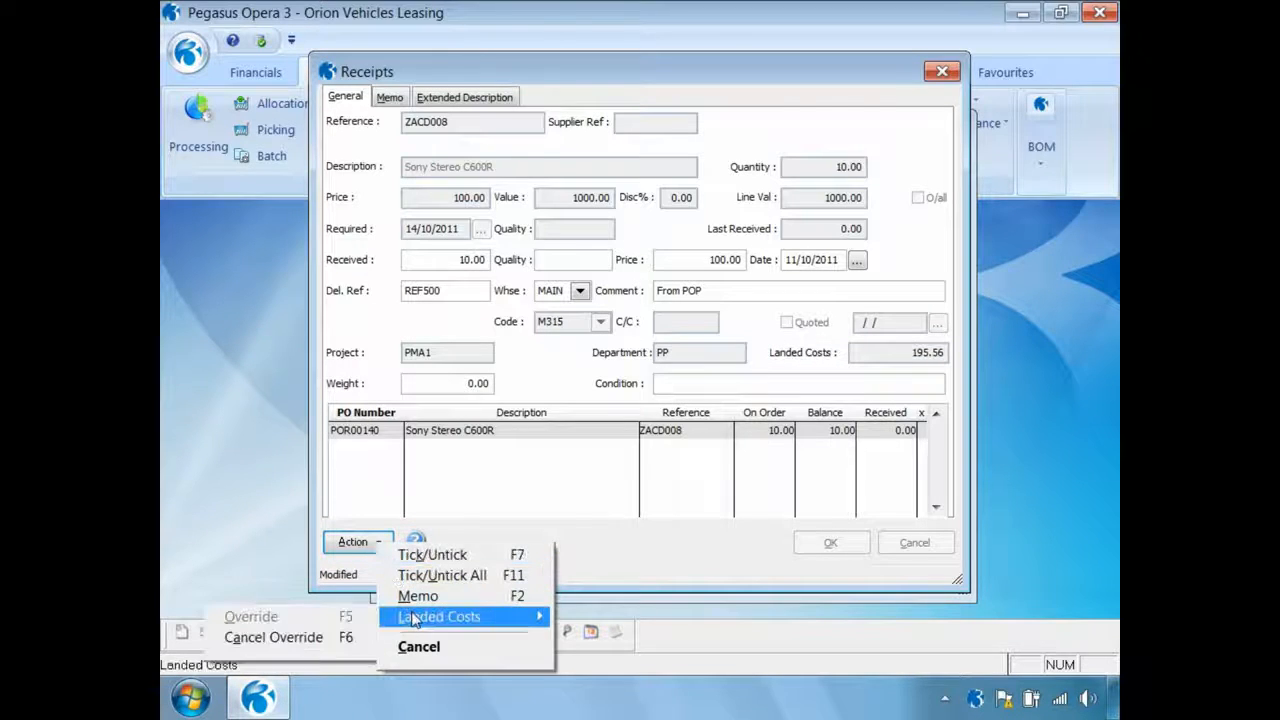
{"action": "left_click", "coordinate": [320, 638]}
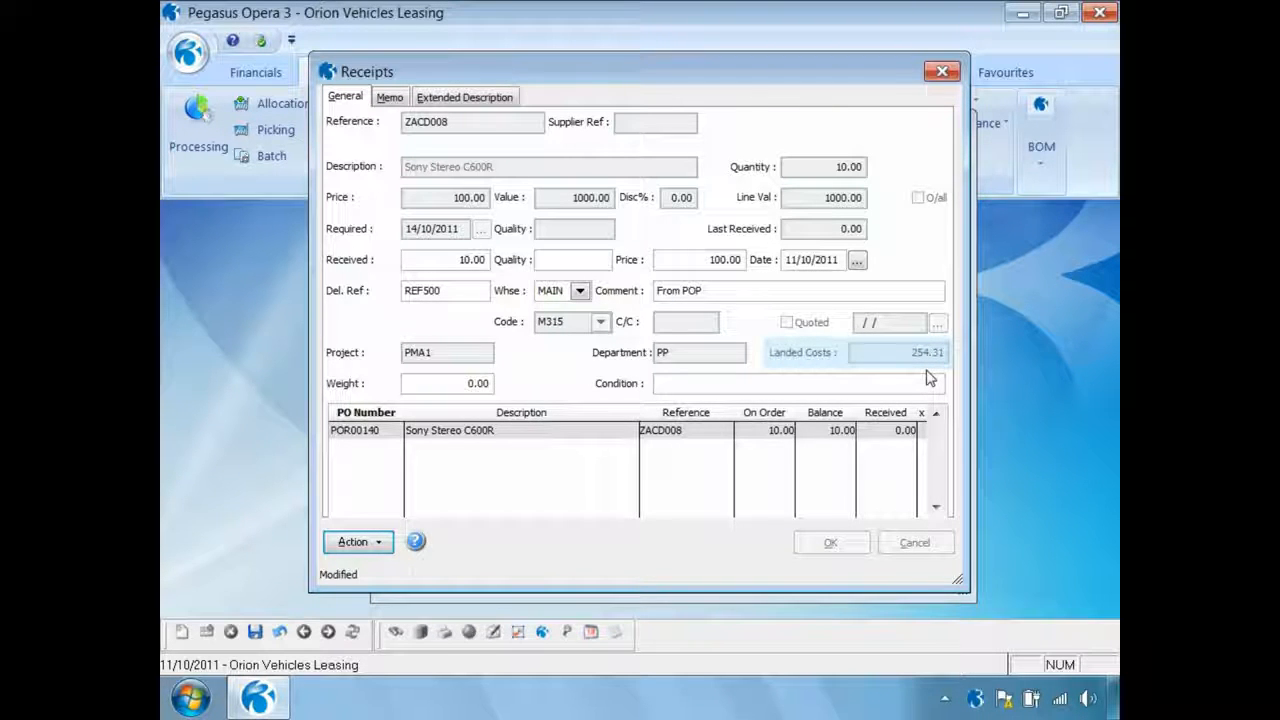
Save the ZACD008 receipt line, complete the goods receipt, and close the Carters Limited purchase order processing record
{"action": "left_click", "coordinate": [257, 633]}
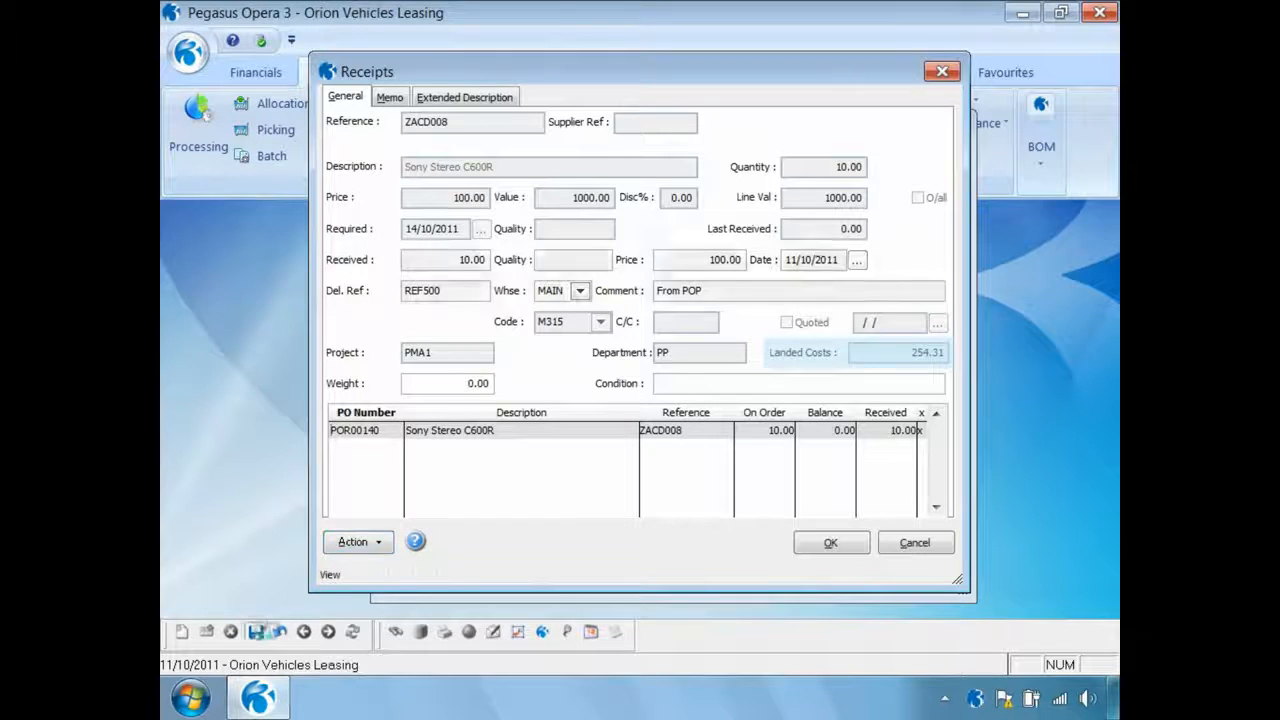
{"action": "left_click", "coordinate": [826, 546]}
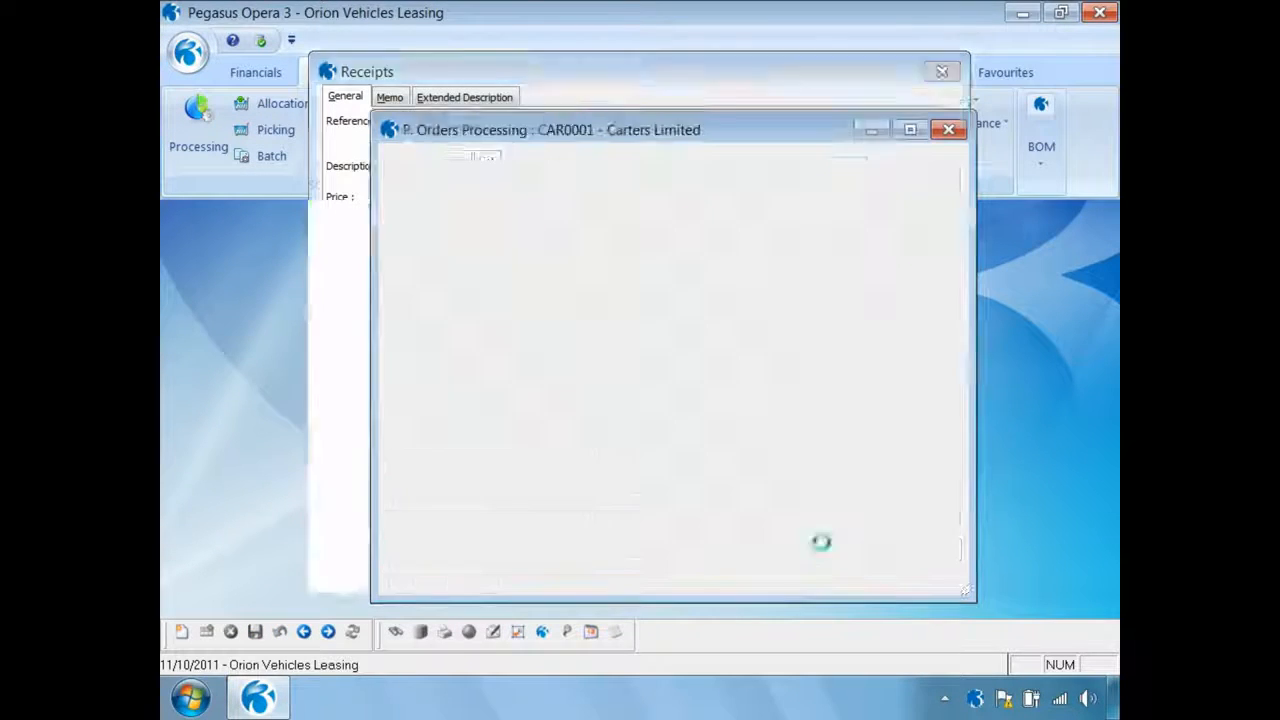
{"action": "left_click", "coordinate": [612, 424]}
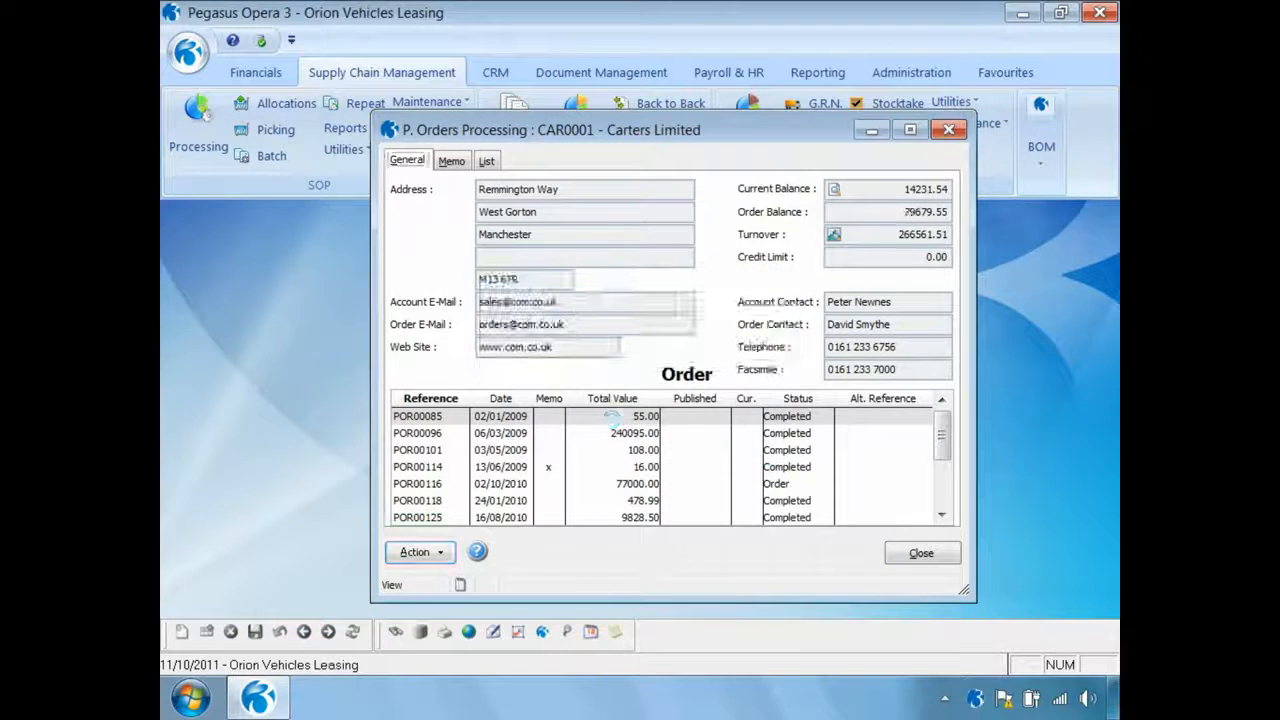
{"action": "left_click", "coordinate": [922, 555]}
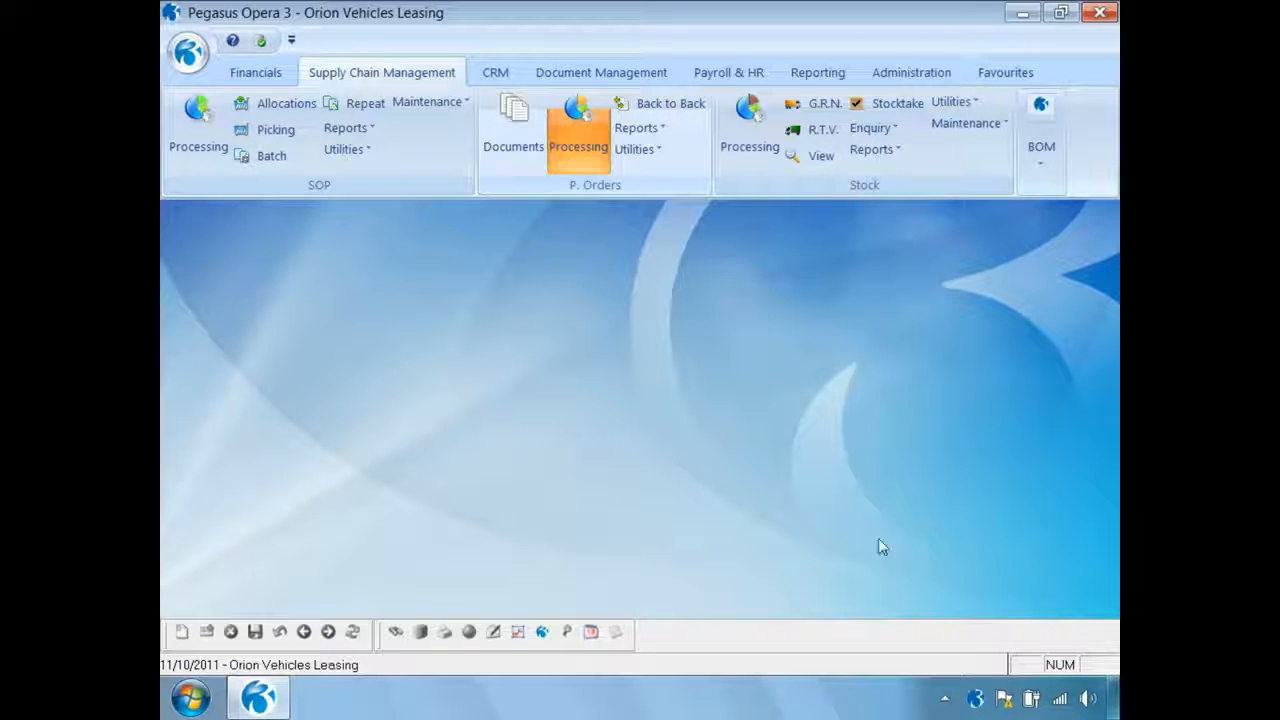
Open the Nominal ledger view and set both ends of its range to year 2011, period 10
{"action": "left_click", "coordinate": [256, 74]}
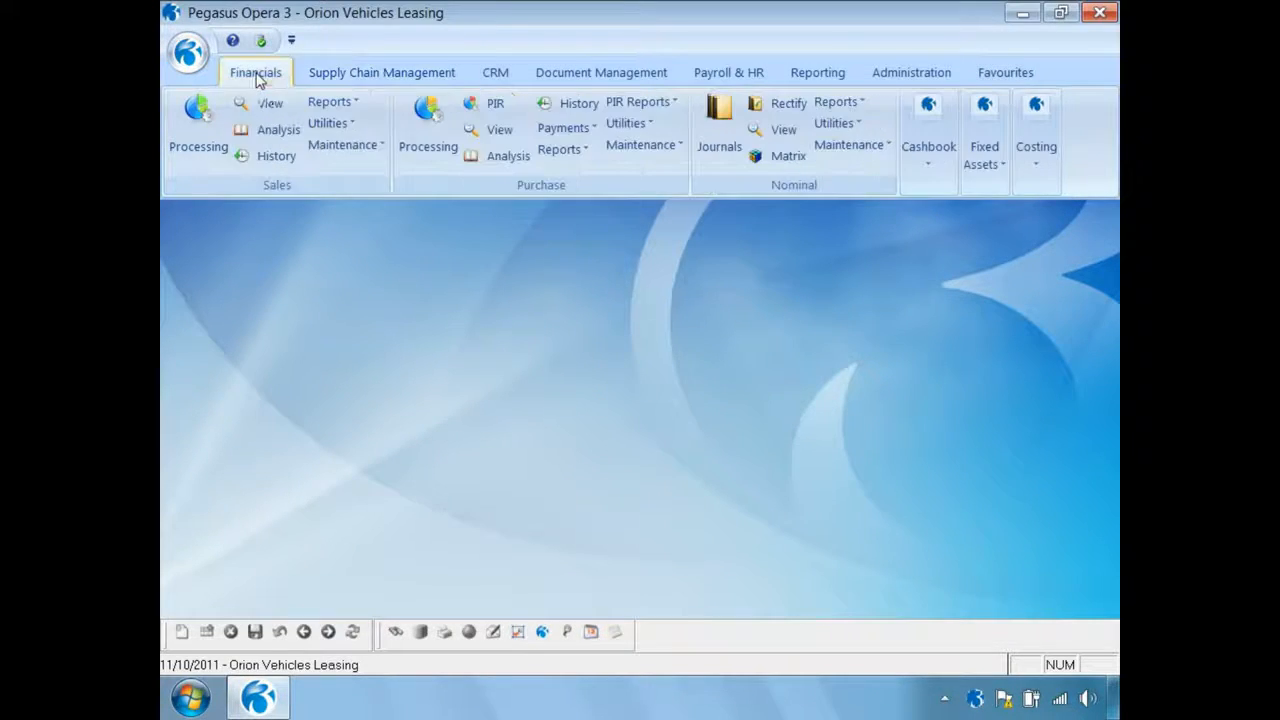
{"action": "left_click", "coordinate": [783, 130]}
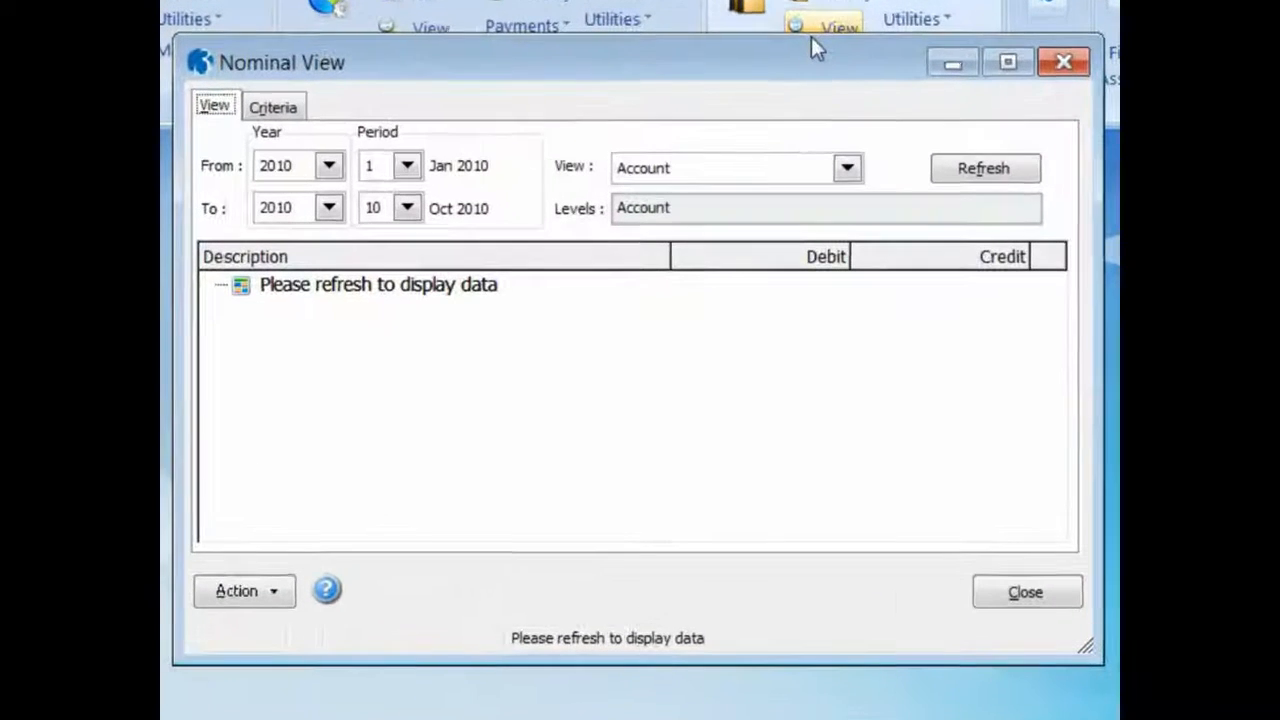
{"action": "left_click", "coordinate": [329, 208]}
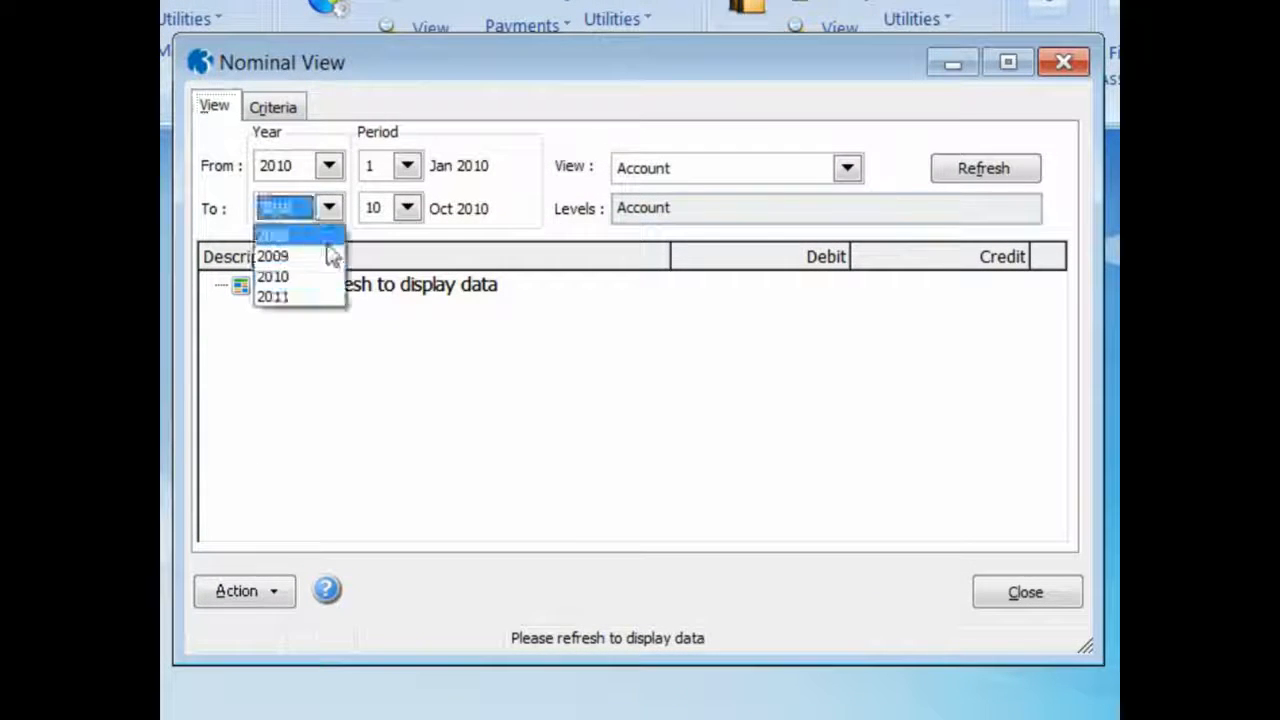
{"action": "left_click", "coordinate": [311, 299]}
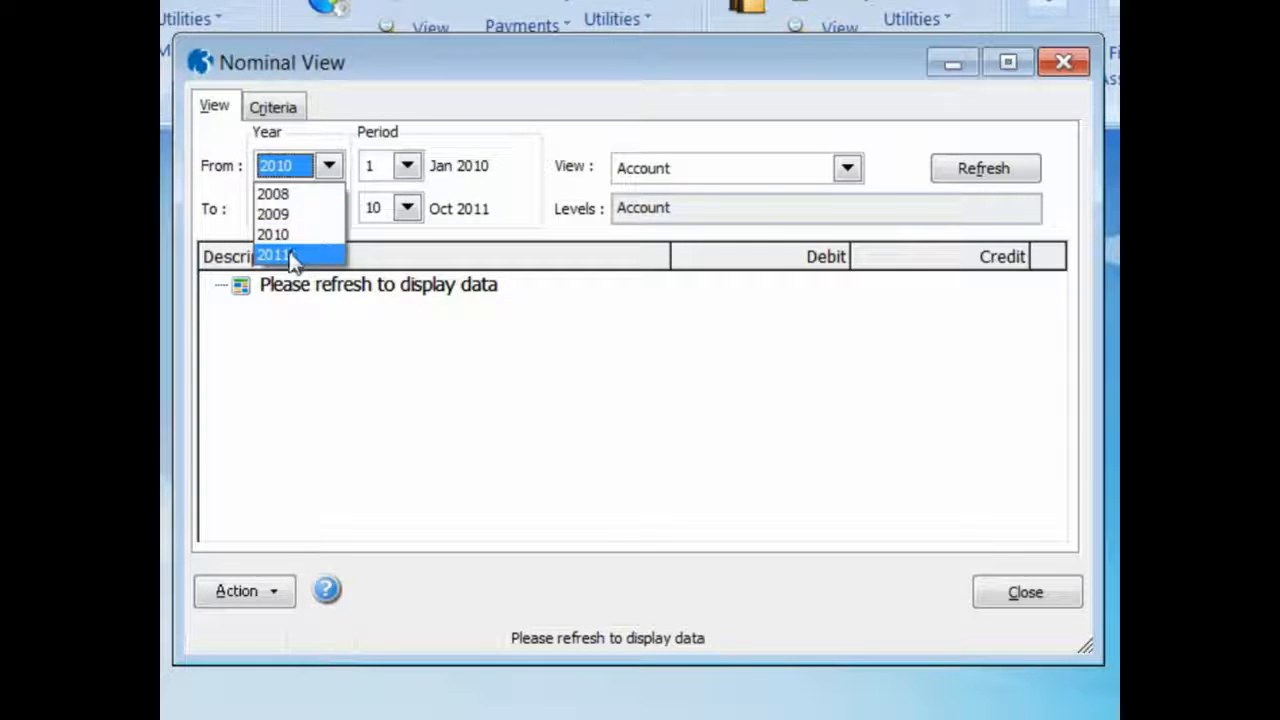
{"action": "left_click", "coordinate": [290, 255]}
{"action": "left_click", "coordinate": [407, 166]}
{"action": "left_click", "coordinate": [410, 309]}
{"action": "left_click", "coordinate": [370, 315]}
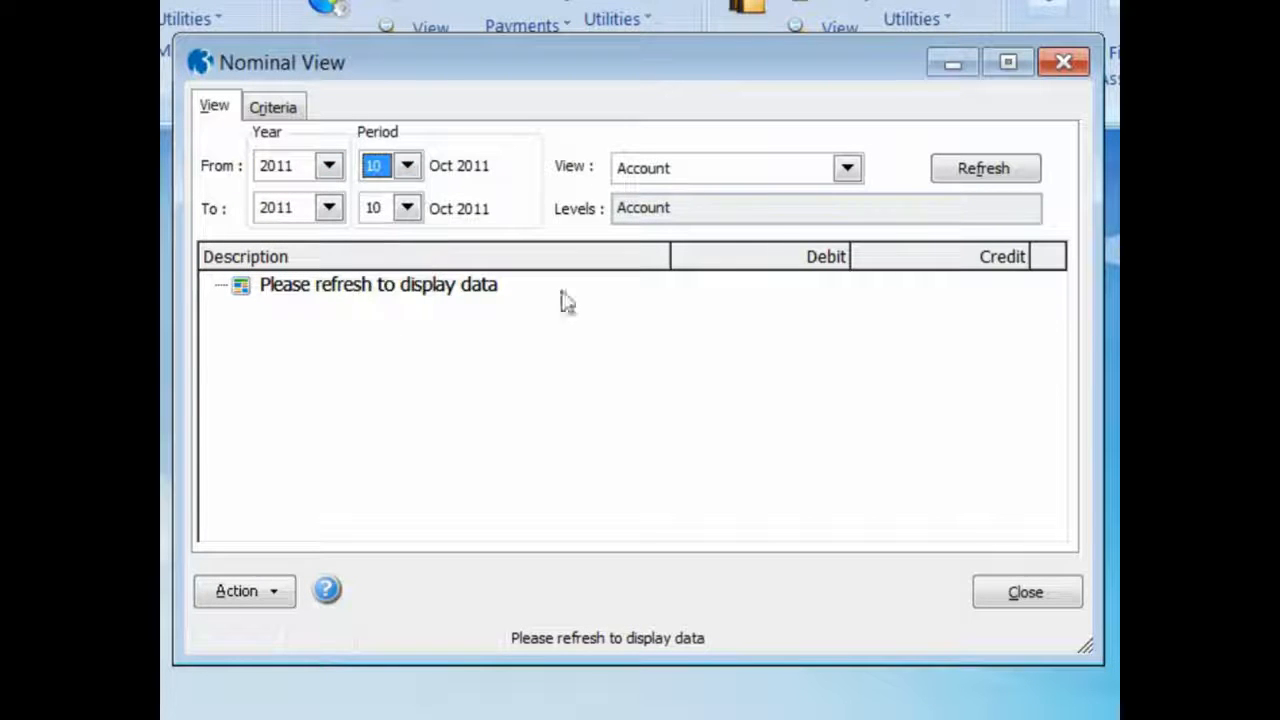
Change the ledger view to Nominal, with levels Type/Sub-Type/Account, and refresh the data
{"action": "left_click", "coordinate": [846, 169]}
{"action": "left_click", "coordinate": [809, 219]}
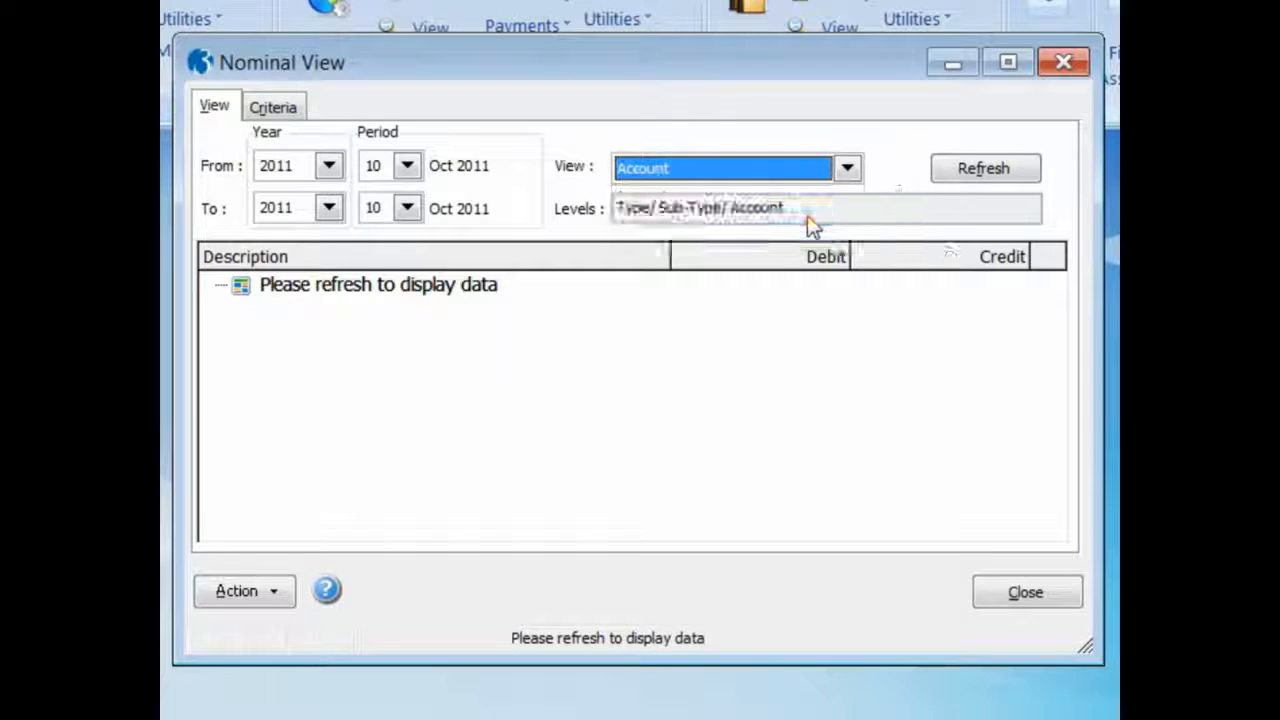
{"action": "left_click", "coordinate": [960, 178]}
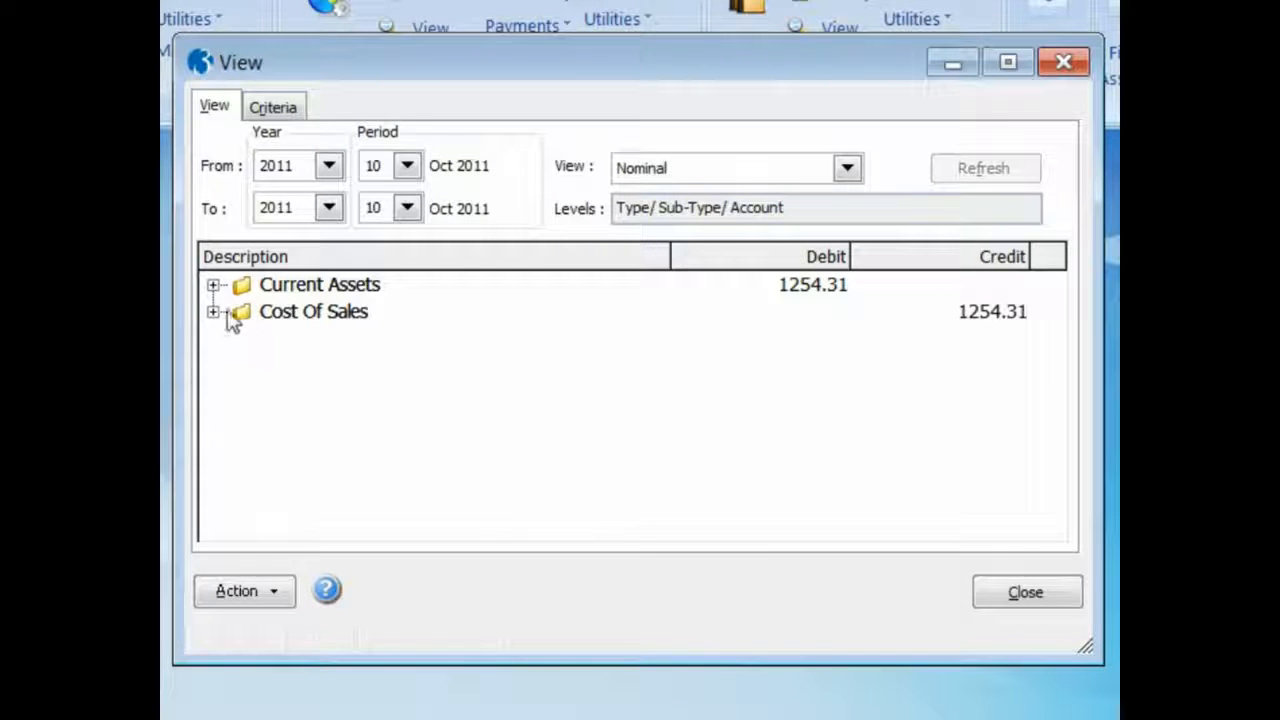
Expand Current Assets down to Stocks, examine the Stock account's transactions, and close the transaction list
{"action": "left_click", "coordinate": [213, 285]}
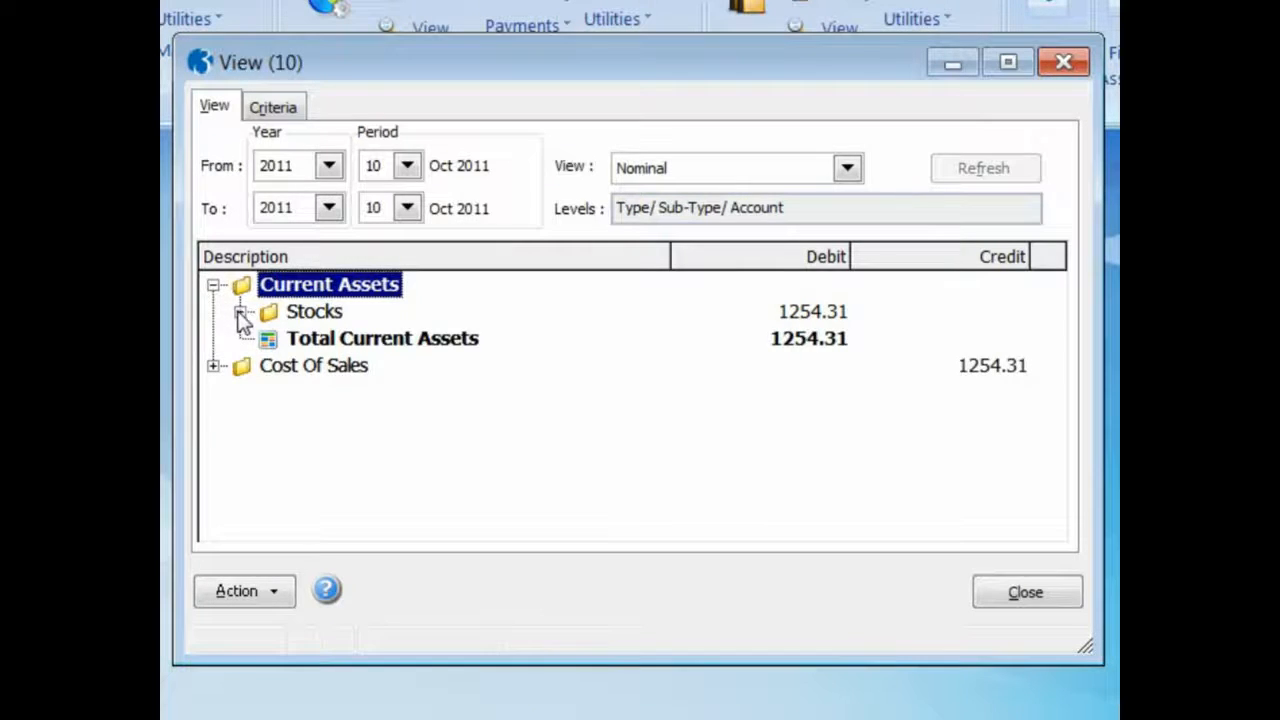
{"action": "left_click", "coordinate": [240, 313]}
{"action": "left_click", "coordinate": [298, 341]}
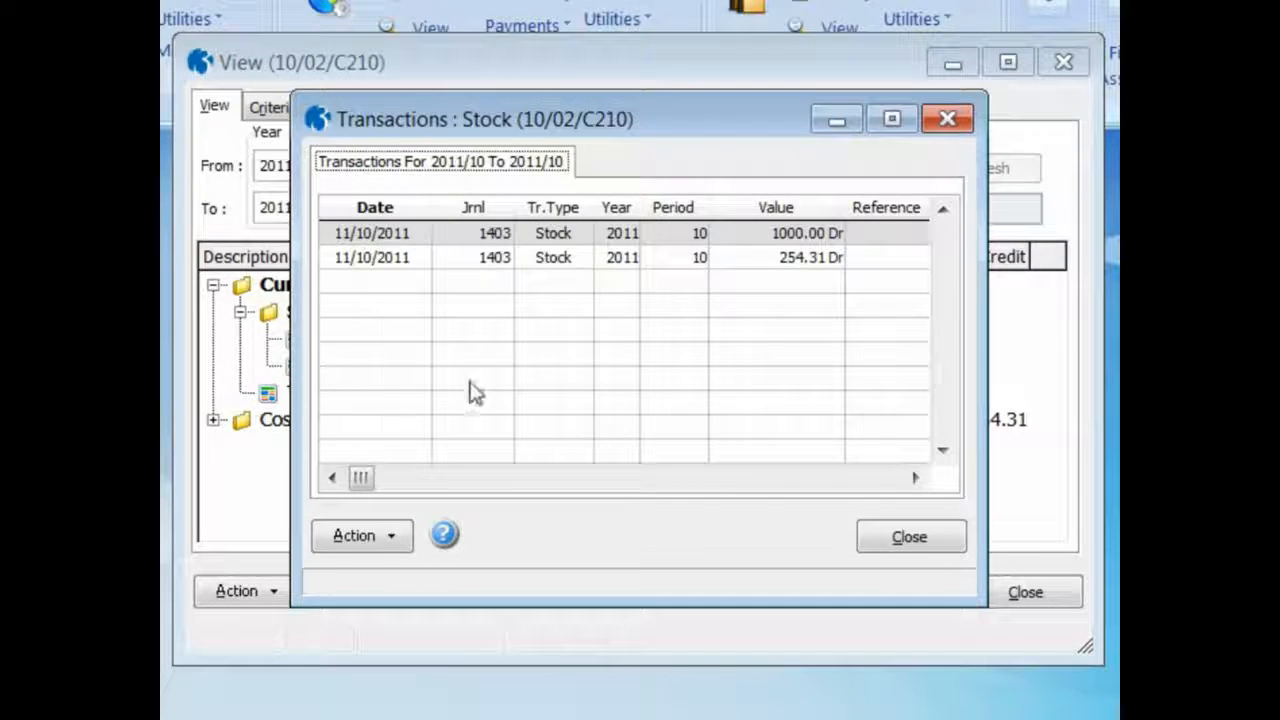
{"action": "left_click", "coordinate": [890, 534]}
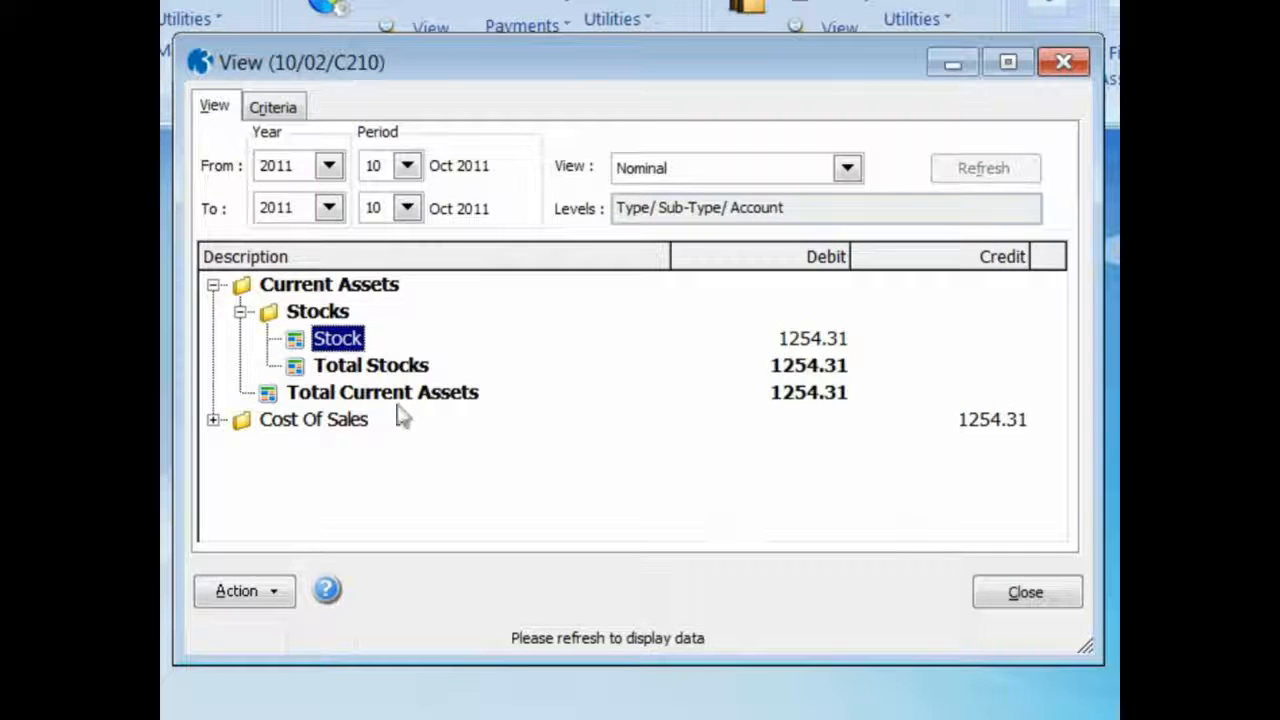
Expand Cost Of Sales down to Stock and BOM Movements and examine the Goods In and Freight Costs transactions
{"action": "left_click", "coordinate": [214, 421]}
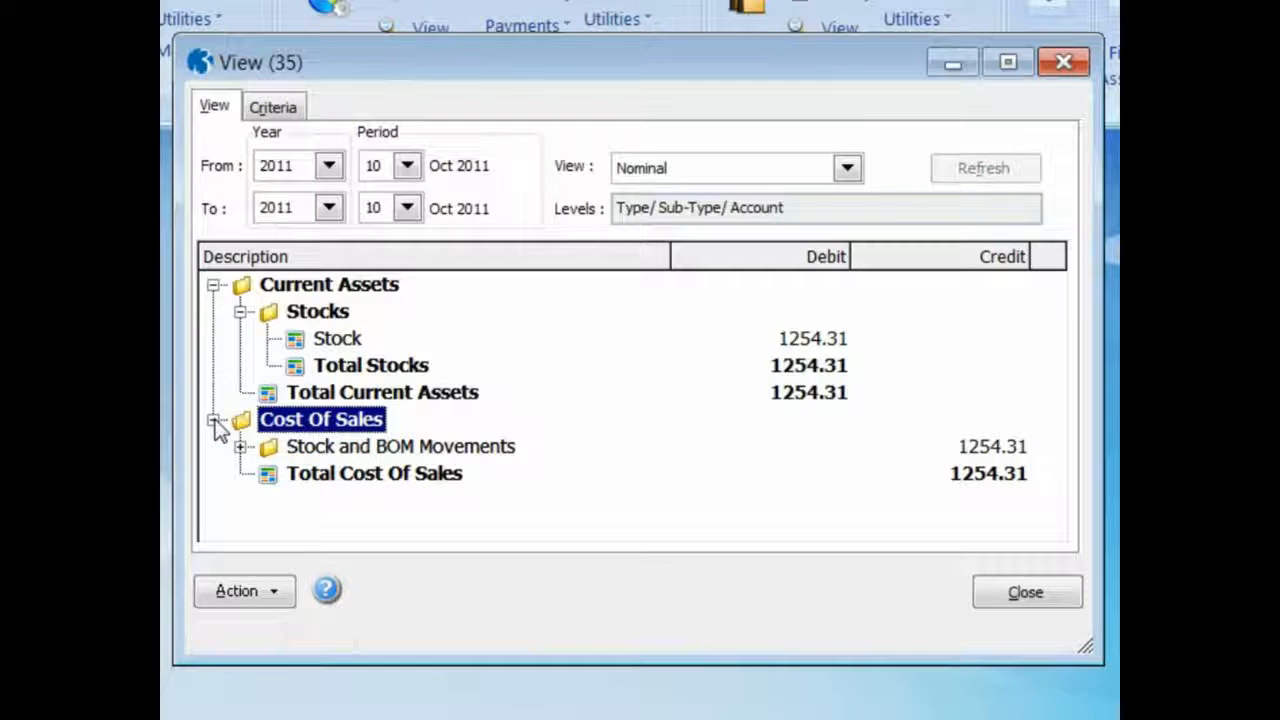
{"action": "left_click", "coordinate": [240, 447]}
{"action": "double_click", "coordinate": [294, 474]}
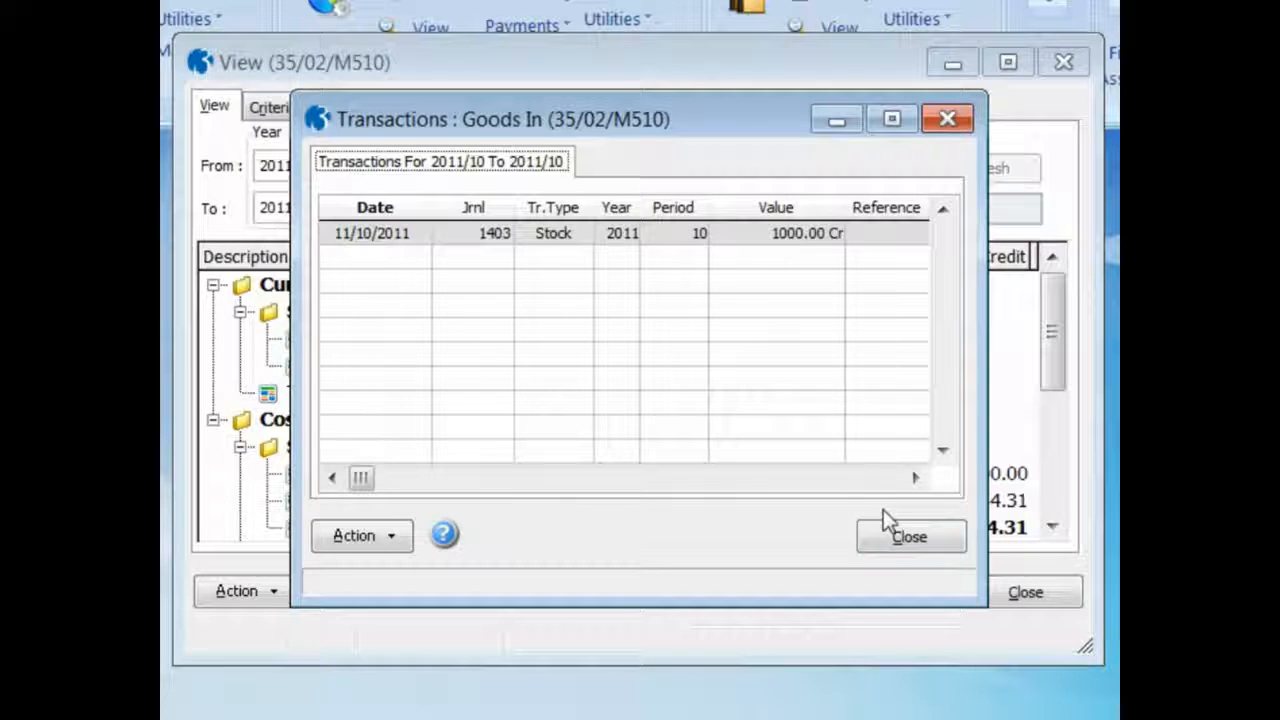
{"action": "left_click", "coordinate": [891, 536]}
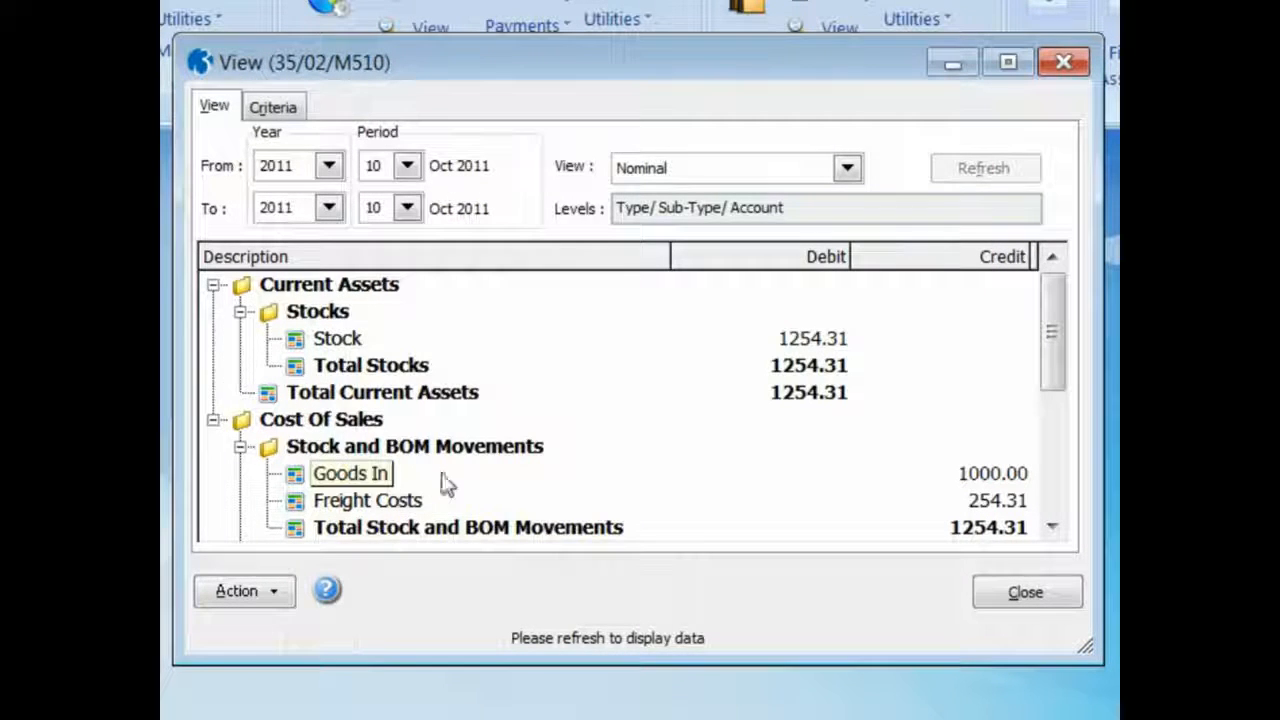
{"action": "double_click", "coordinate": [296, 505]}
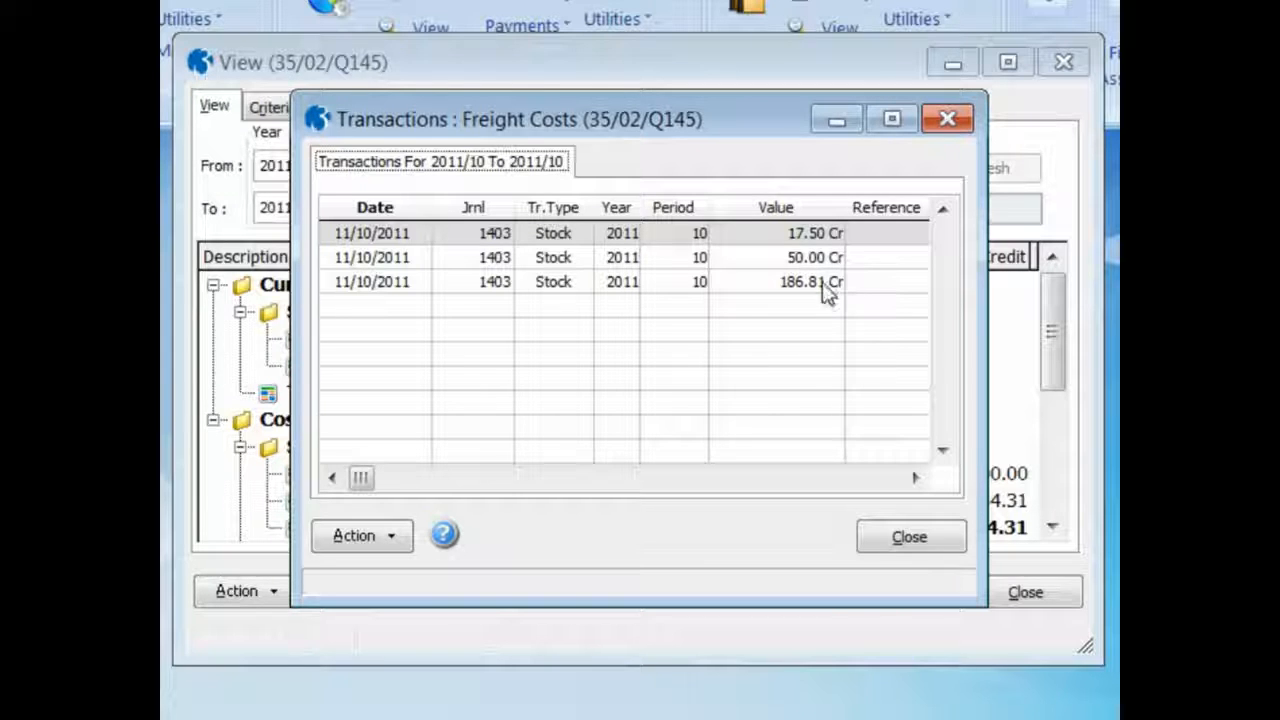
{"action": "left_click", "coordinate": [910, 537]}
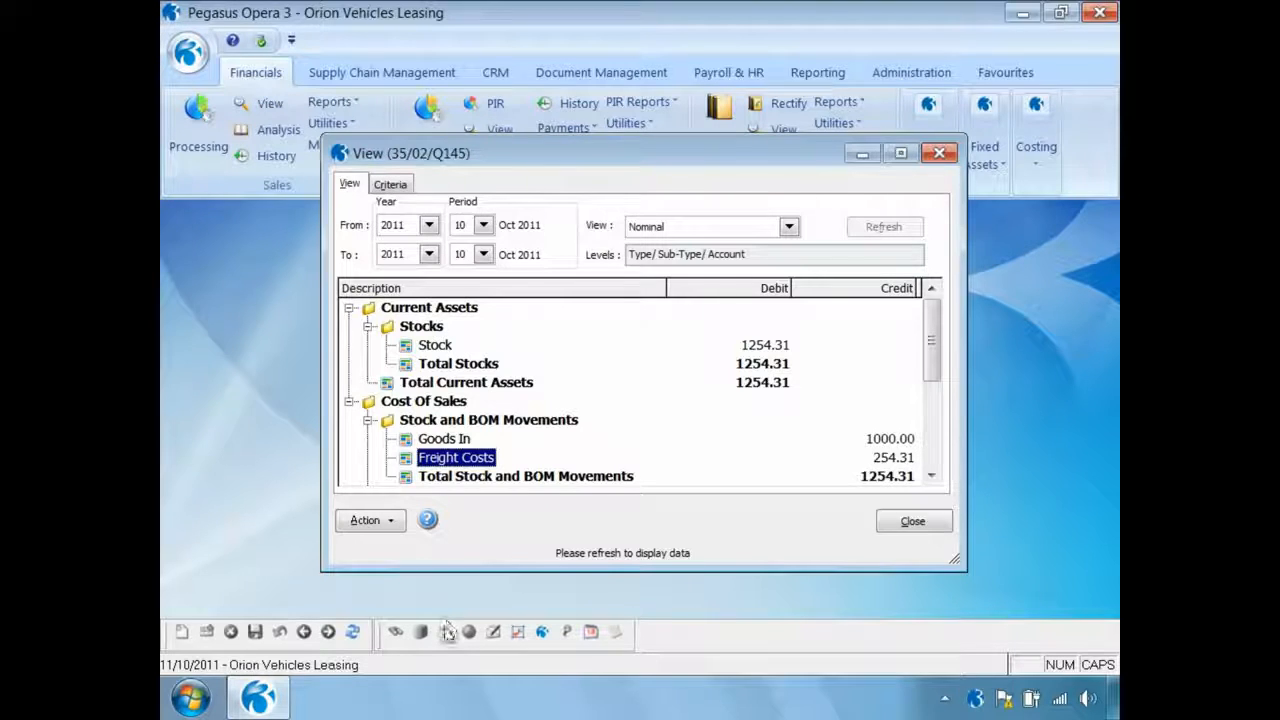
Publish the Nominal View report to screen and set its preview zoom to 125%
{"action": "left_click", "coordinate": [445, 631]}
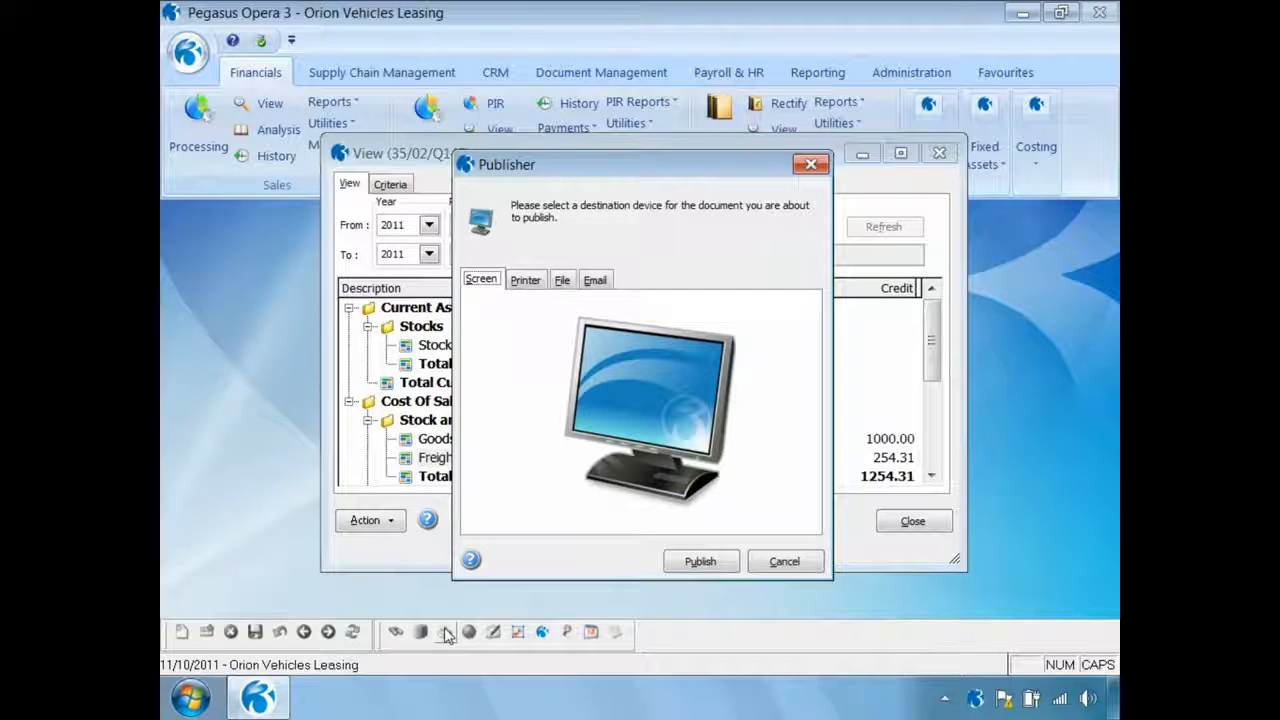
{"action": "left_click", "coordinate": [699, 562]}
{"action": "left_click", "coordinate": [447, 596]}
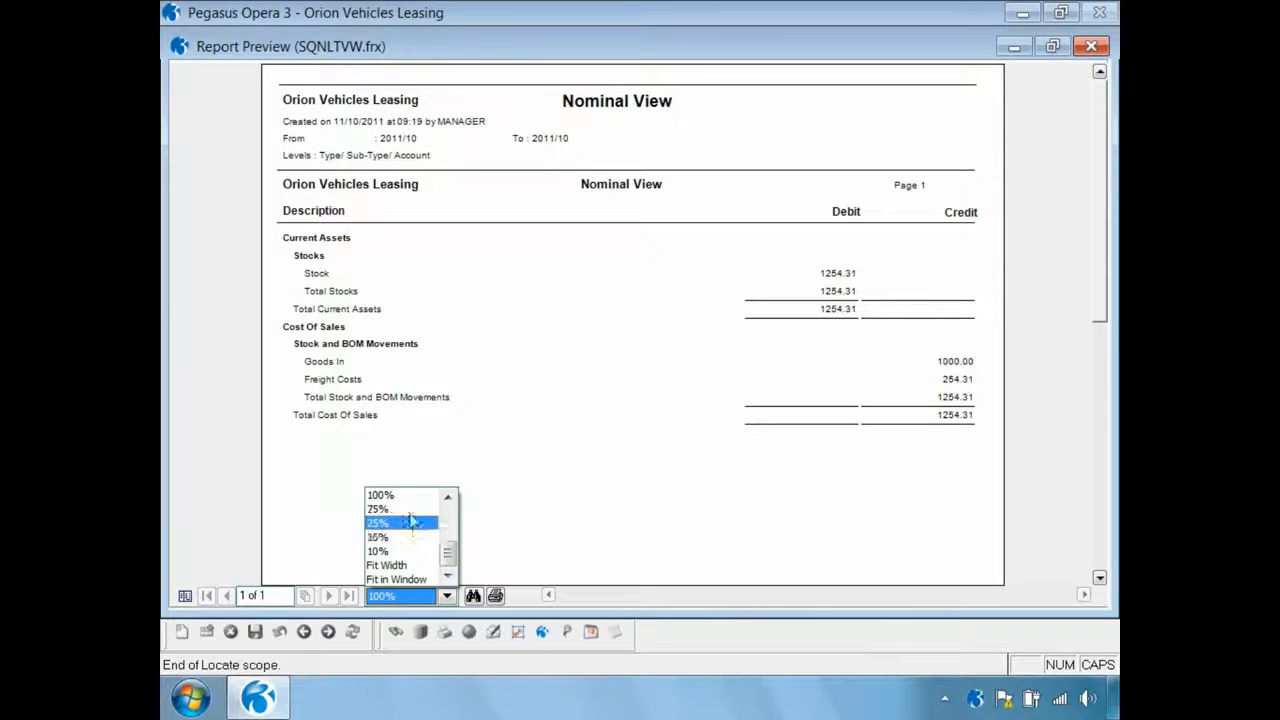
{"action": "left_click", "coordinate": [424, 500]}
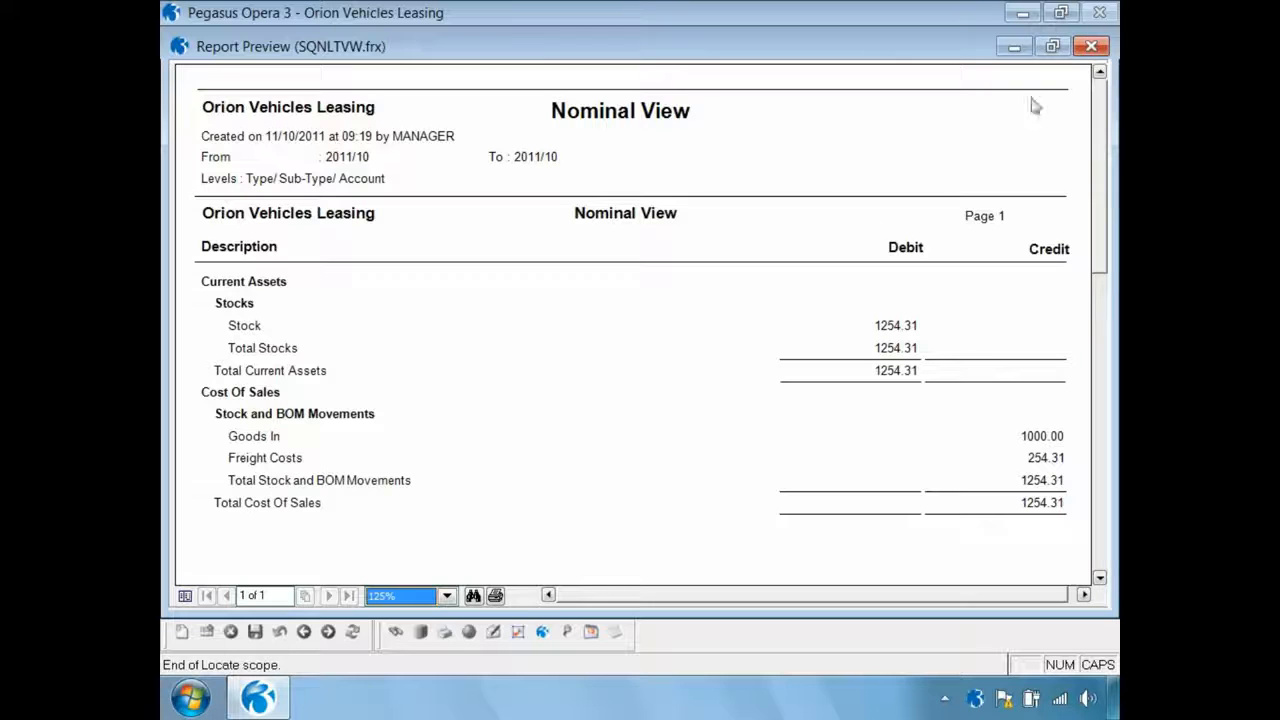
Close the Nominal View preview and the ledger view, and open the Stock Valuation report
{"action": "left_click", "coordinate": [1091, 46]}
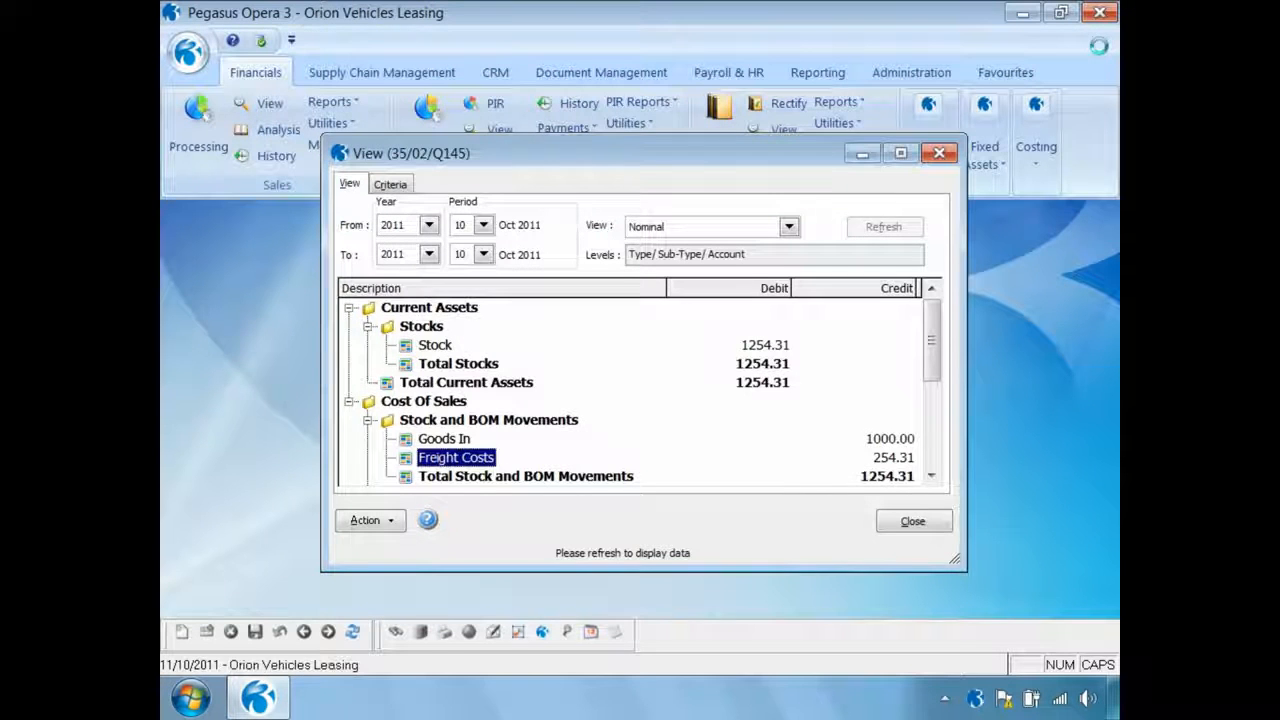
{"action": "left_click", "coordinate": [905, 523]}
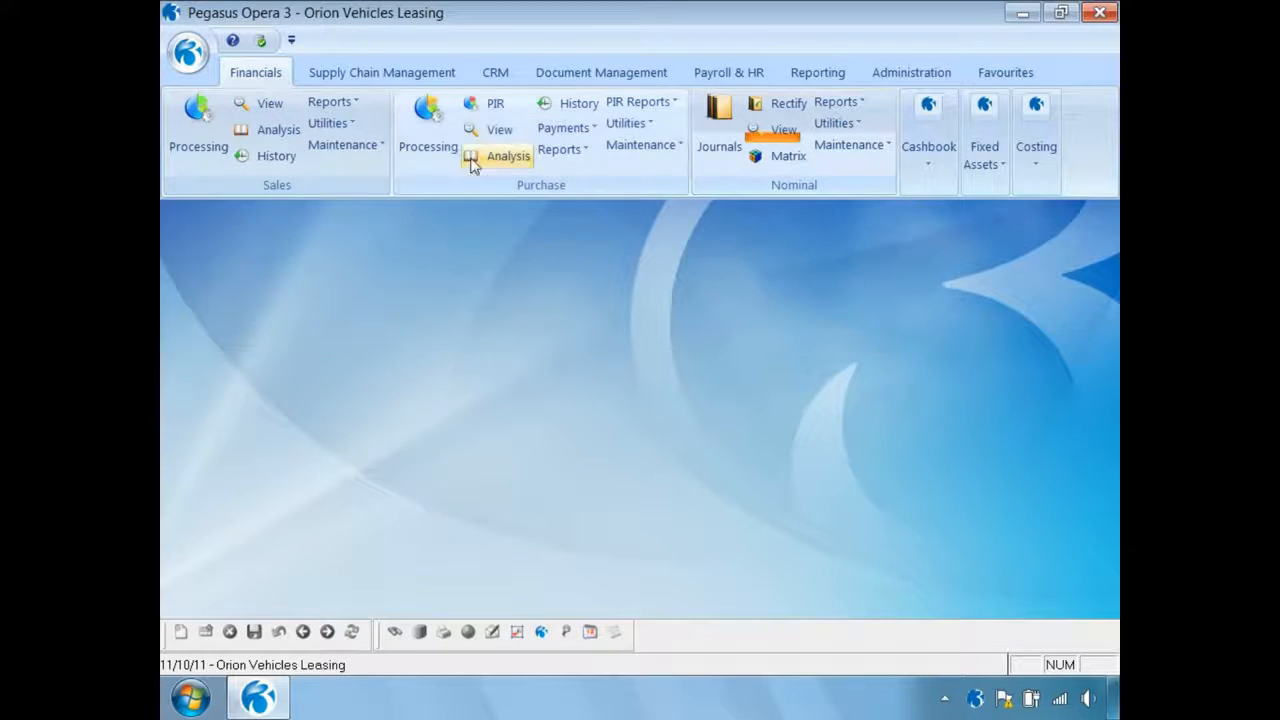
{"action": "left_click", "coordinate": [385, 73]}
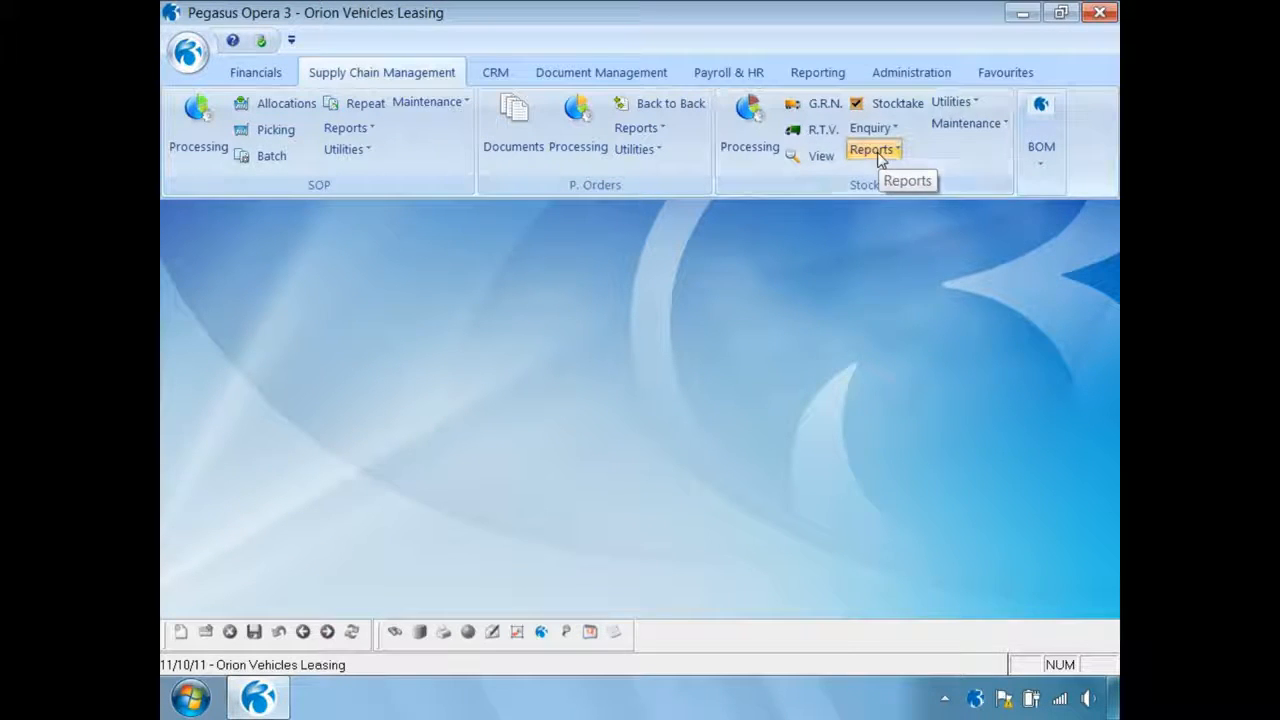
{"action": "left_click", "coordinate": [872, 150]}
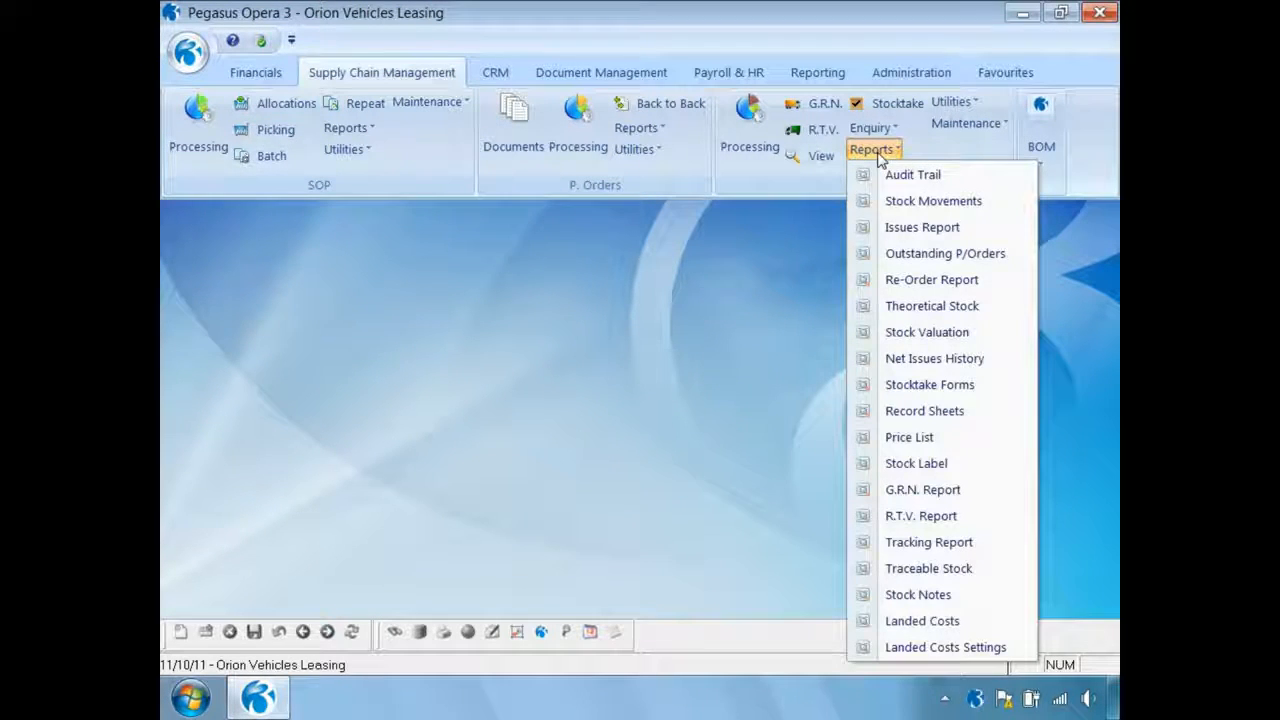
{"action": "left_click", "coordinate": [890, 332]}
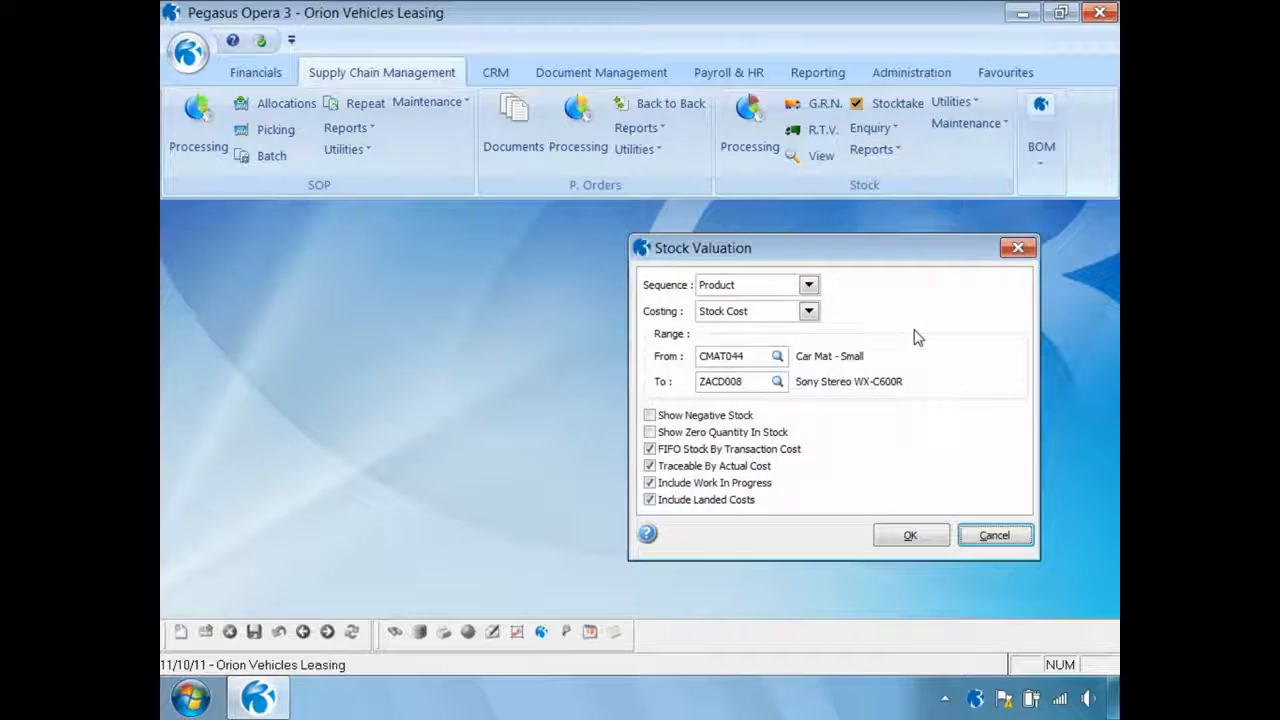
Publish the Stock Valuation report to screen for only ZACD008, examine it across to the margin column, and close the preview
{"action": "left_click", "coordinate": [760, 357]}
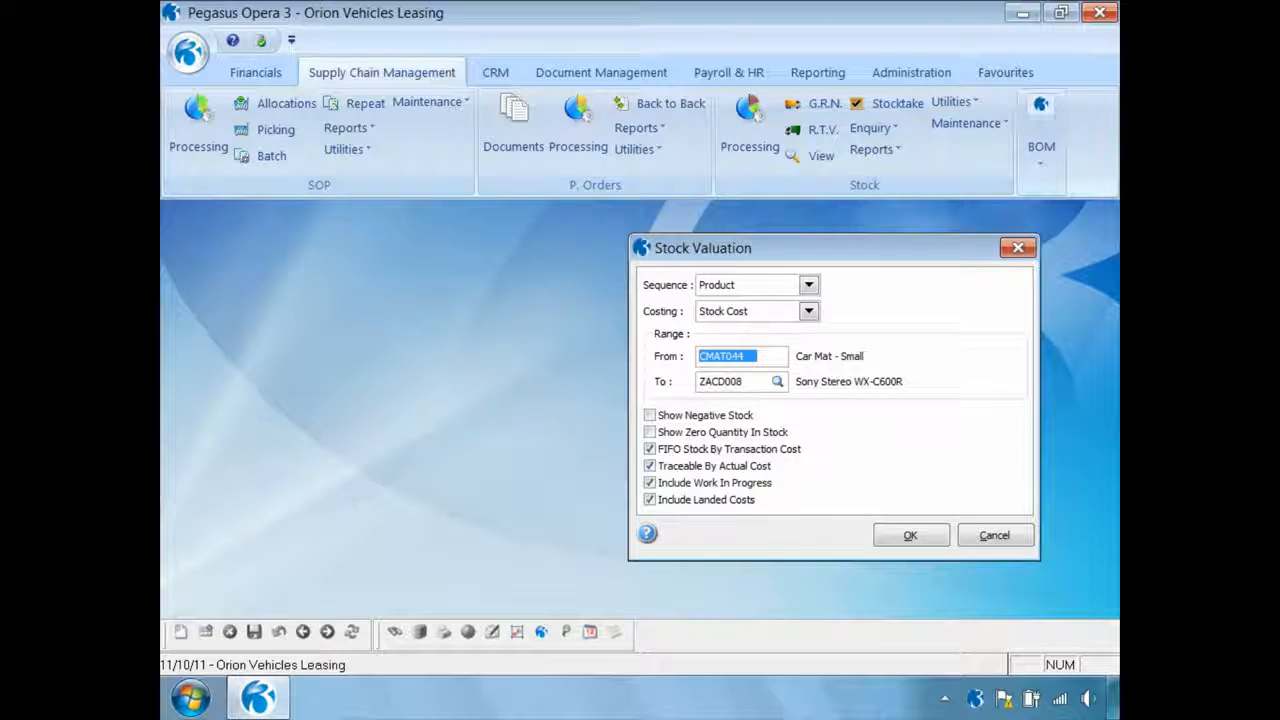
{"action": "type", "text": "ZACD"}
{"action": "key", "text": "Tab"}
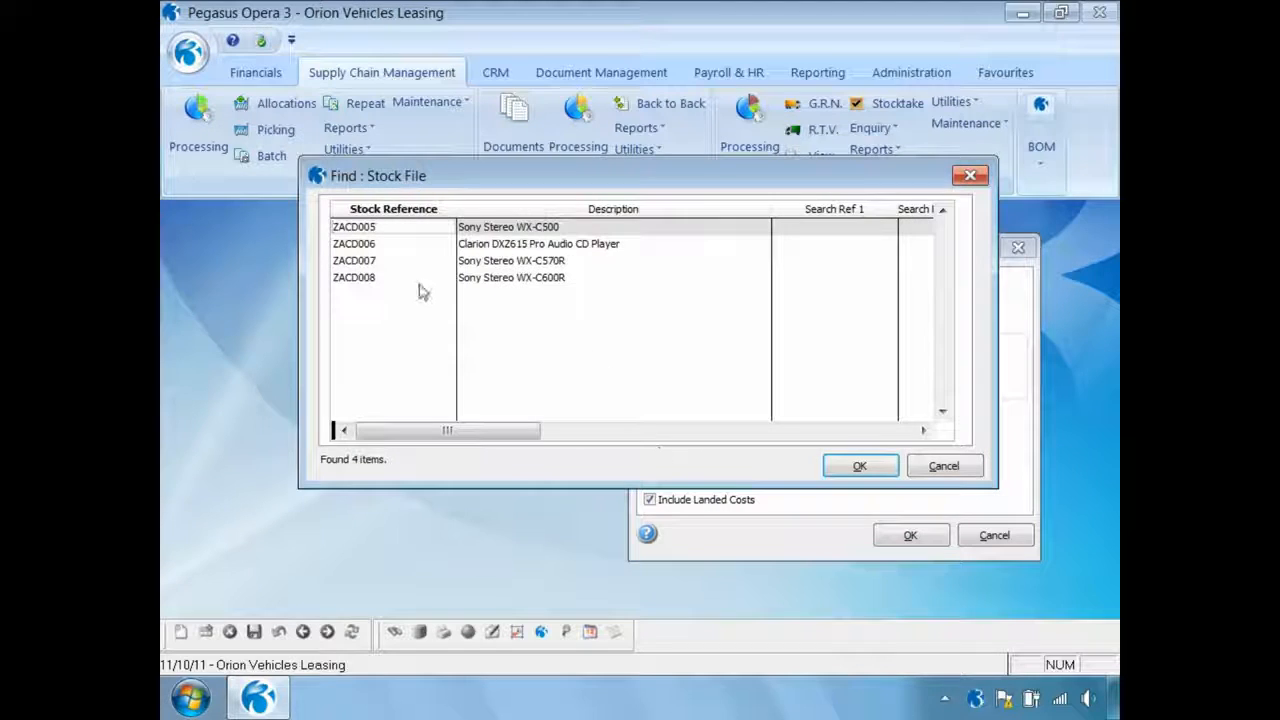
{"action": "double_click", "coordinate": [376, 279]}
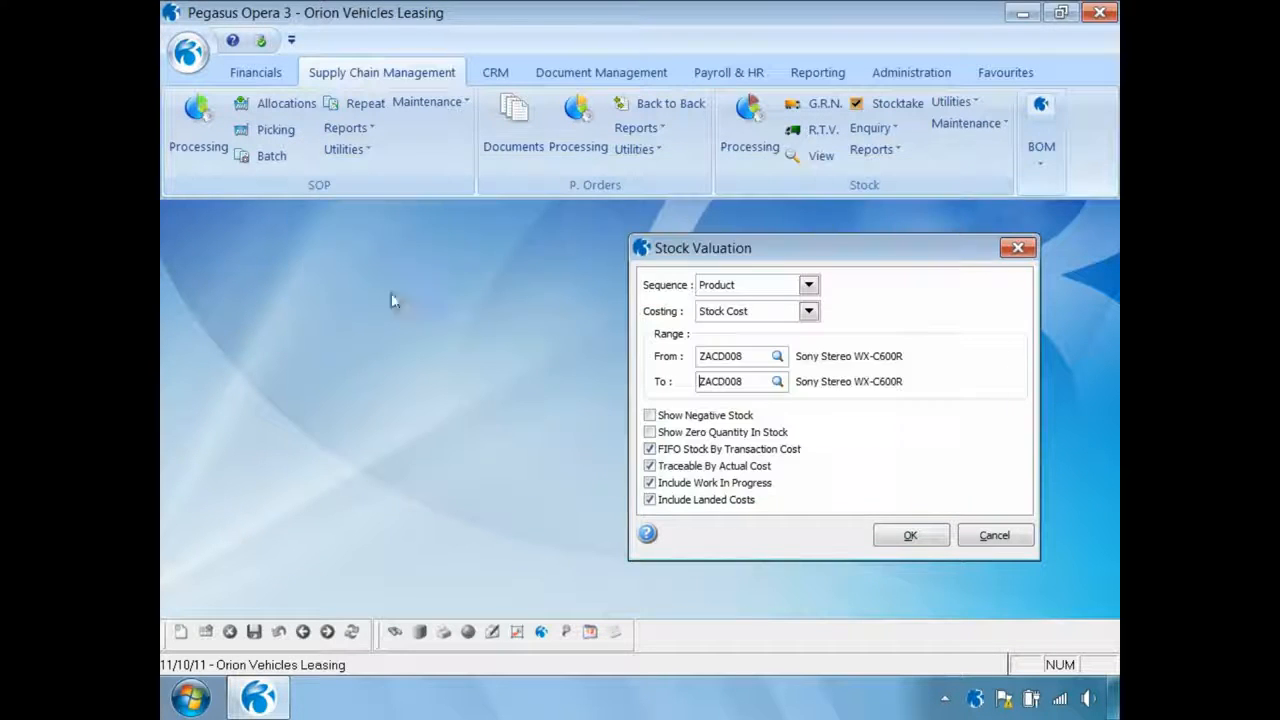
{"action": "left_click", "coordinate": [895, 535]}
{"action": "left_click", "coordinate": [702, 561]}
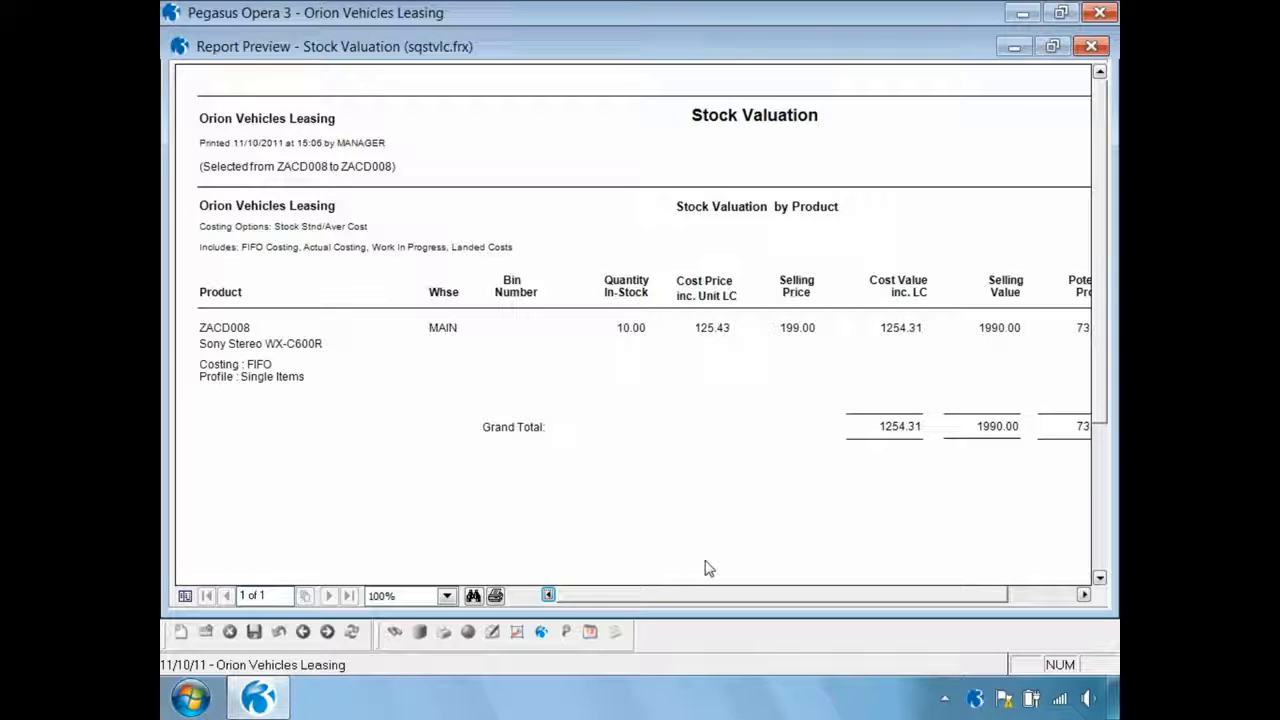
{"action": "left_click", "coordinate": [1084, 595]}
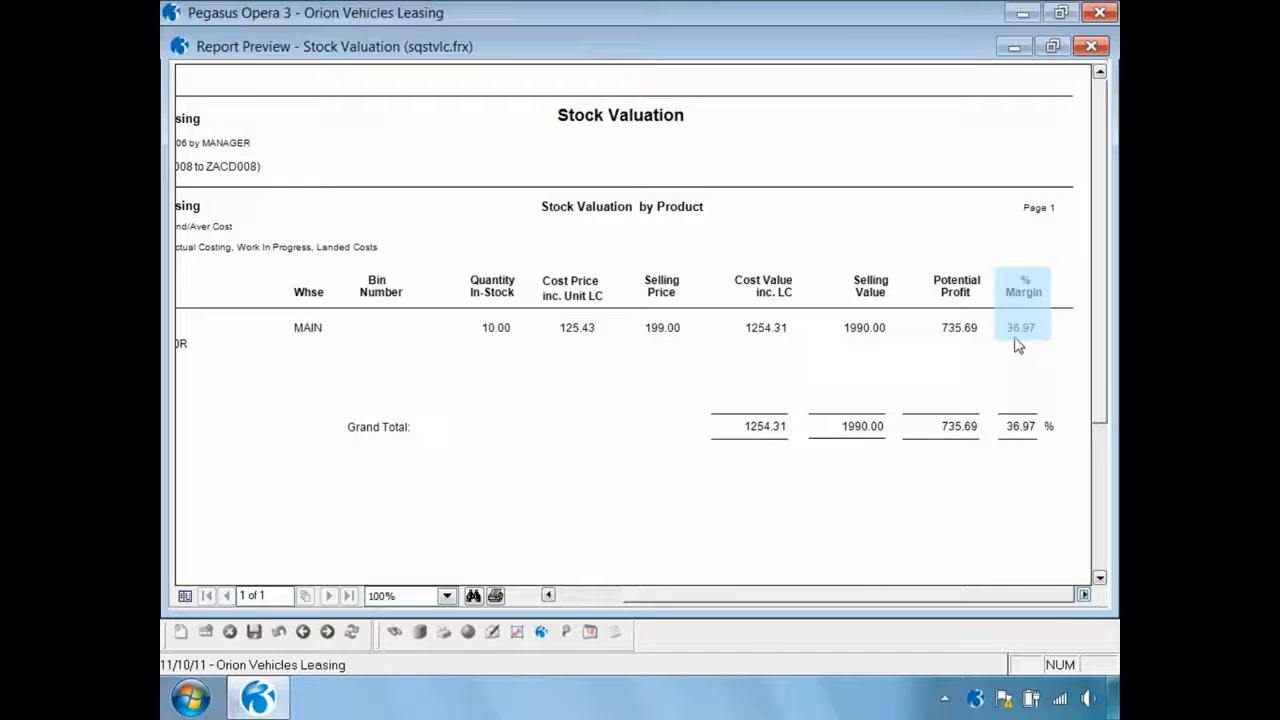
{"action": "left_click", "coordinate": [1091, 46]}
Examine the Landed Costs Settings report on screen for CMAT044 to ZACD008, and review the landed costs on the ZACD008 stock record
{"action": "left_click", "coordinate": [870, 150]}
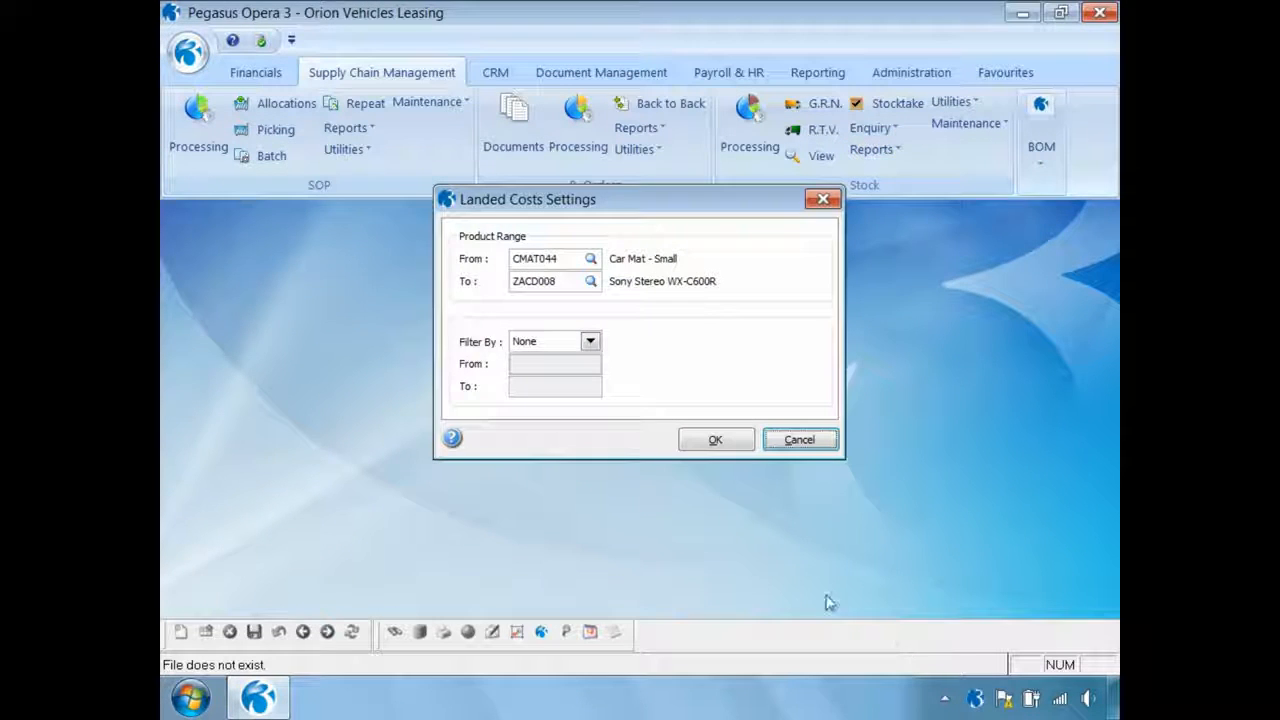
{"action": "left_click", "coordinate": [706, 440]}
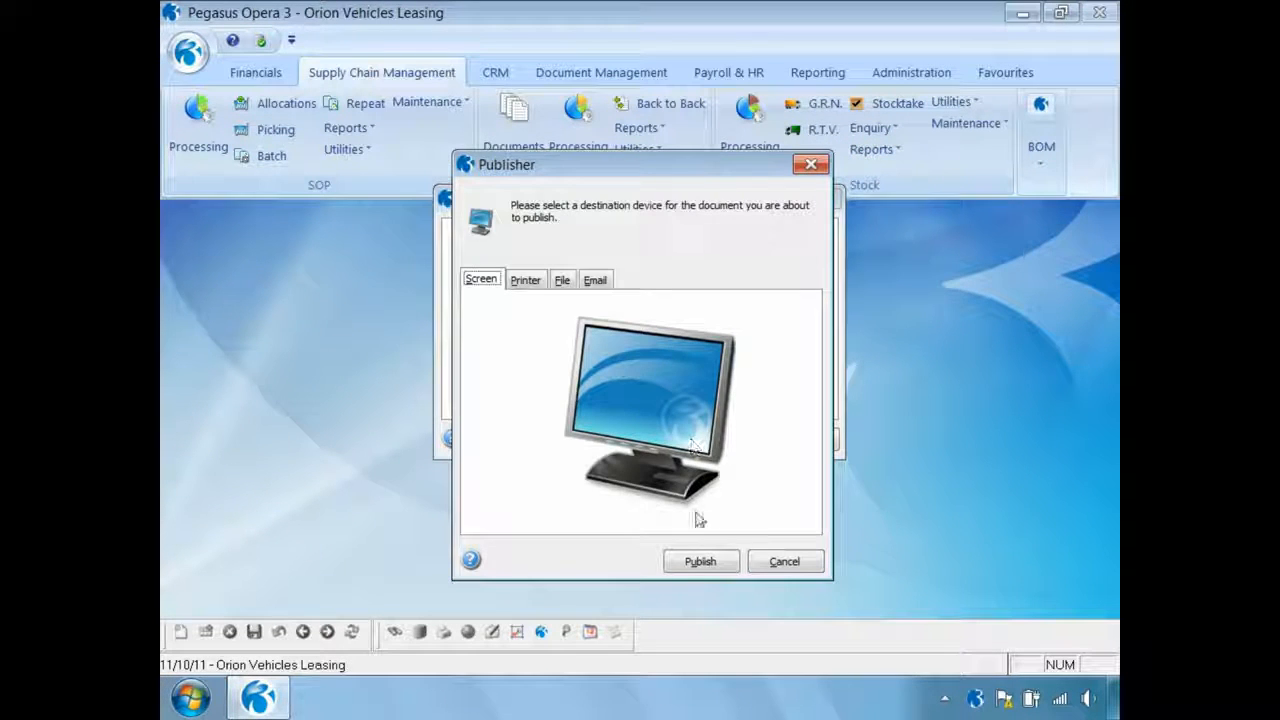
{"action": "left_click", "coordinate": [692, 565]}
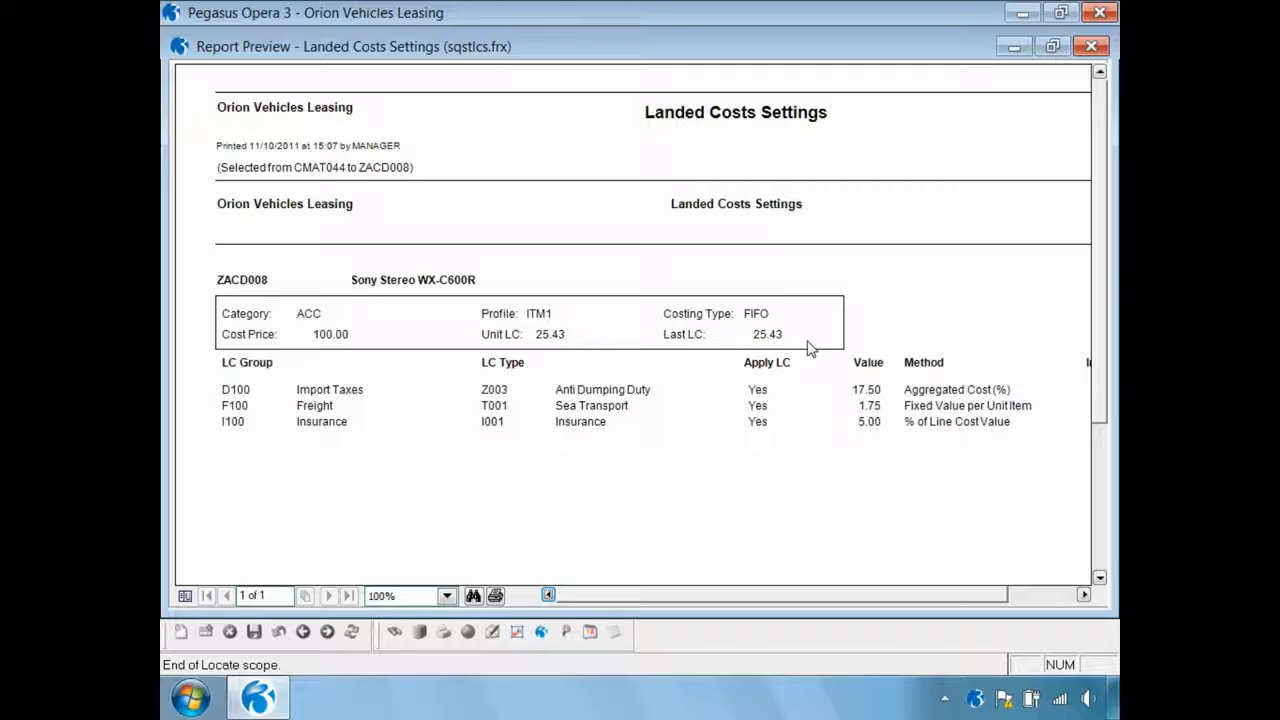
{"action": "left_click", "coordinate": [1091, 46]}
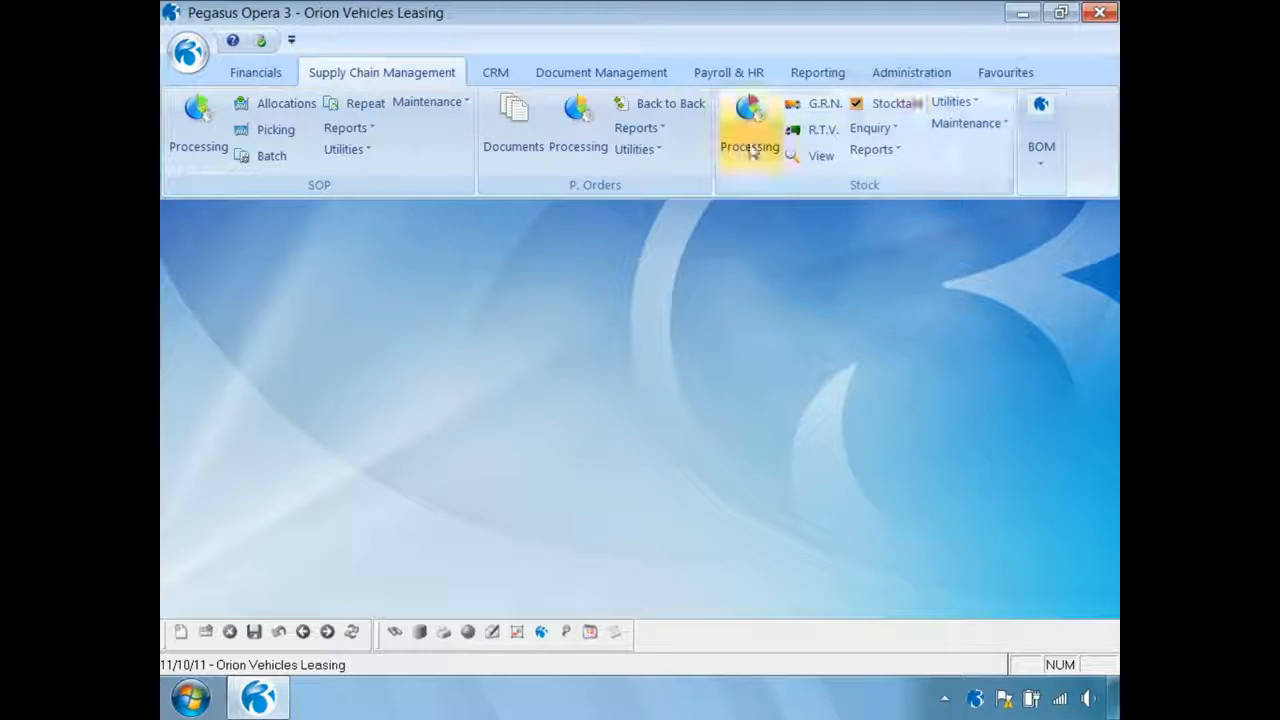
{"action": "left_click", "coordinate": [746, 140]}
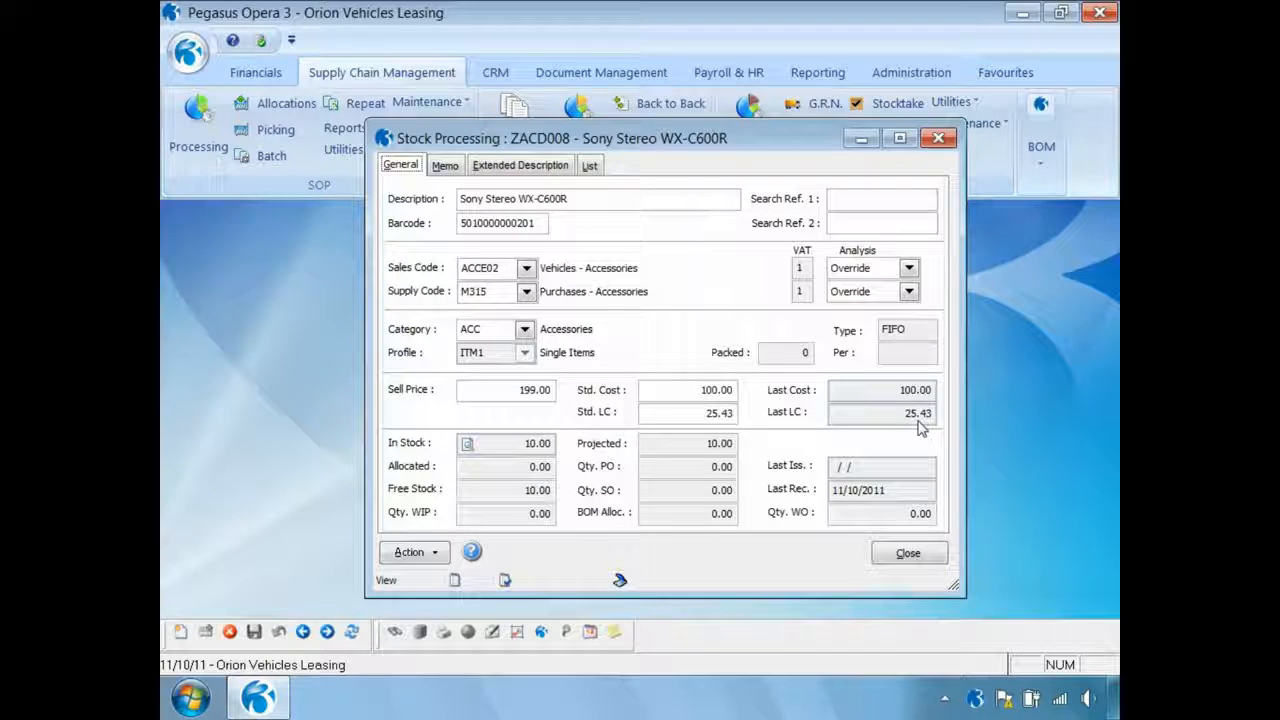
{"action": "left_click", "coordinate": [900, 554]}
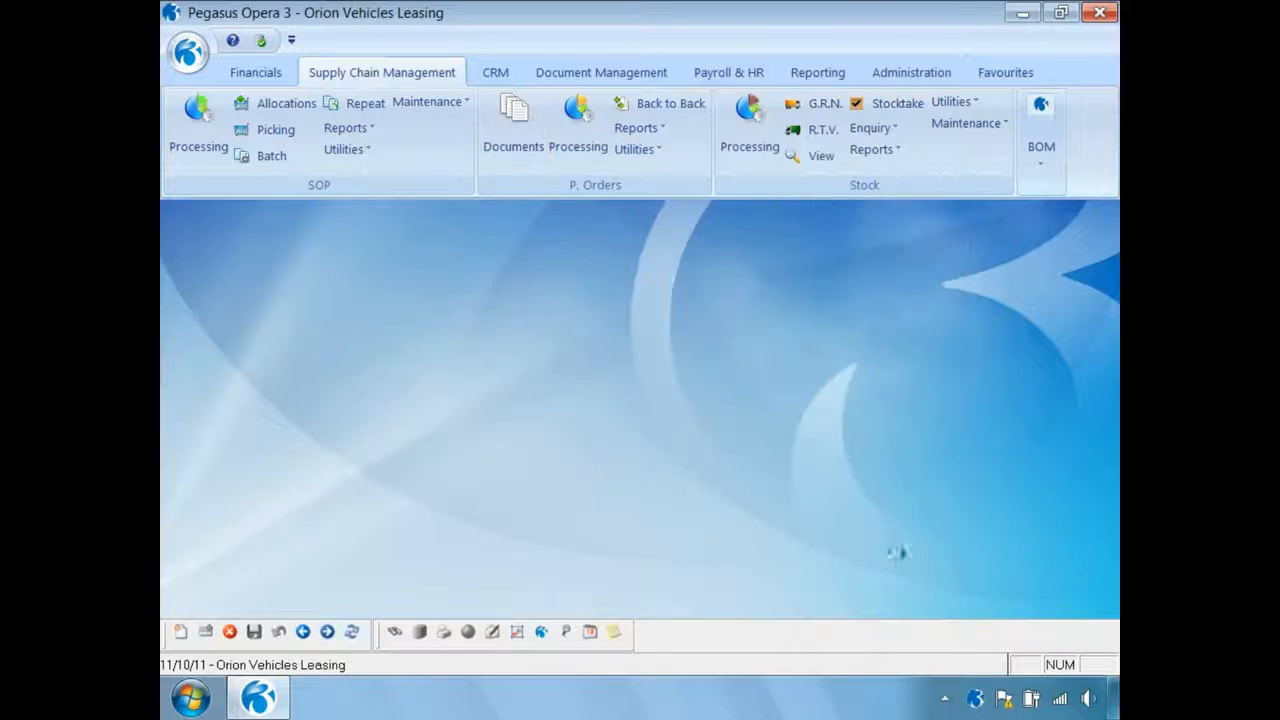
Open the Stock View and set the start of its date range to 11/10/2011
{"action": "left_click", "coordinate": [820, 156]}
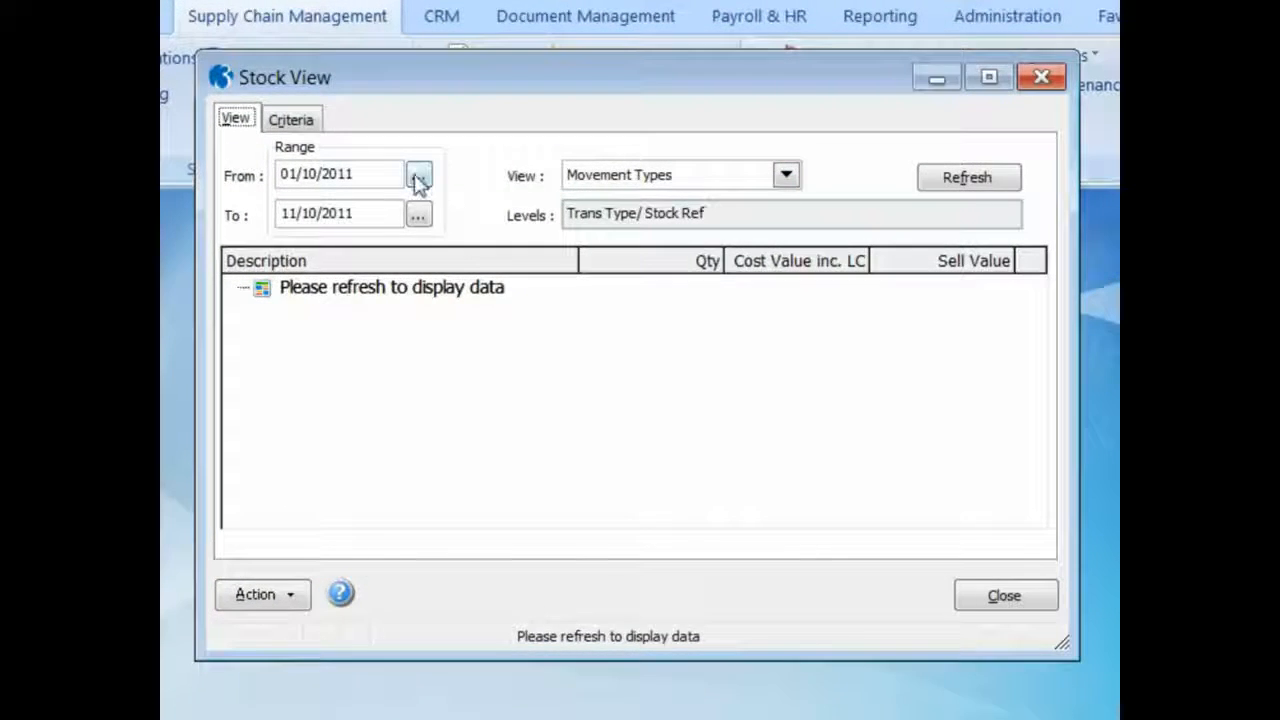
{"action": "left_click", "coordinate": [460, 186]}
{"action": "left_click", "coordinate": [493, 510]}
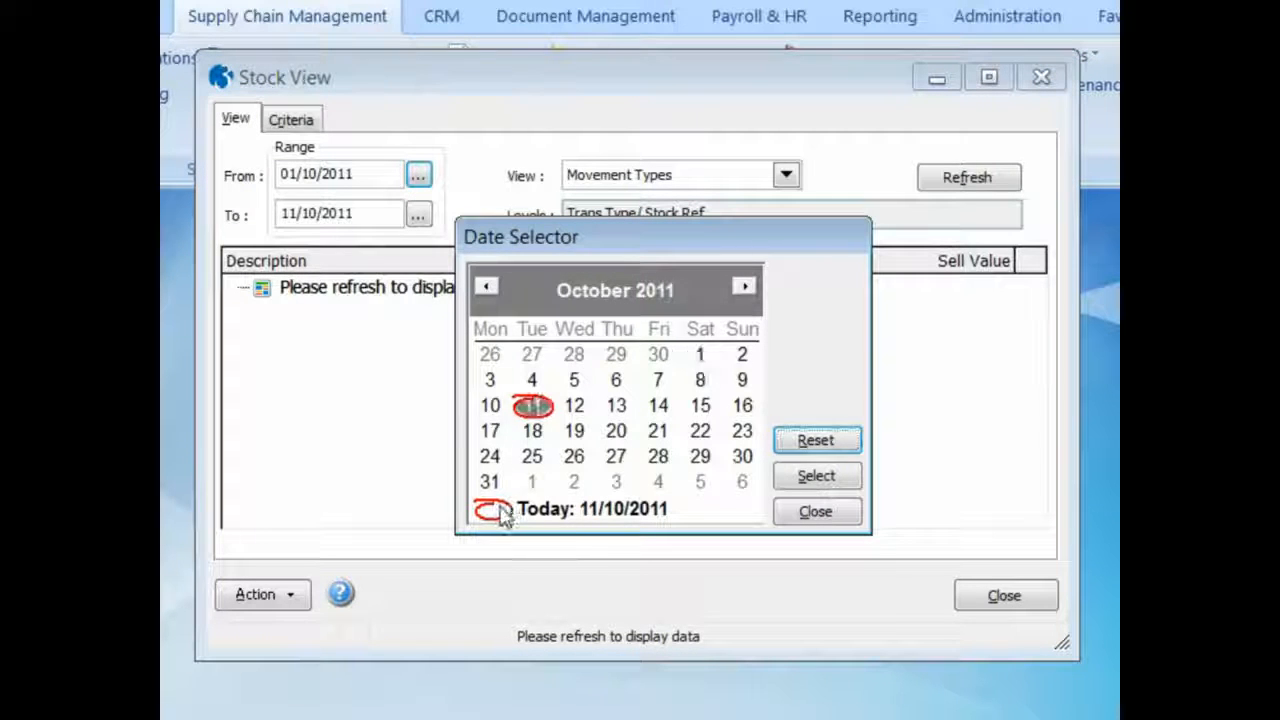
{"action": "left_click", "coordinate": [812, 478]}
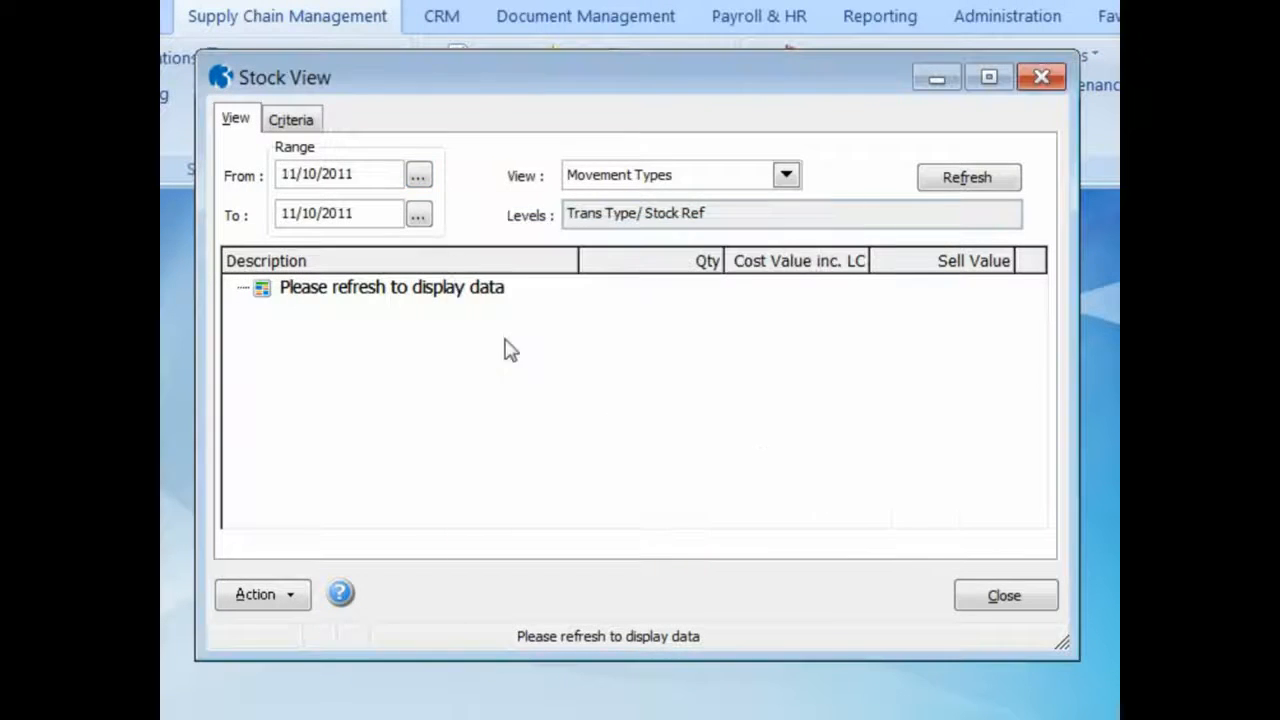
Include Receipt transactions in the Stock View criteria and refresh the Movement Types data
{"action": "left_click", "coordinate": [288, 120]}
{"action": "left_click", "coordinate": [344, 518]}
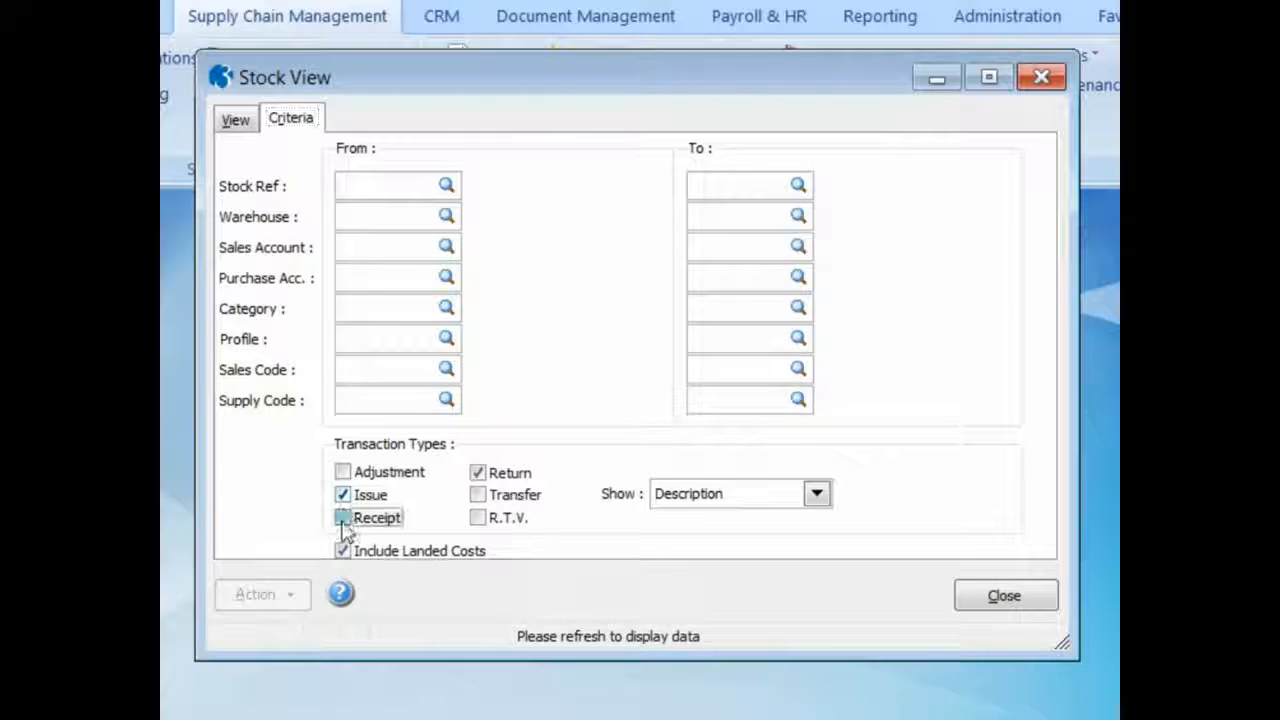
{"action": "left_click", "coordinate": [236, 120]}
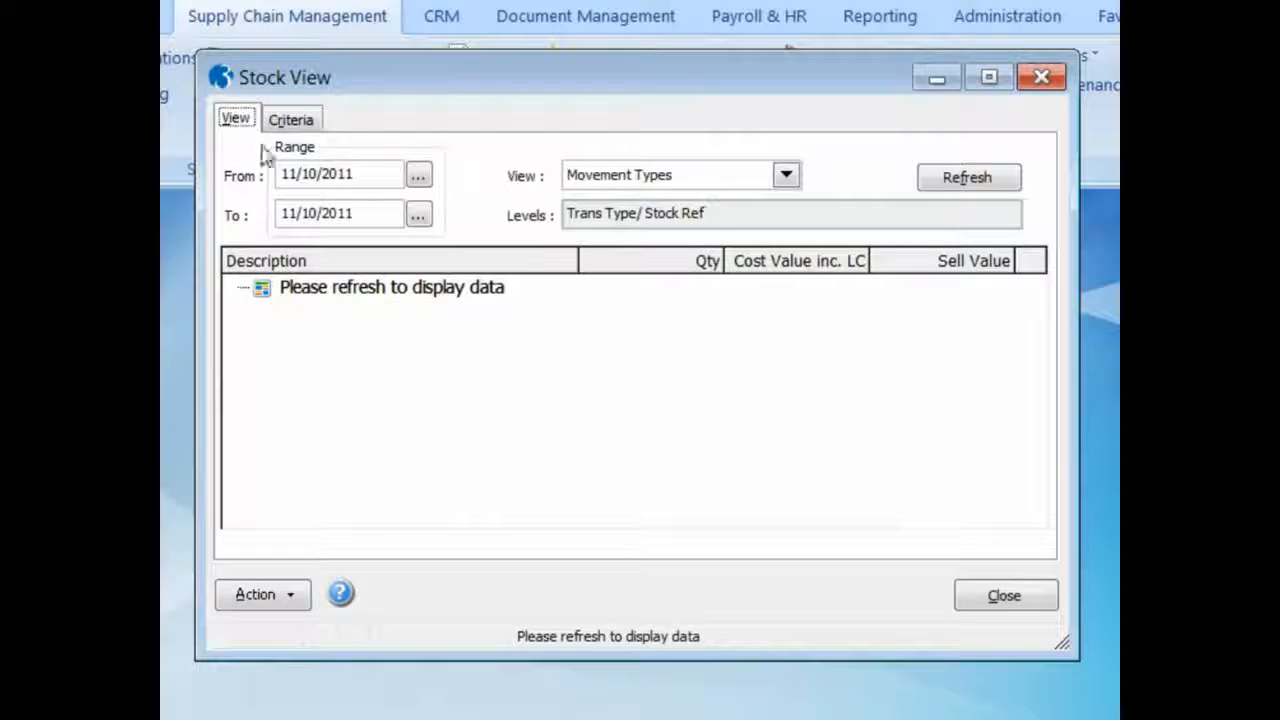
{"action": "left_click", "coordinate": [940, 182]}
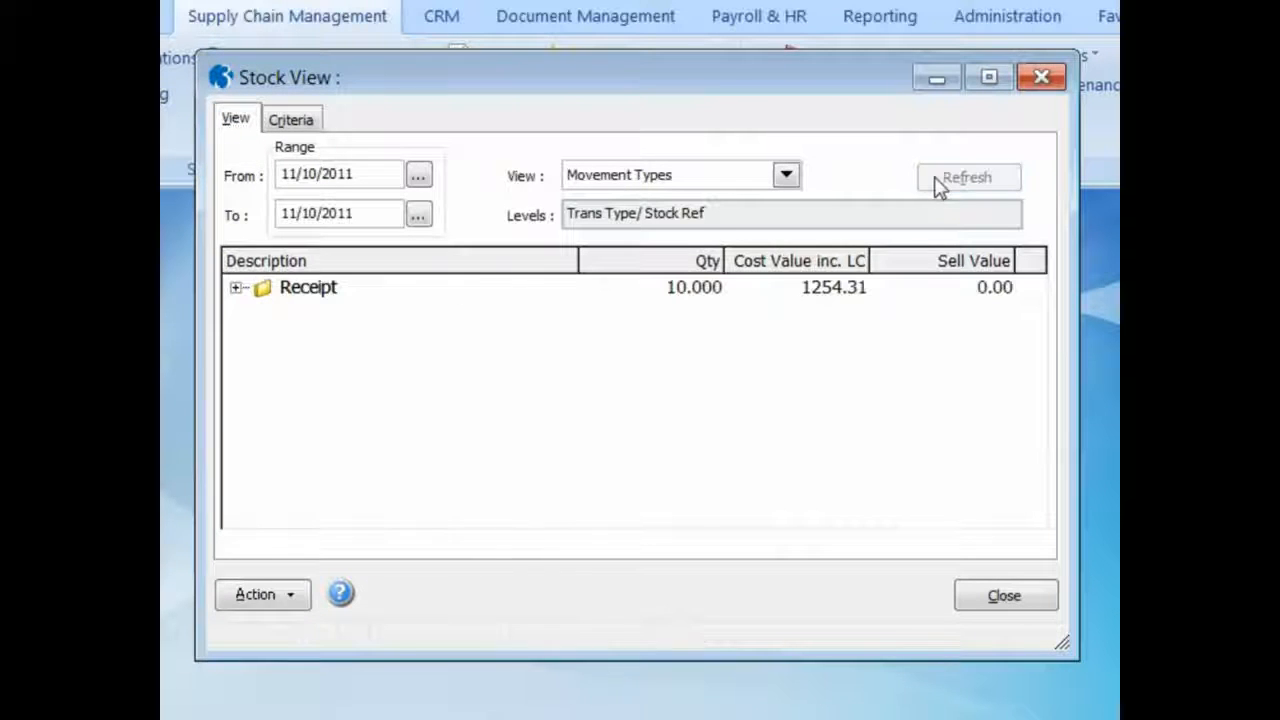
Expand the Receipt movements, examine the Sony Stereo WX-C600R transactions, and close the Stock View
{"action": "left_click", "coordinate": [236, 287]}
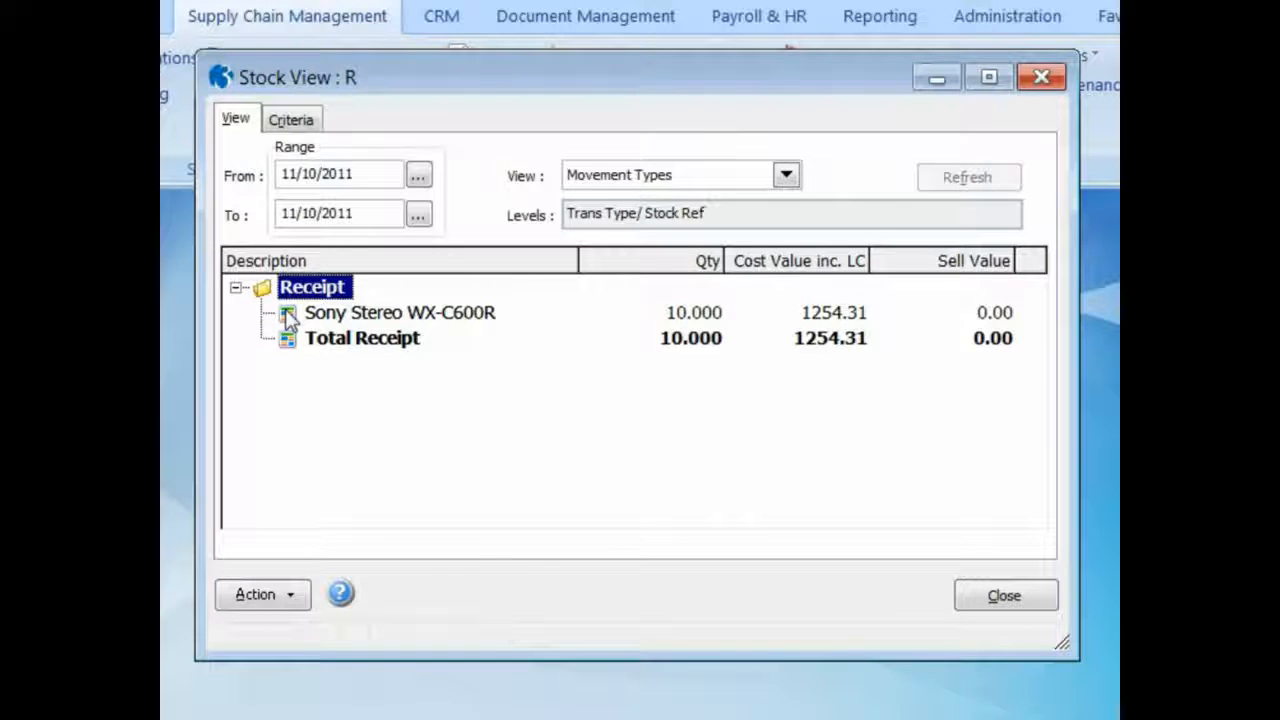
{"action": "double_click", "coordinate": [289, 314]}
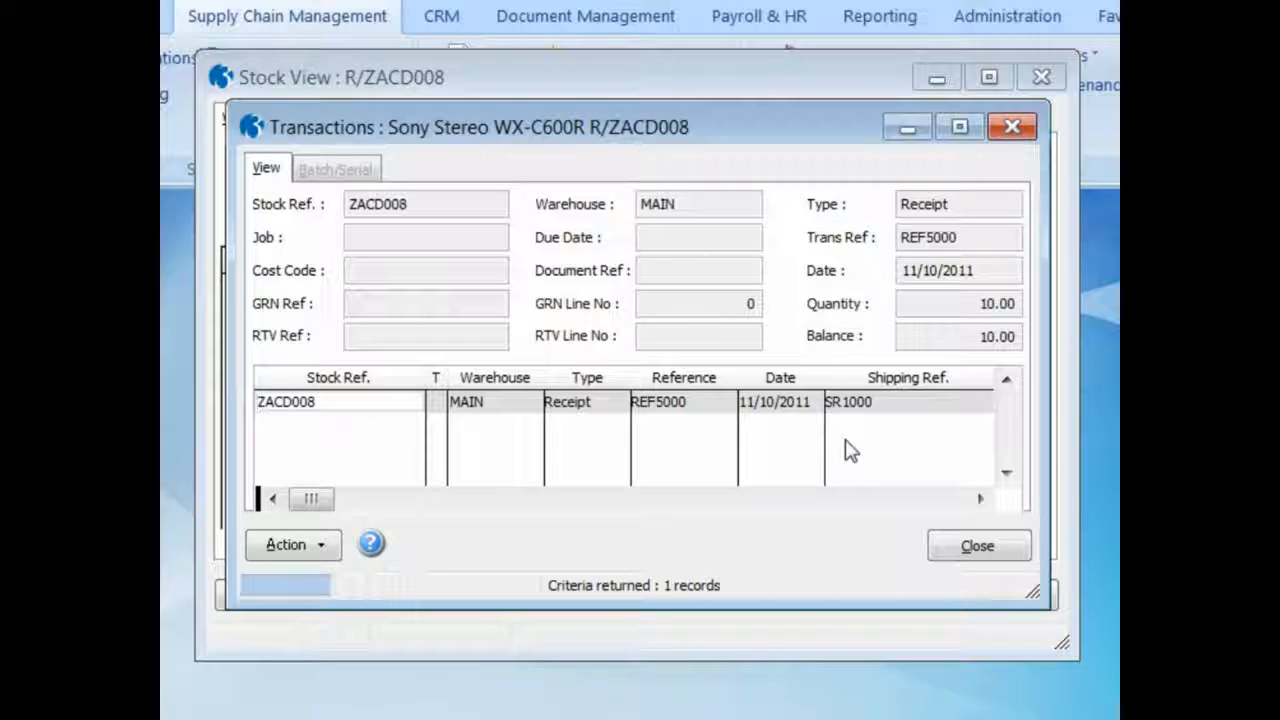
{"action": "left_click", "coordinate": [984, 546]}
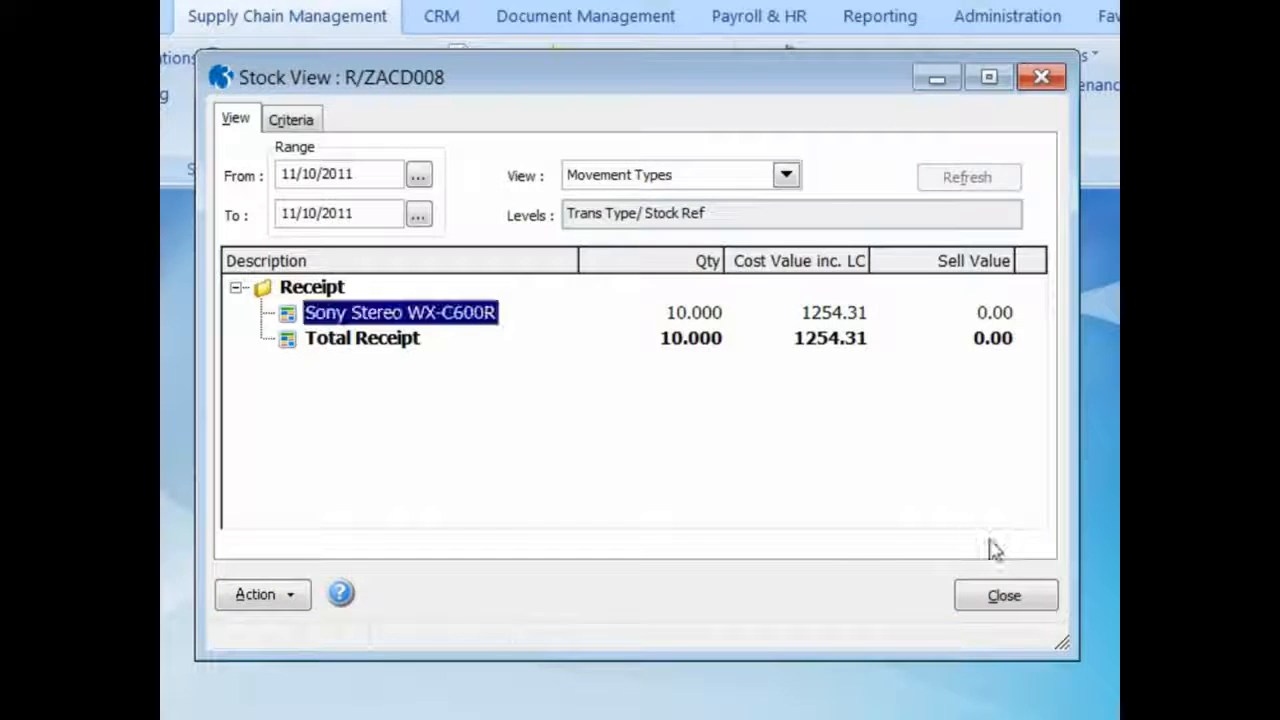
{"action": "left_click", "coordinate": [1002, 594]}
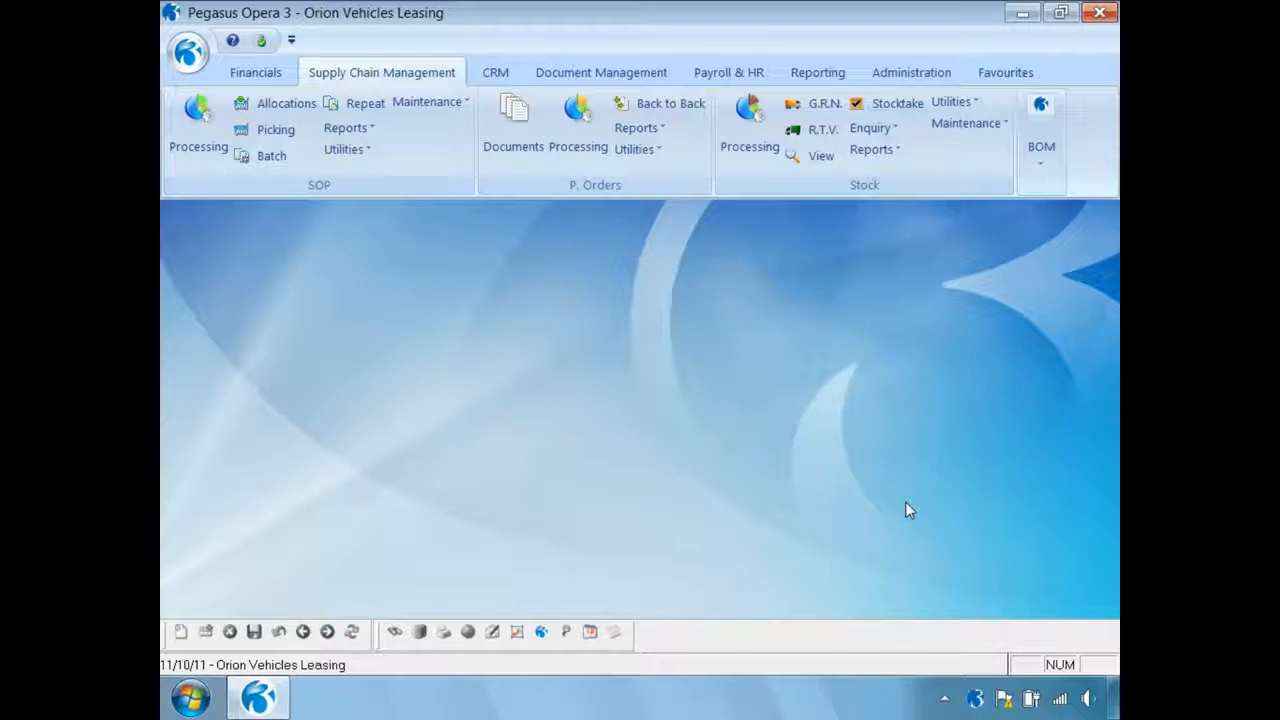
Start a new sales invoice for Adams Light Engineering Ltd in SOP Processing
{"action": "left_click", "coordinate": [197, 127]}
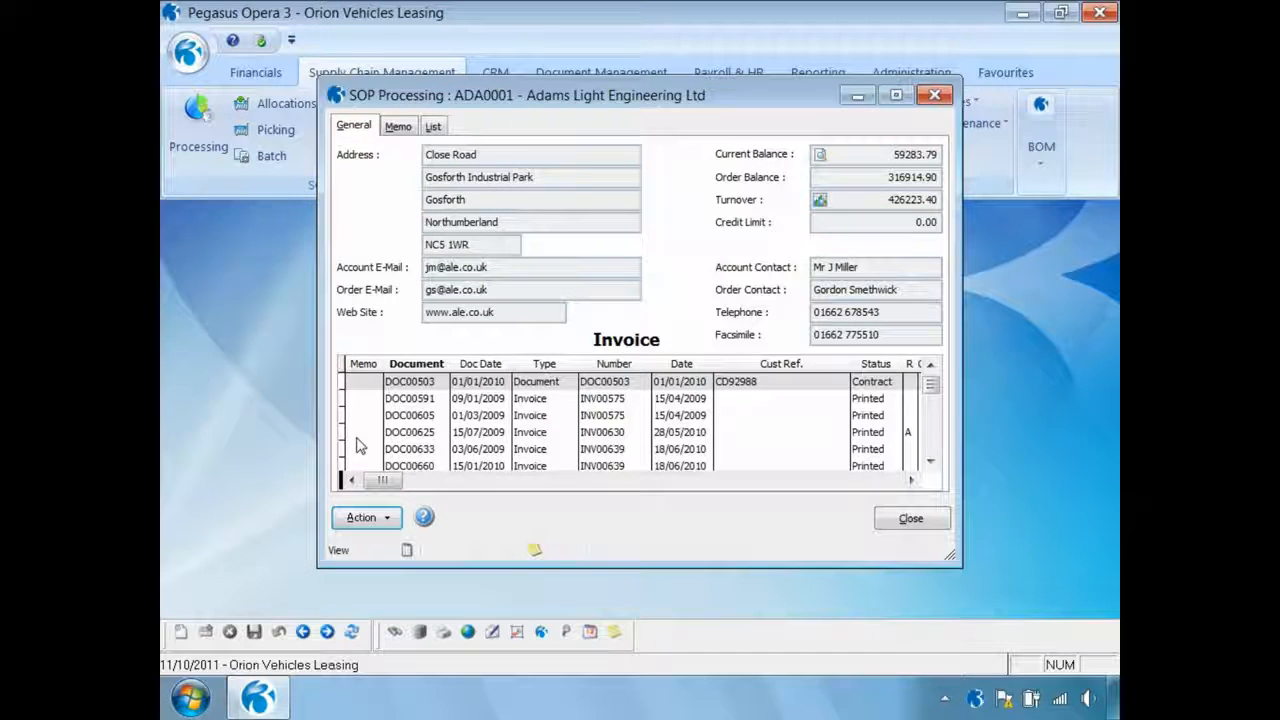
{"action": "left_click", "coordinate": [366, 517]}
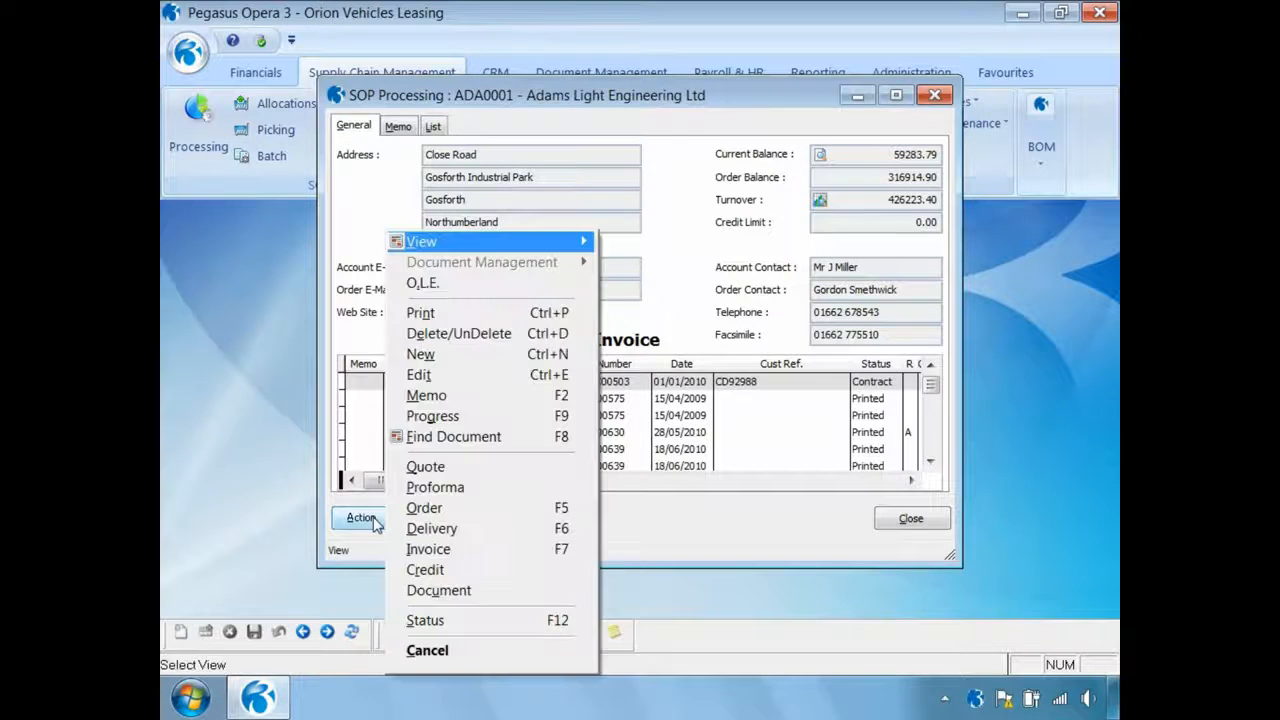
{"action": "left_click", "coordinate": [447, 358]}
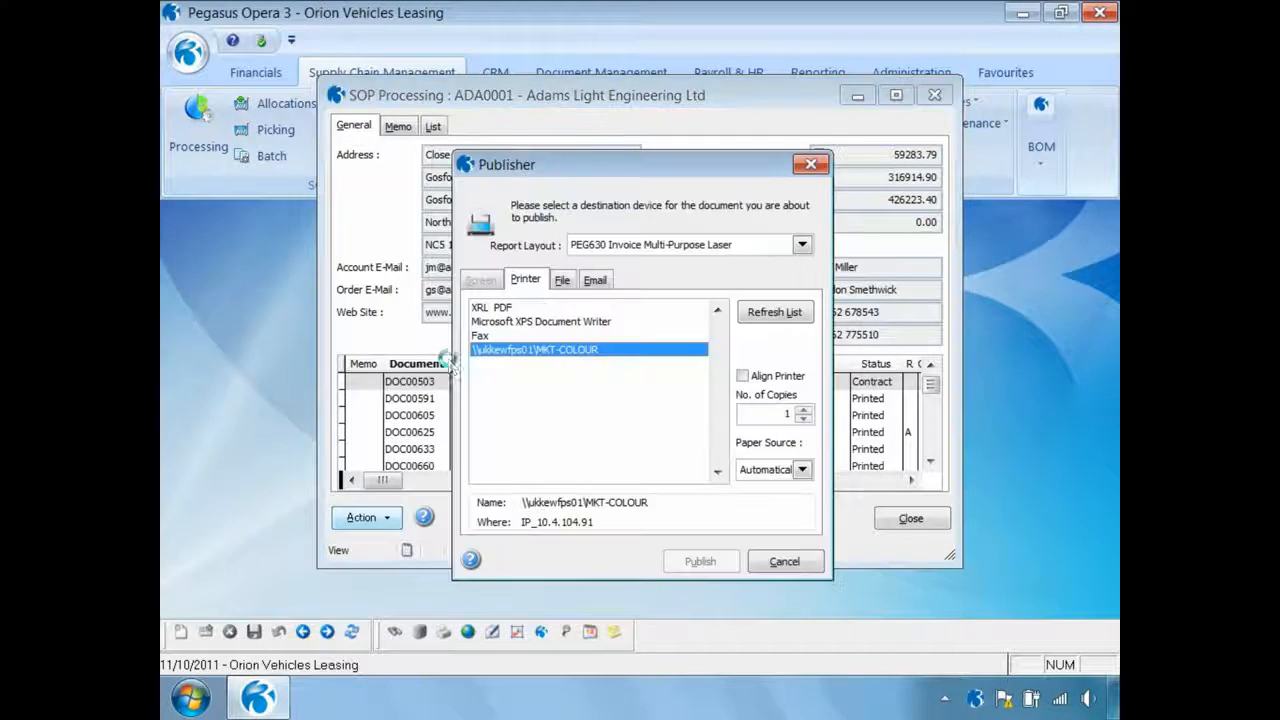
Set the invoice to publish to a Print Spooler PDF file named 1, with the description INVOI
{"action": "left_click", "coordinate": [562, 280]}
{"action": "left_click", "coordinate": [551, 369]}
{"action": "type", "text": "1"}
{"action": "key", "text": "Tab"}
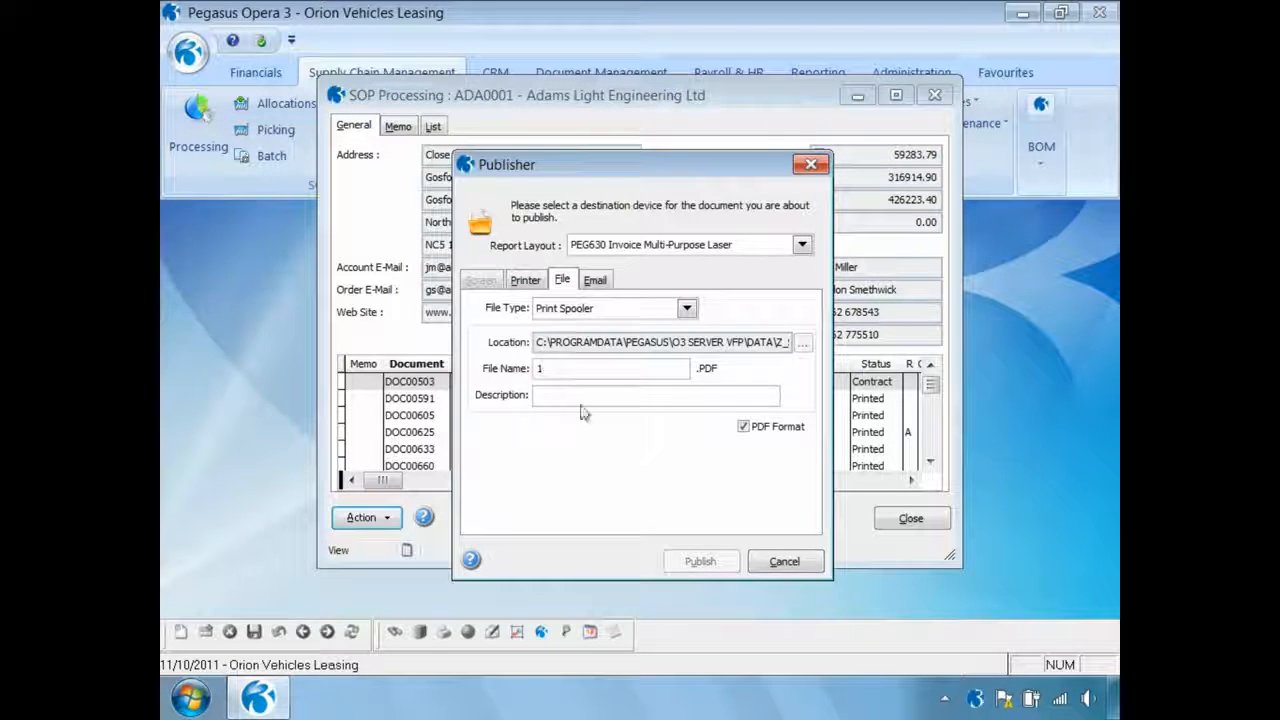
{"action": "type", "text": "INVOICE"}
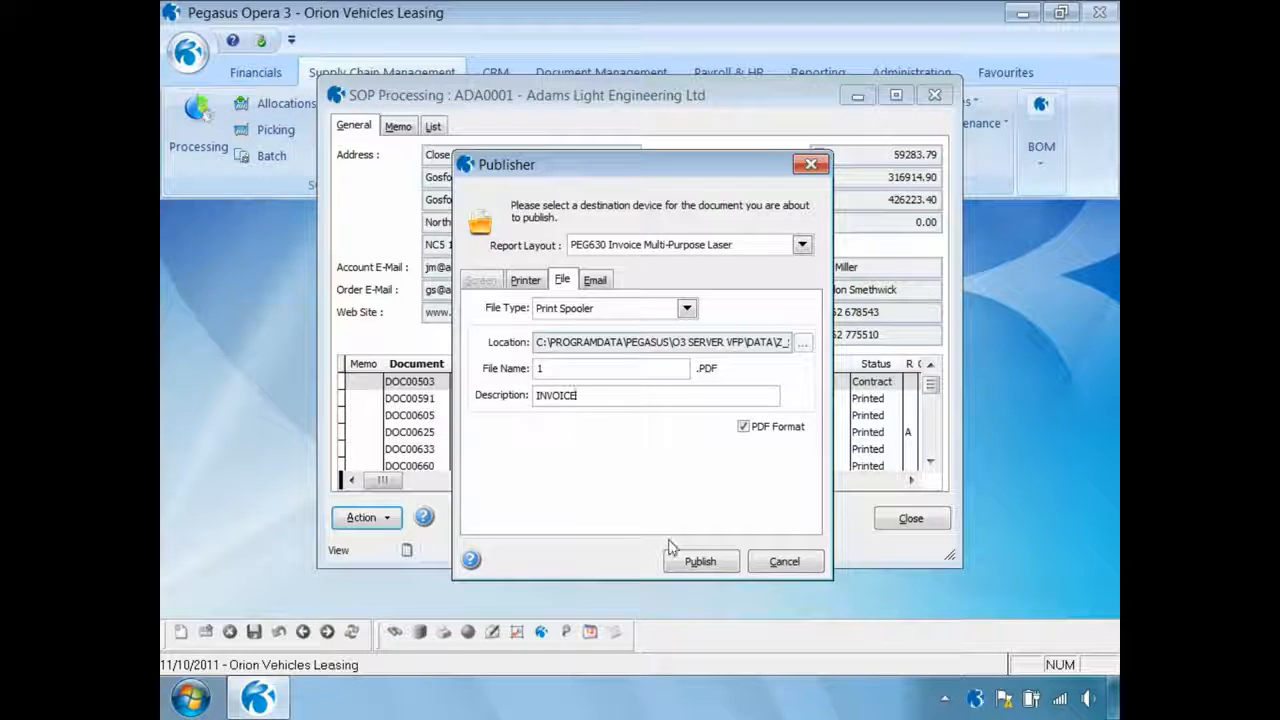
{"action": "left_click", "coordinate": [698, 561]}
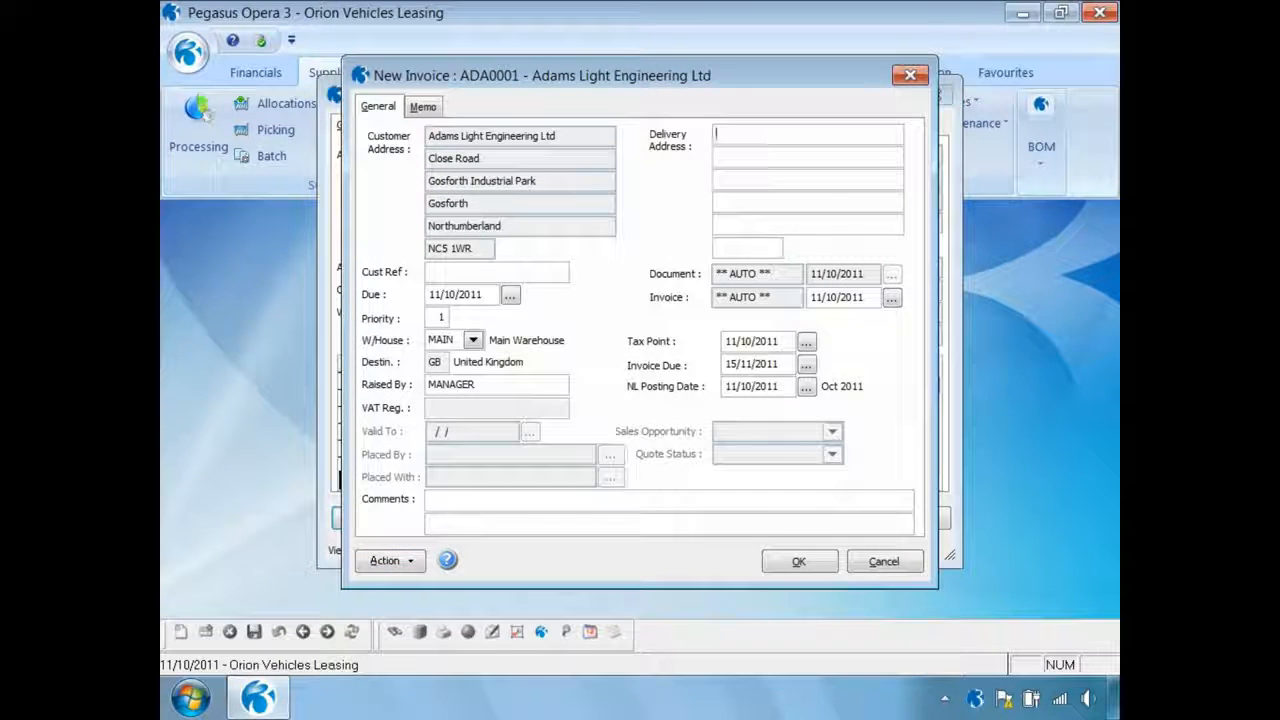
Accept the invoice header and enter stock item ZACD008, Sony Stereo WX-C600R, with quantity 1.00 at 199.00
{"action": "left_click", "coordinate": [805, 562]}
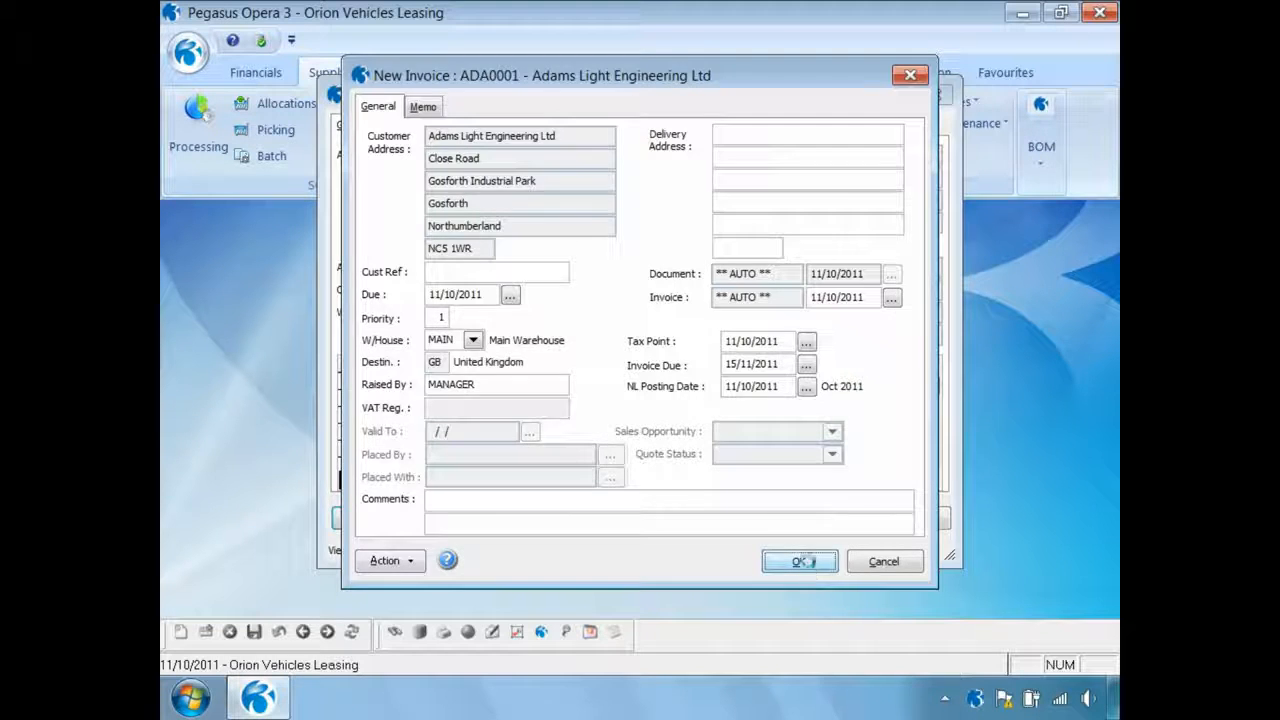
{"action": "type", "text": "ZACD"}
{"action": "key", "text": "Return"}
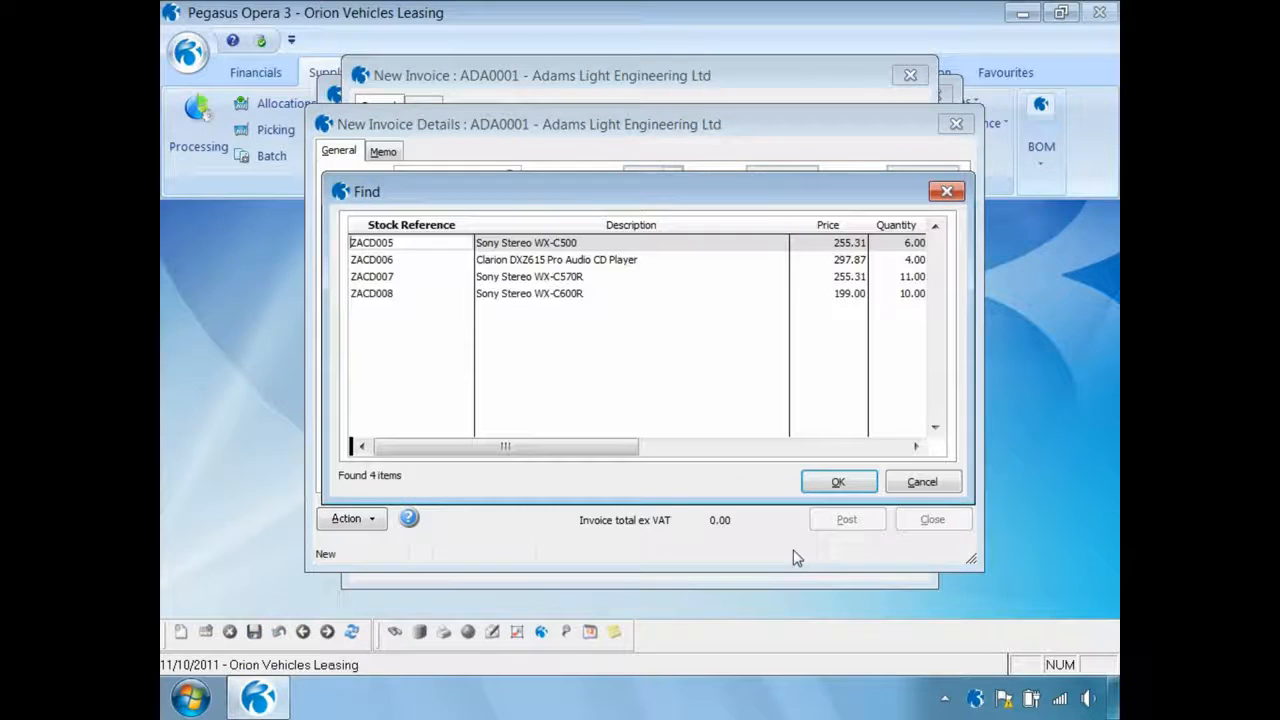
{"action": "left_click", "coordinate": [391, 297]}
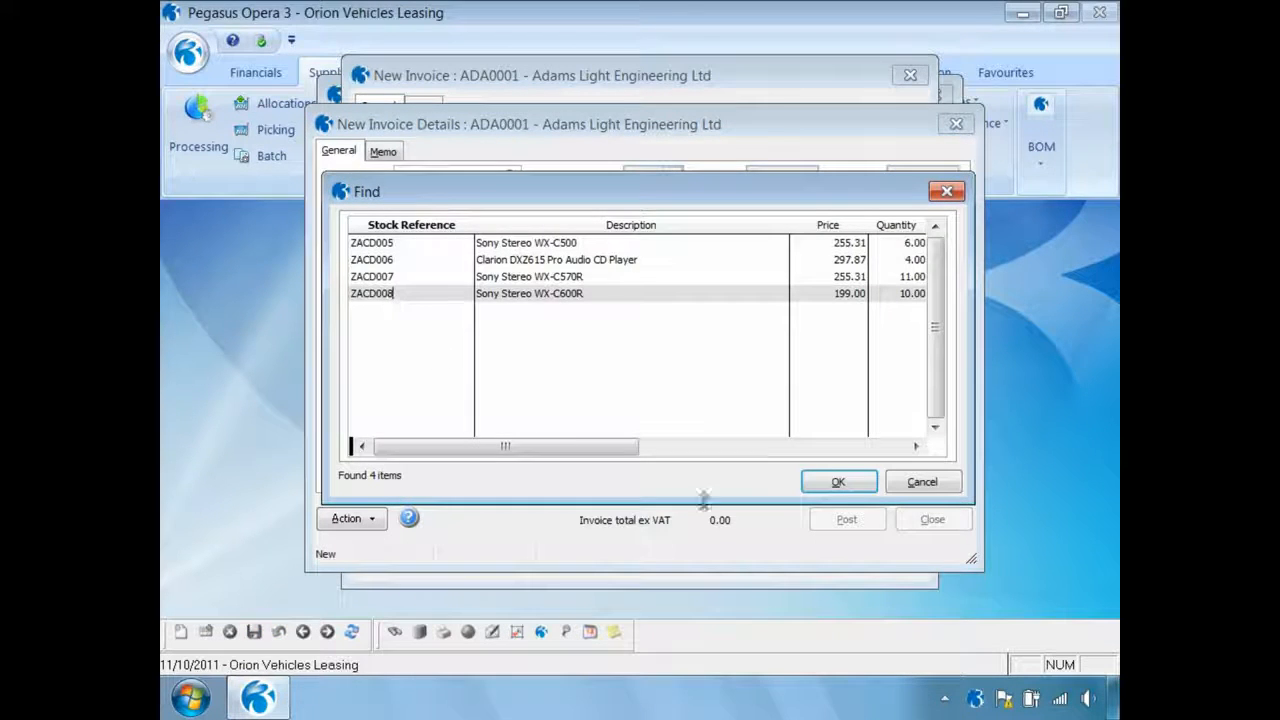
{"action": "left_click", "coordinate": [837, 481]}
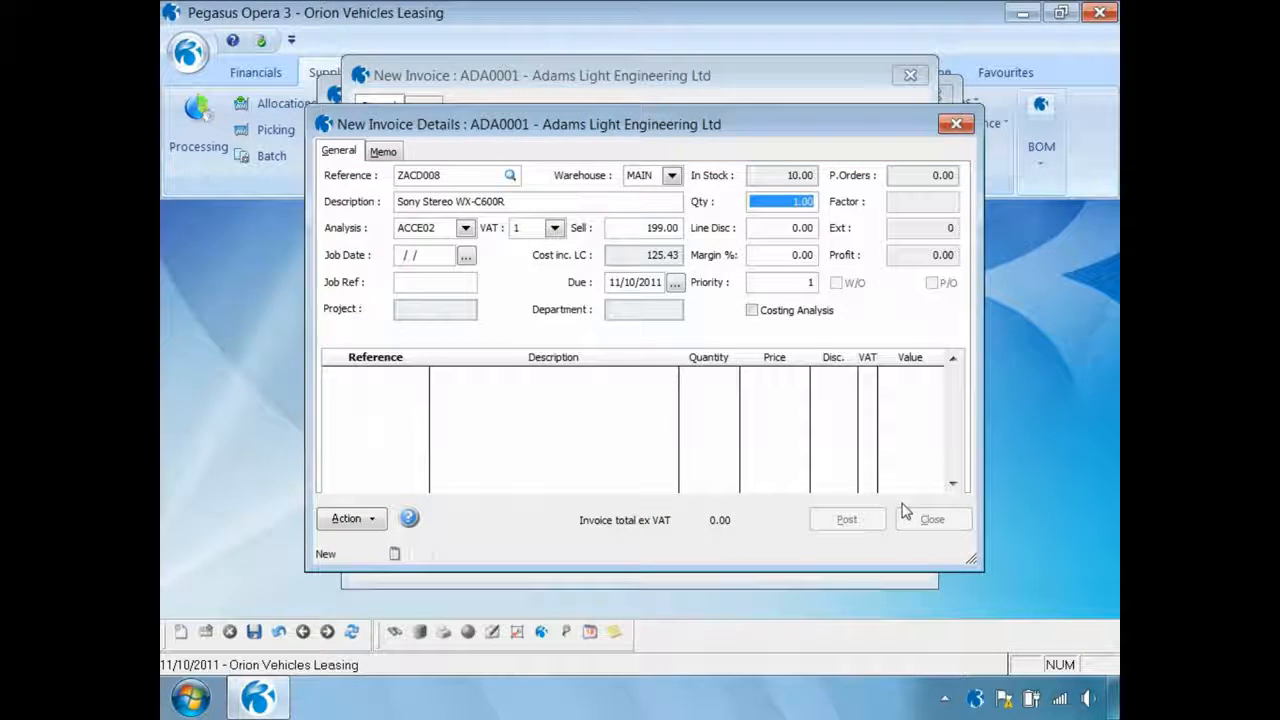
{"action": "key", "text": "Tab"}
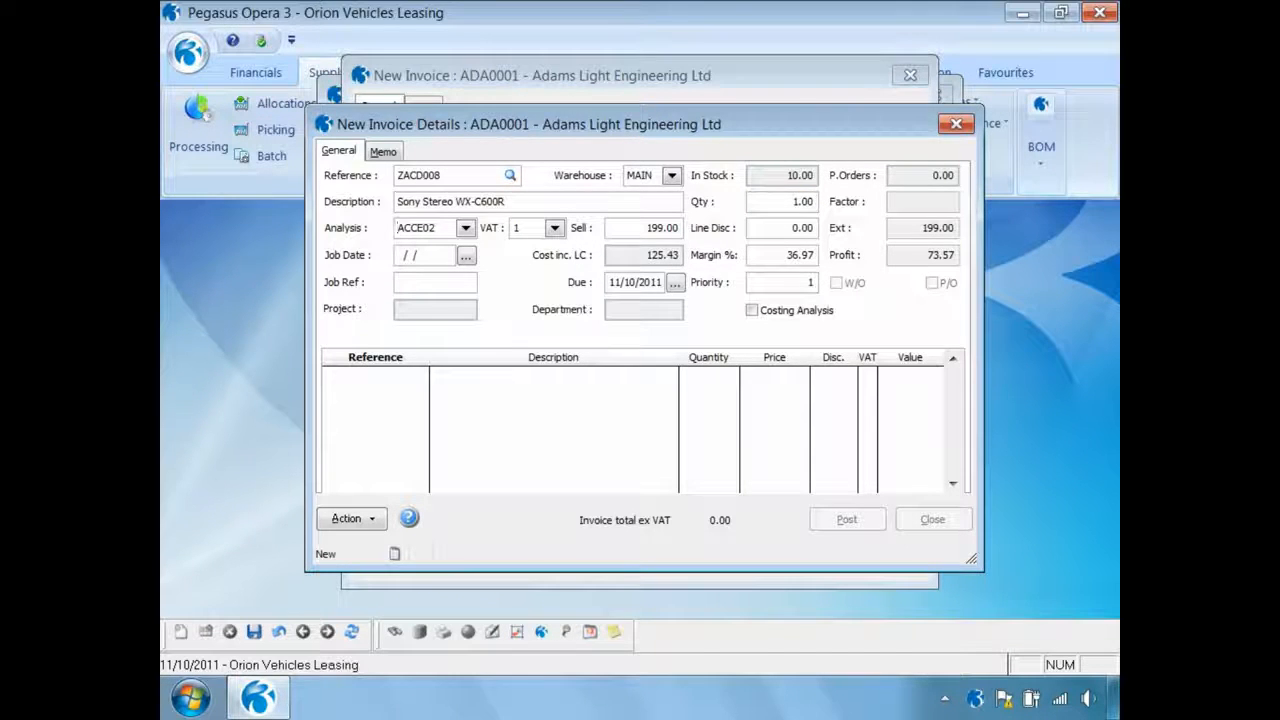
{"action": "key", "text": "Tab"}
{"action": "key", "text": "Tab"}
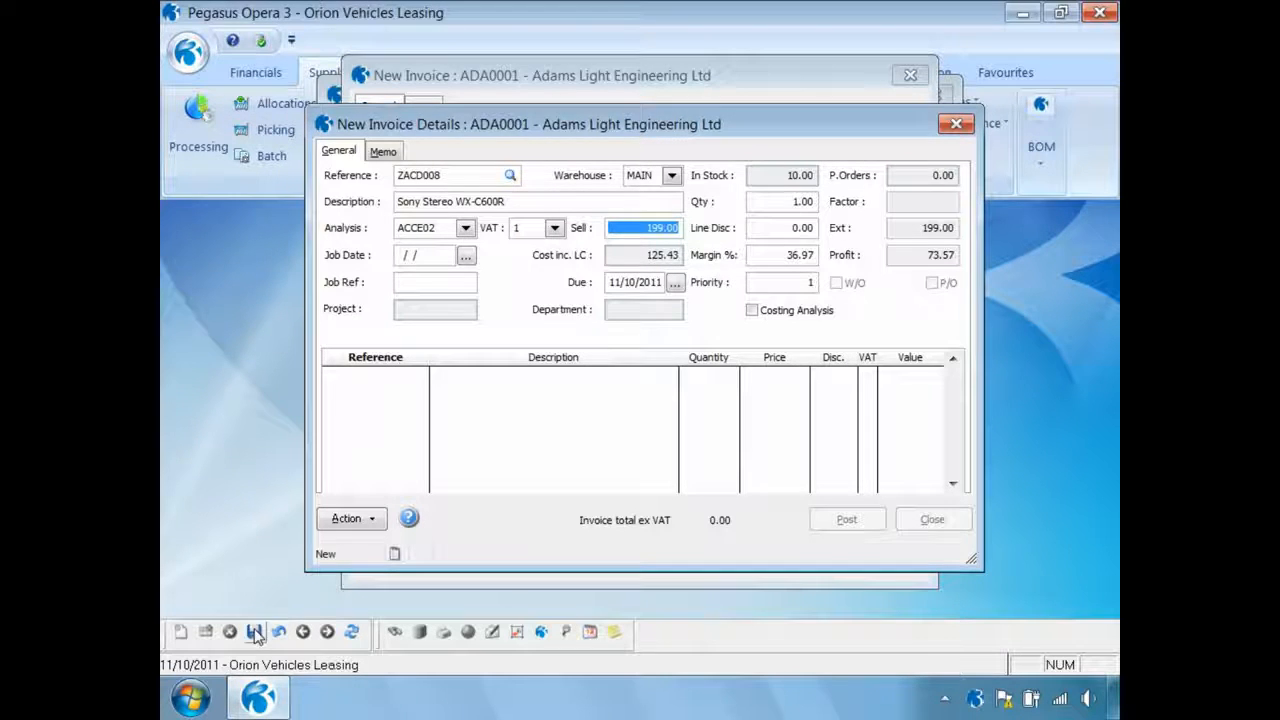
Save the ZACD008 line and post the invoice, updating the document value and declining document capture
{"action": "left_click", "coordinate": [254, 632]}
{"action": "left_click", "coordinate": [830, 522]}
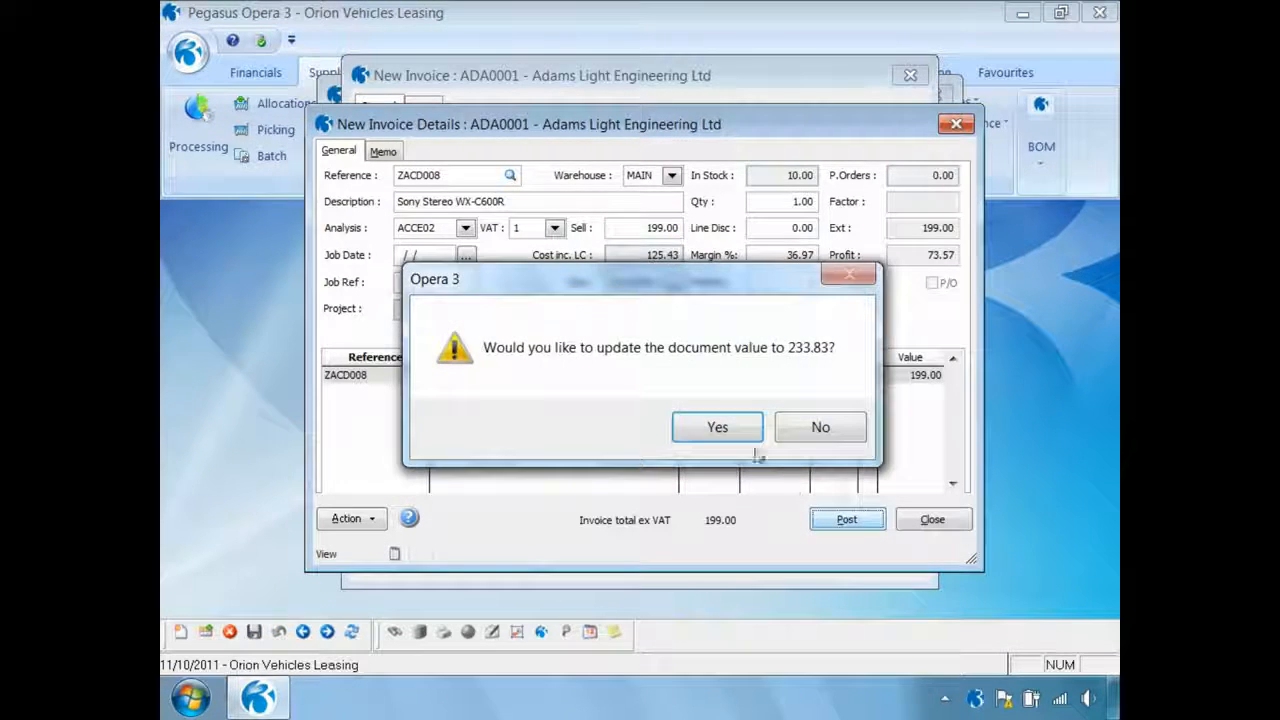
{"action": "left_click", "coordinate": [718, 428]}
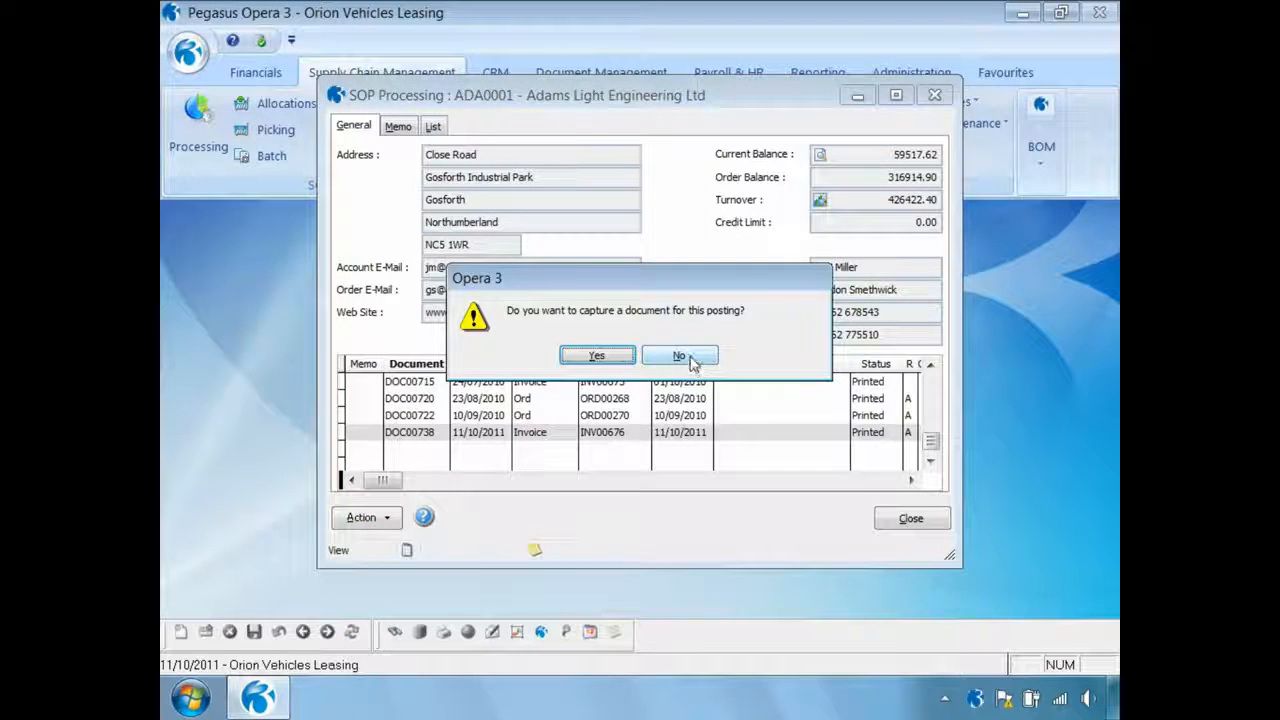
{"action": "left_click", "coordinate": [687, 360]}
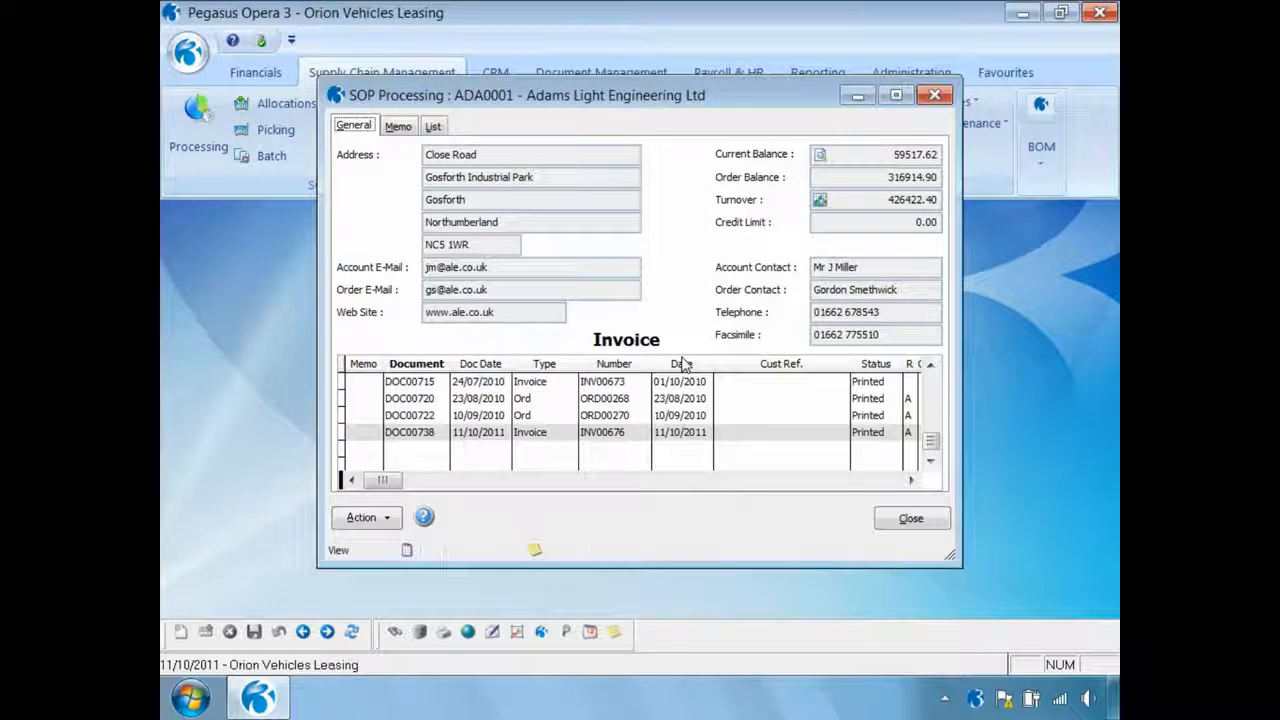
Review the totals of the new Adams Light Engineering Ltd invoice, including cost with landed costs and margin, and close SOP Processing
{"action": "left_click", "coordinate": [375, 518]}
{"action": "mouse_move", "coordinate": [418, 272]}
{"action": "mouse_move", "coordinate": [420, 244]}
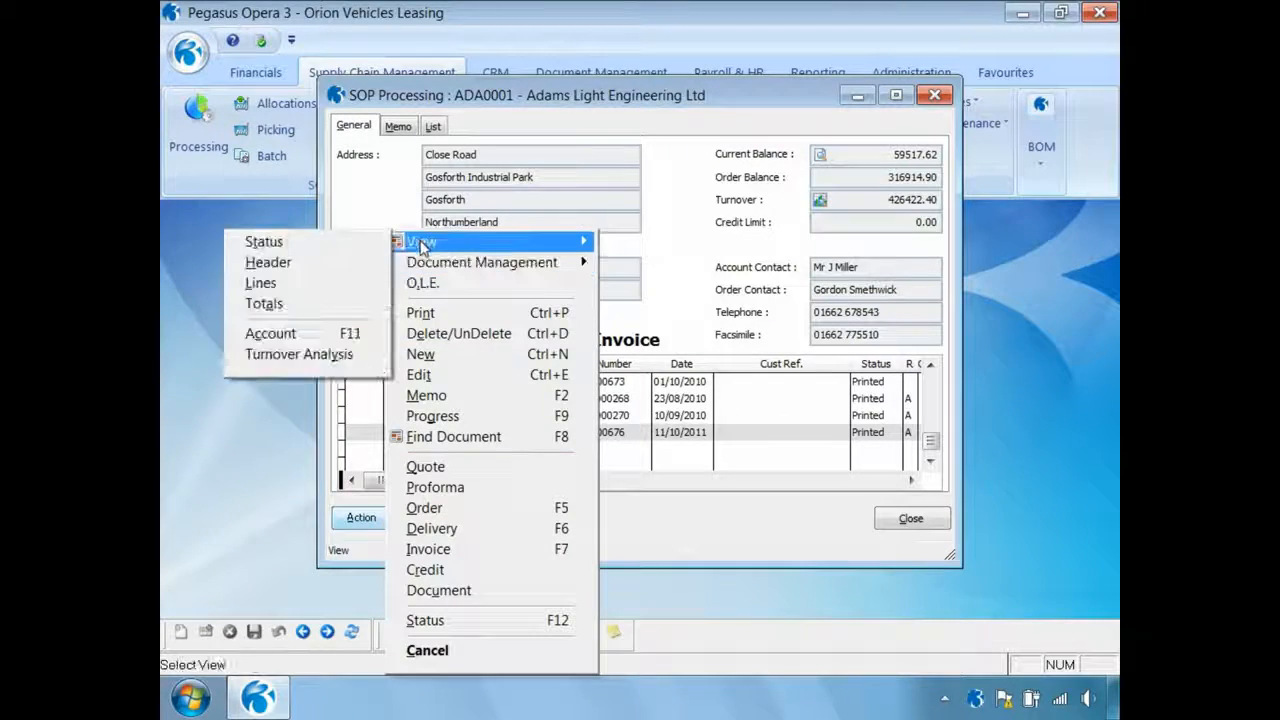
{"action": "left_click", "coordinate": [270, 312]}
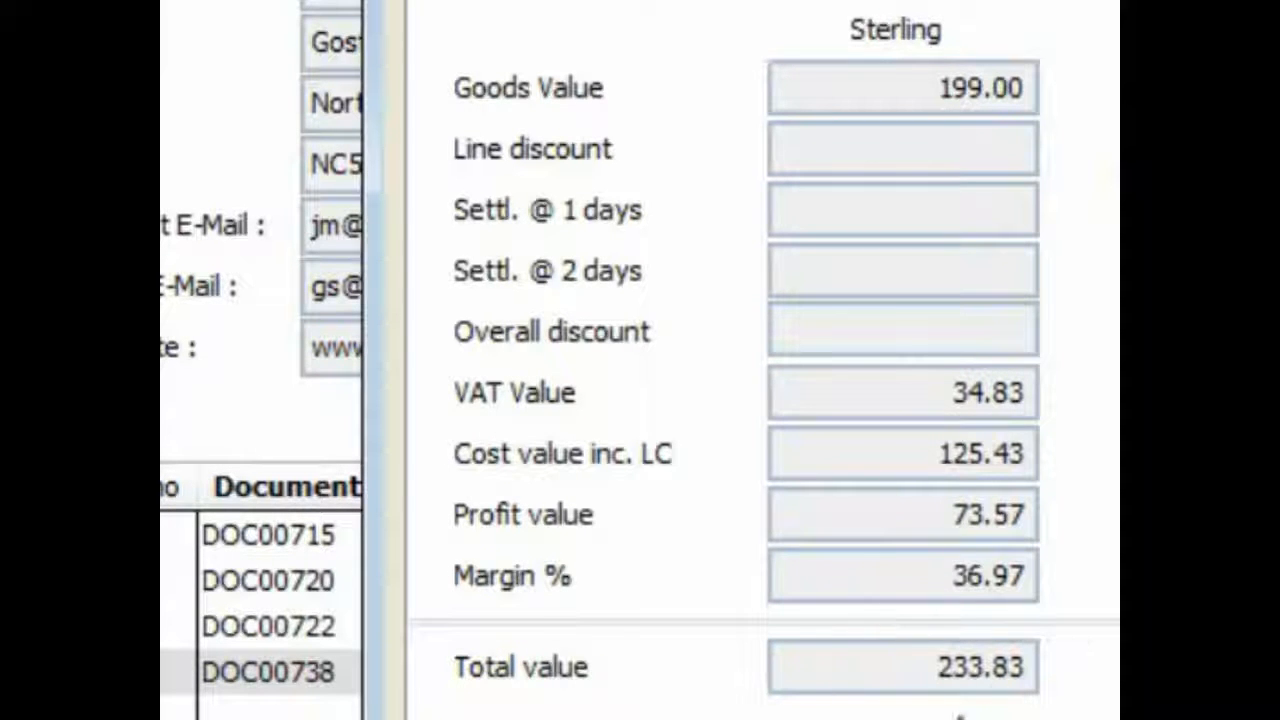
{"action": "left_click", "coordinate": [852, 496]}
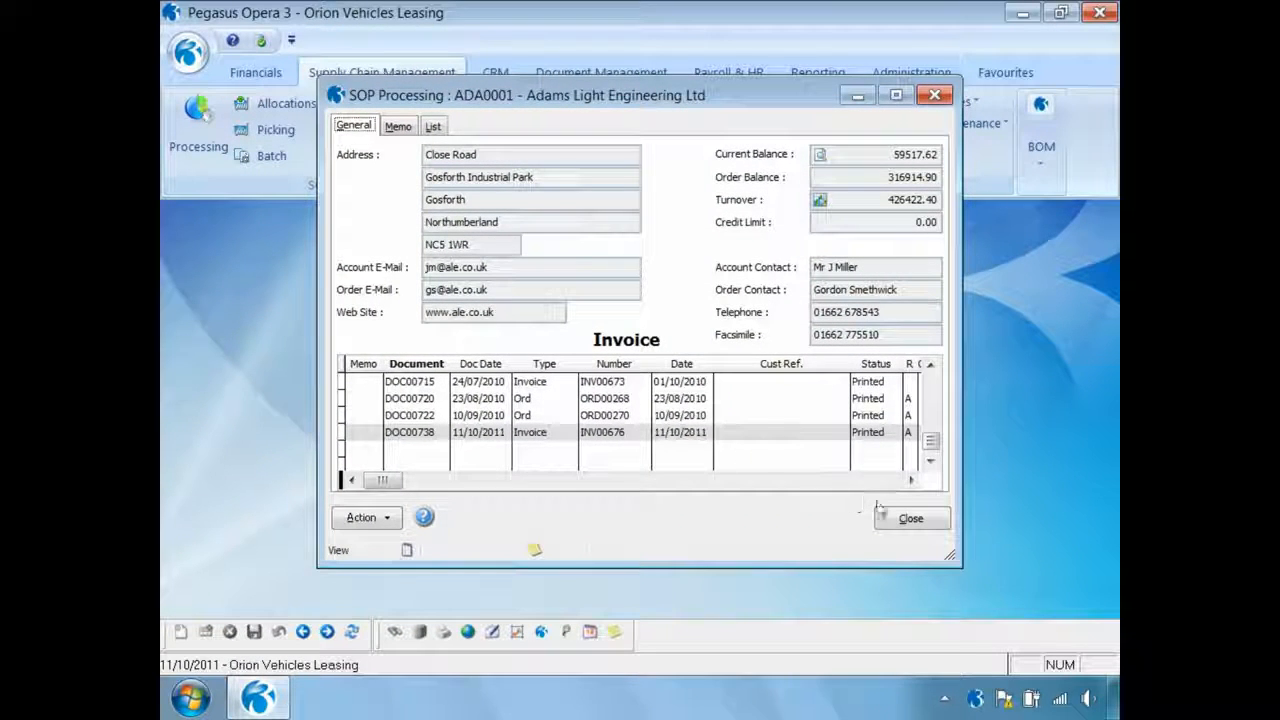
{"action": "left_click", "coordinate": [880, 512]}
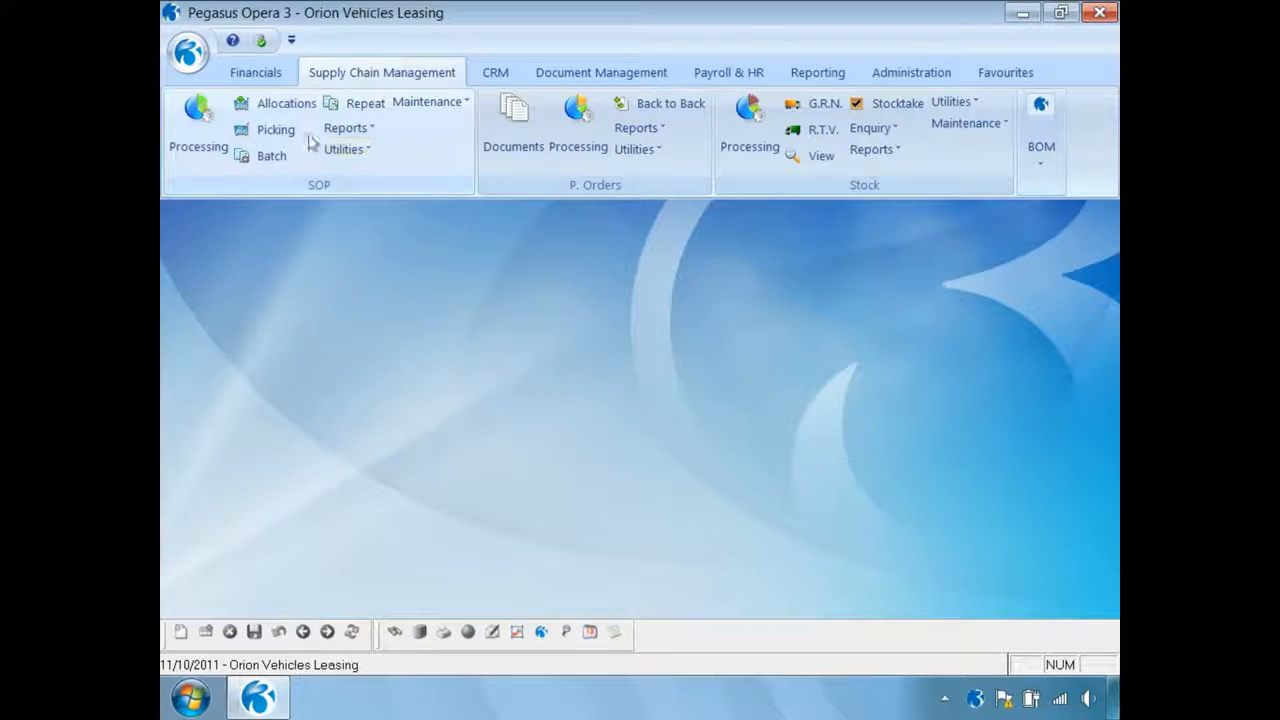
Open the Nominal View from Financials and limit it to period 10 of 2011
{"action": "left_click", "coordinate": [262, 74]}
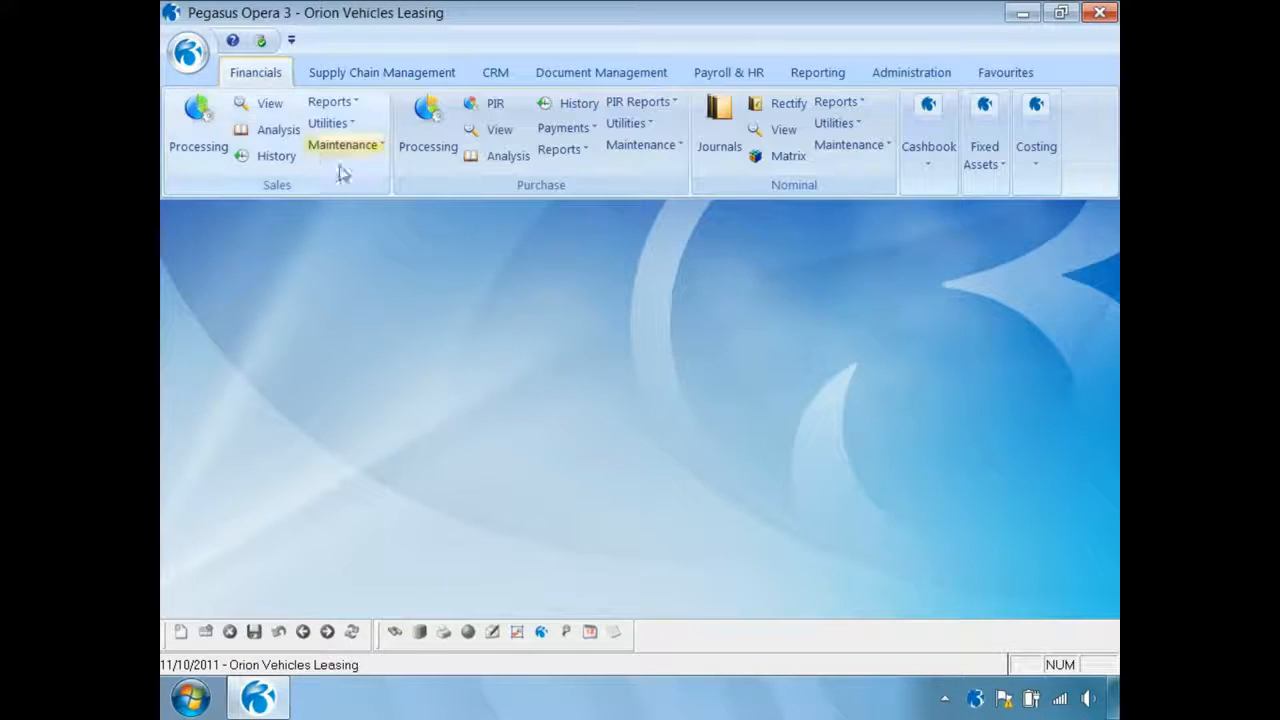
{"action": "left_click", "coordinate": [783, 131]}
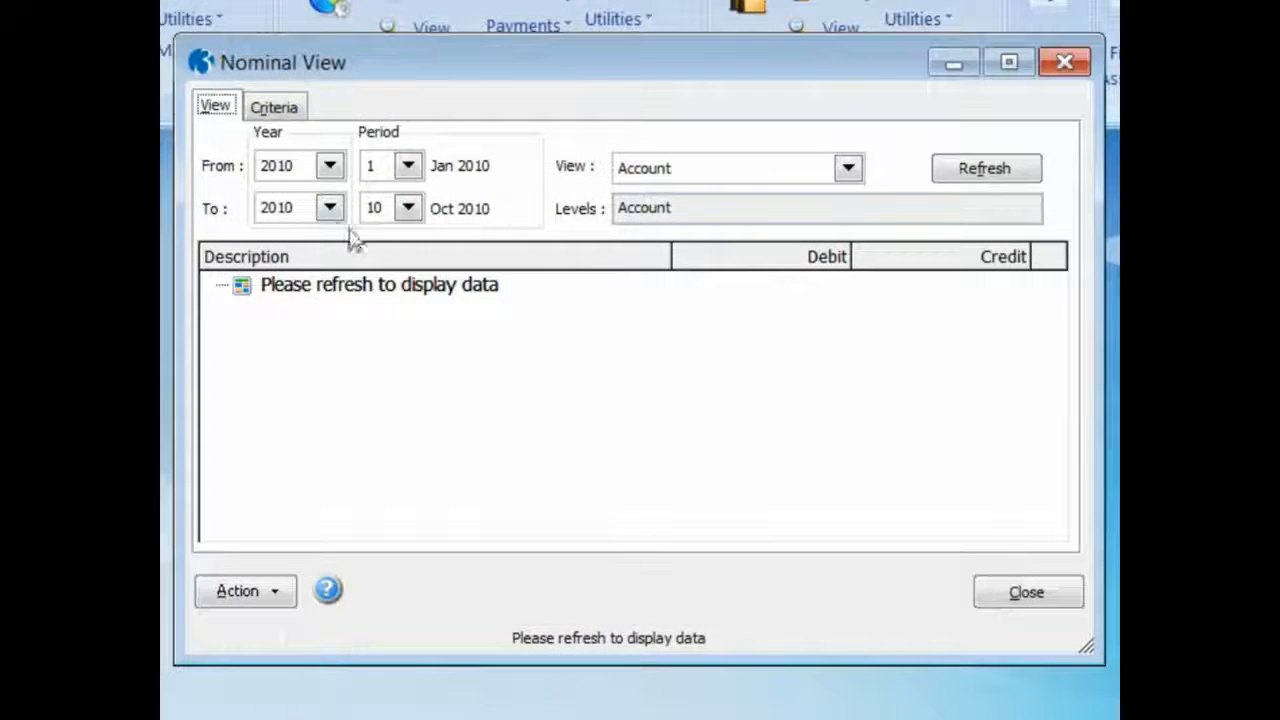
{"action": "left_click", "coordinate": [330, 209]}
{"action": "left_click", "coordinate": [315, 296]}
{"action": "left_click", "coordinate": [330, 166]}
{"action": "left_click", "coordinate": [310, 255]}
{"action": "left_click", "coordinate": [408, 166]}
{"action": "left_click", "coordinate": [410, 316]}
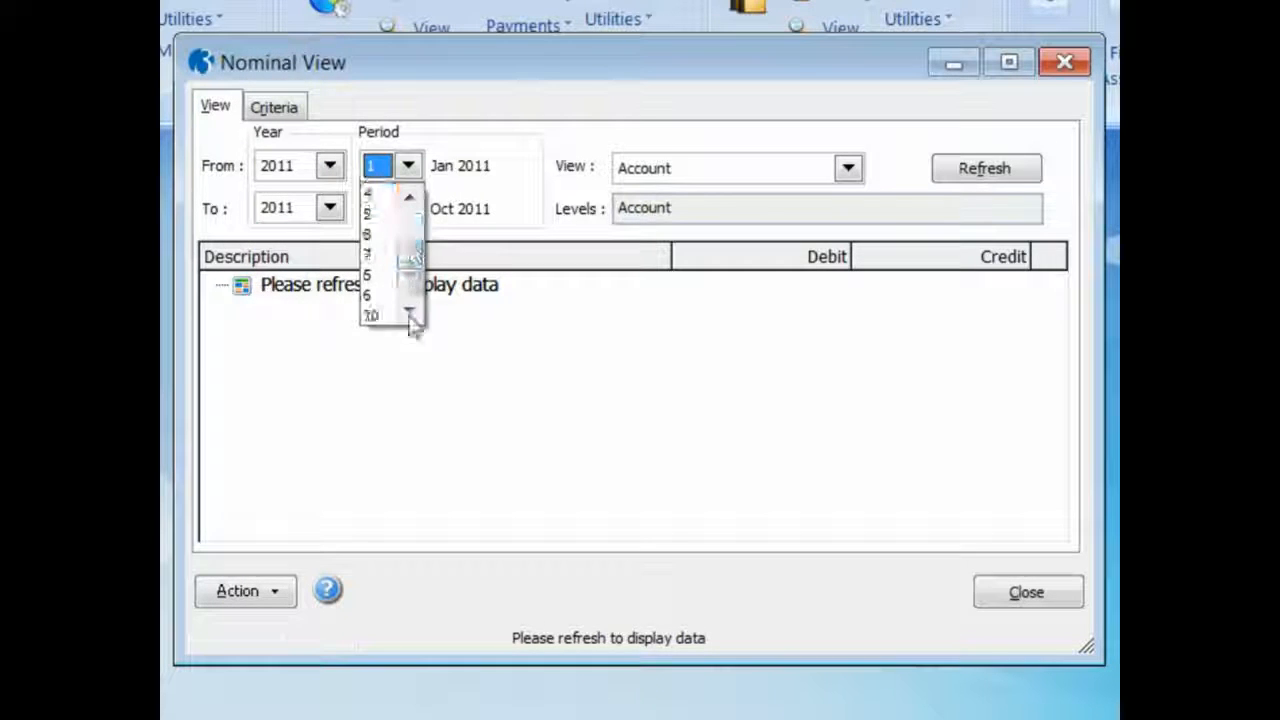
{"action": "left_click", "coordinate": [374, 318]}
Change the view to Nominal, by Type/Sub-Type/Account, and refresh the data
{"action": "left_click", "coordinate": [820, 168]}
{"action": "left_click", "coordinate": [808, 217]}
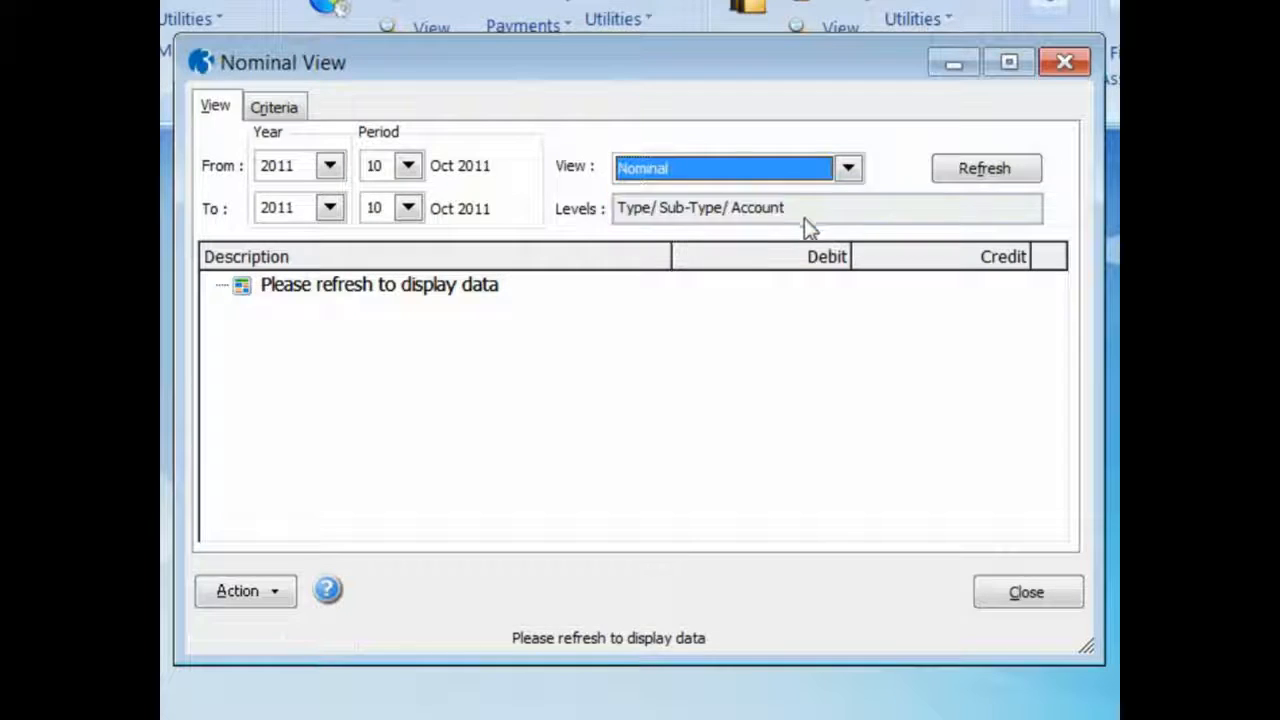
{"action": "left_click", "coordinate": [966, 170]}
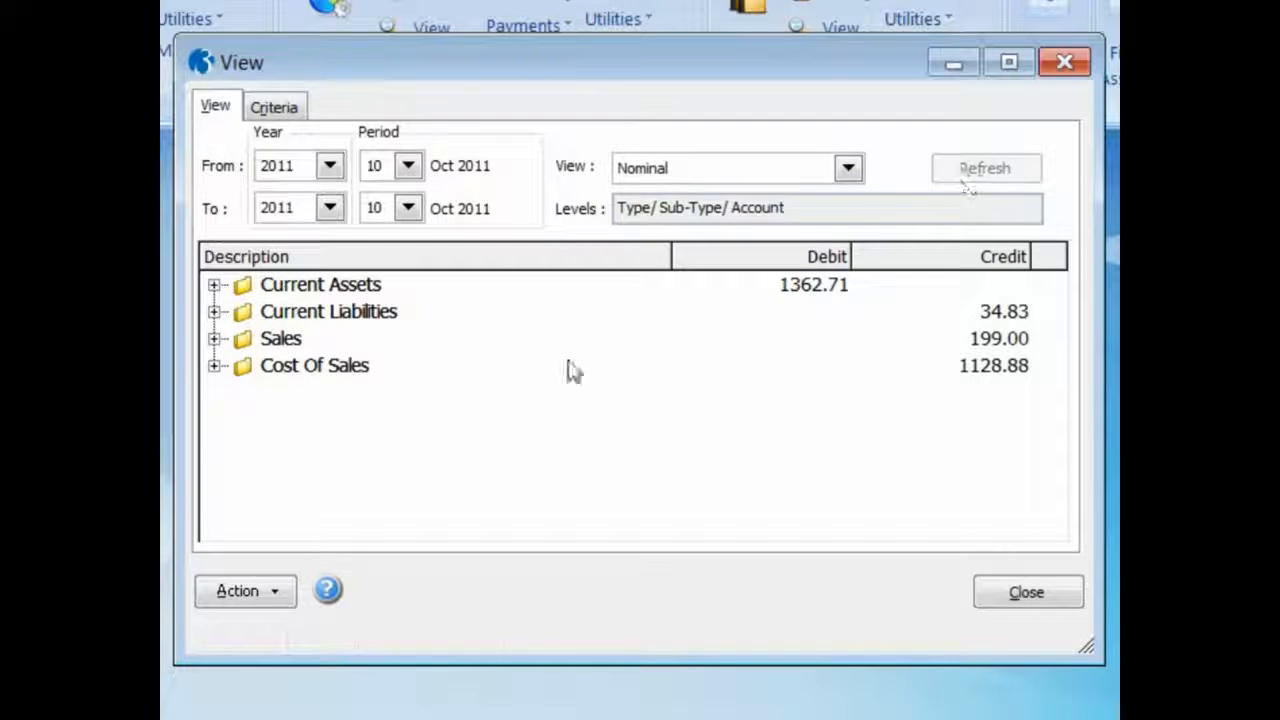
Expand Debtors under Current Assets, examine the Trade Debtors transactions, and close the transaction list
{"action": "left_click", "coordinate": [214, 285]}
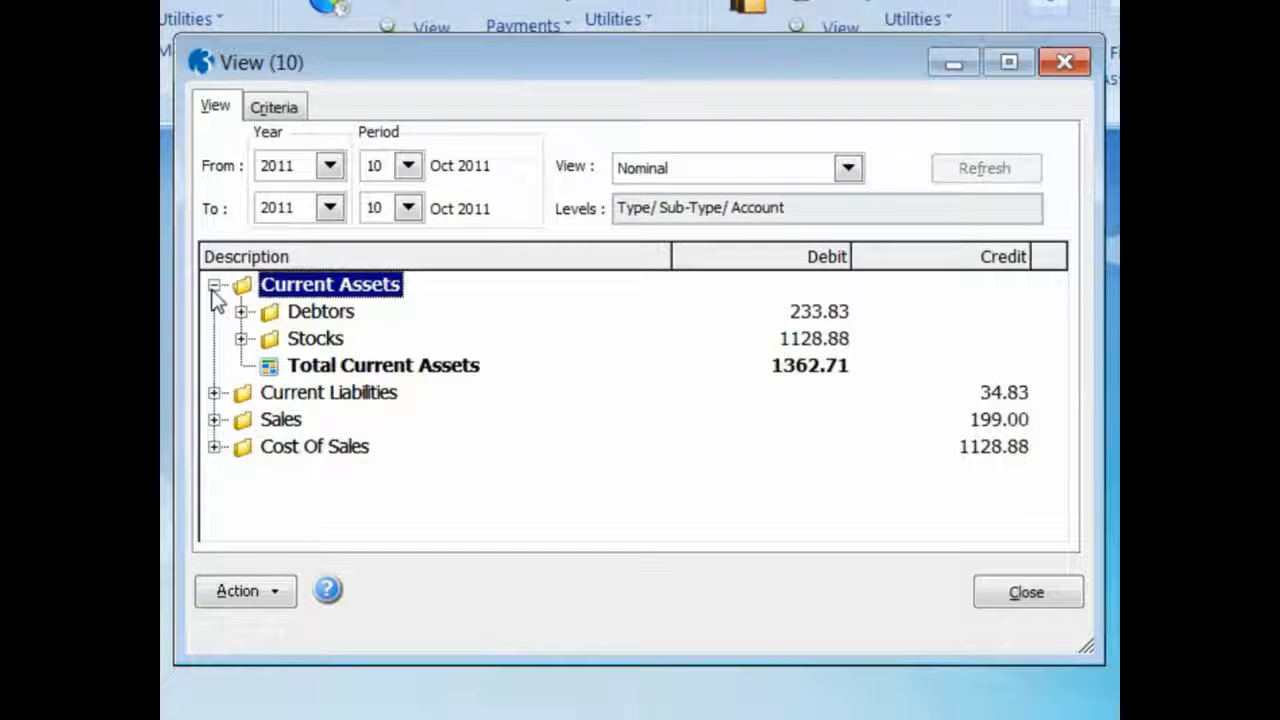
{"action": "left_click", "coordinate": [241, 312]}
{"action": "double_click", "coordinate": [300, 339]}
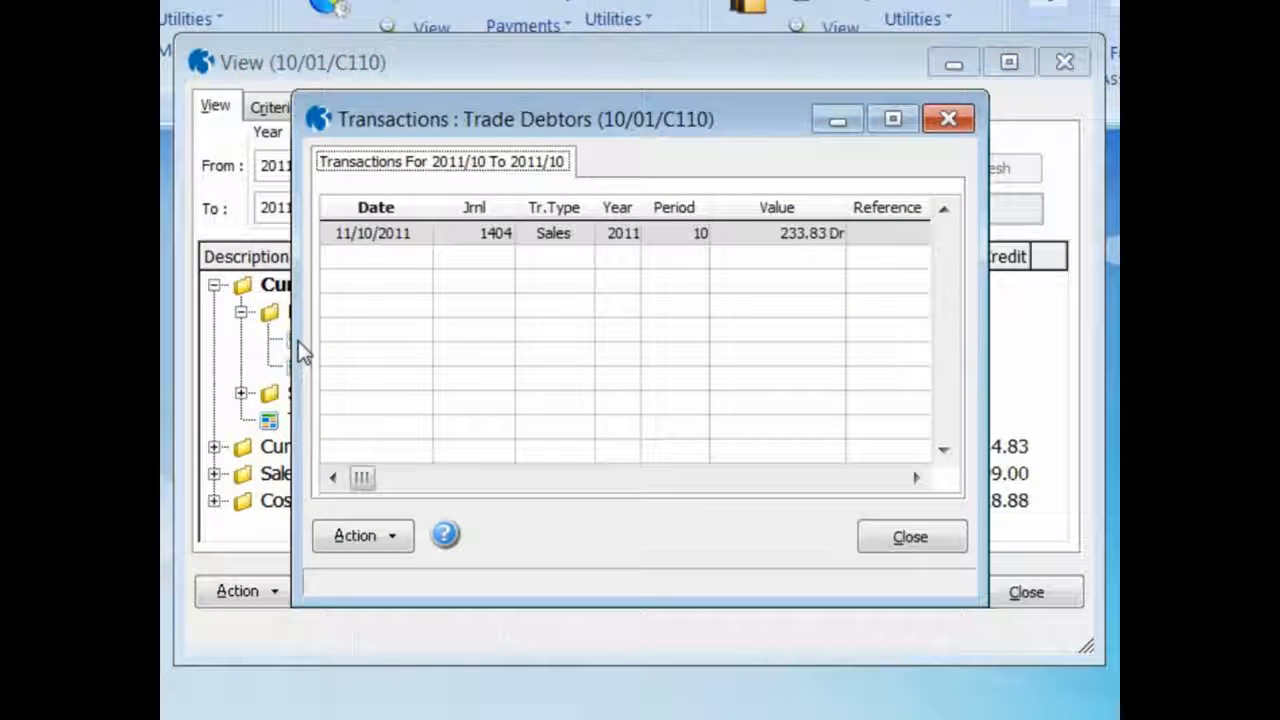
{"action": "left_click", "coordinate": [880, 540]}
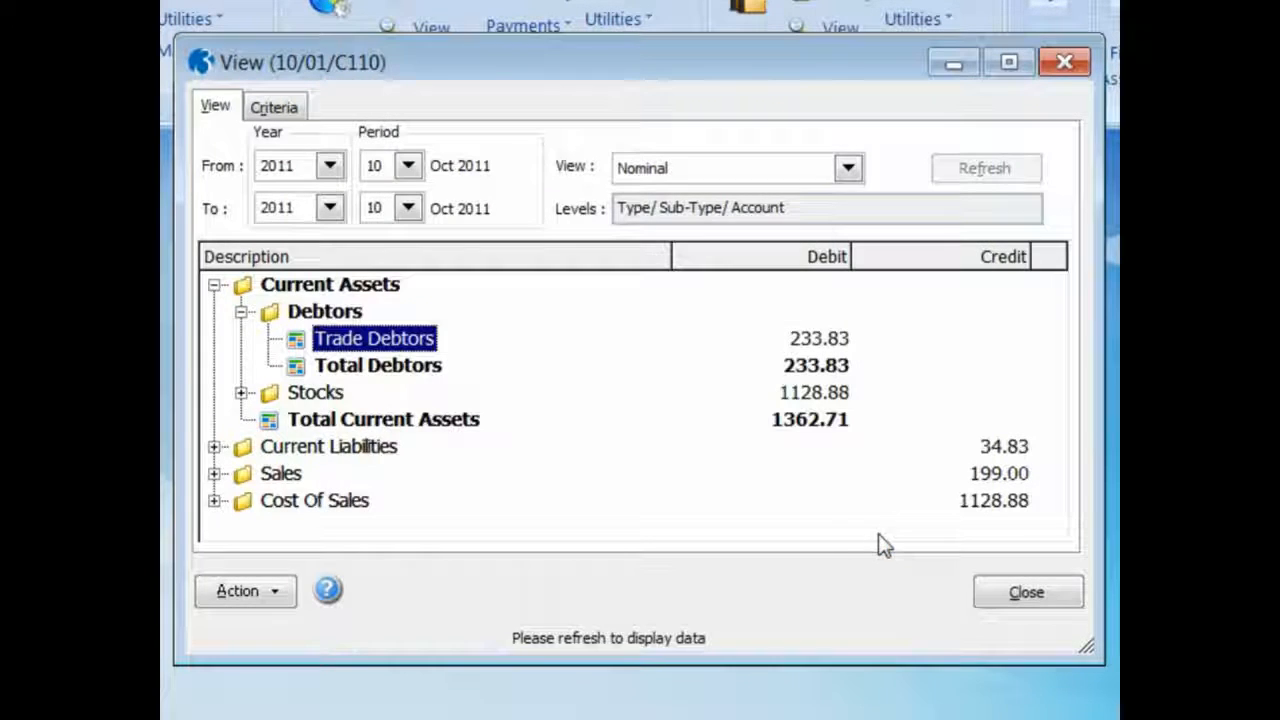
Expand Stocks under Current Assets, examine the Stock account transactions, and close the transaction list
{"action": "left_click", "coordinate": [241, 392]}
{"action": "double_click", "coordinate": [293, 420]}
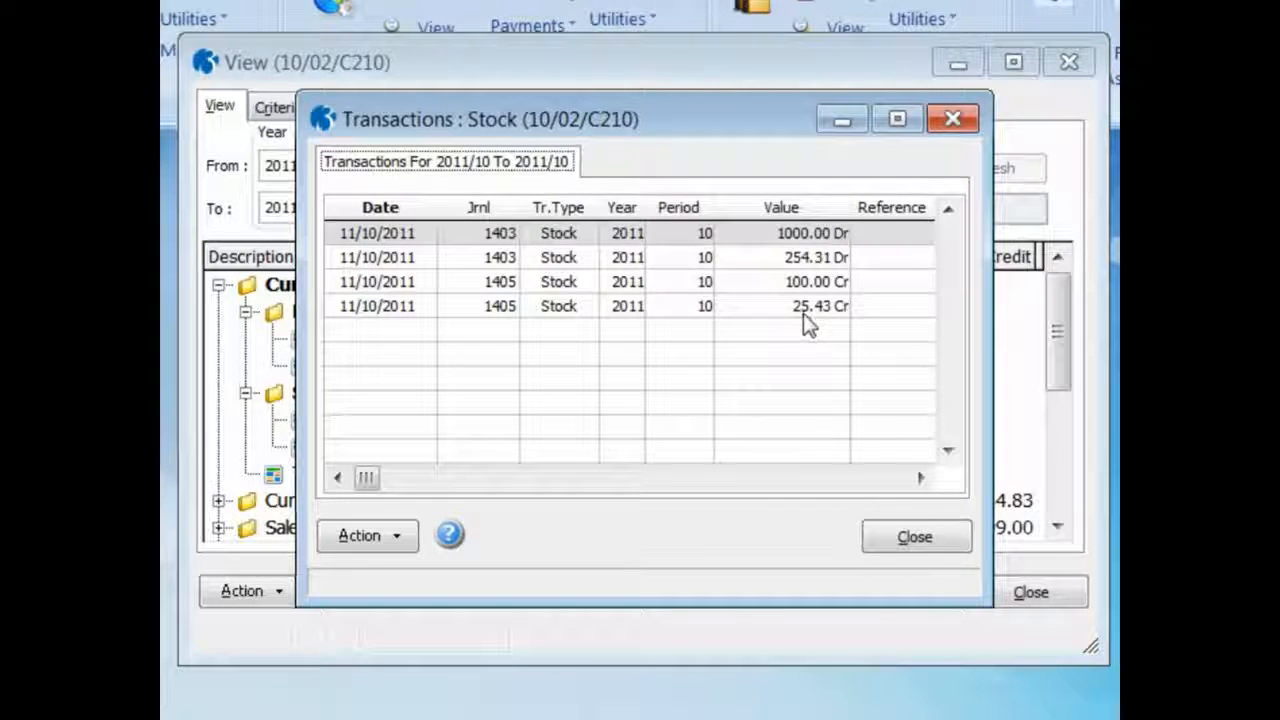
{"action": "left_click", "coordinate": [903, 537]}
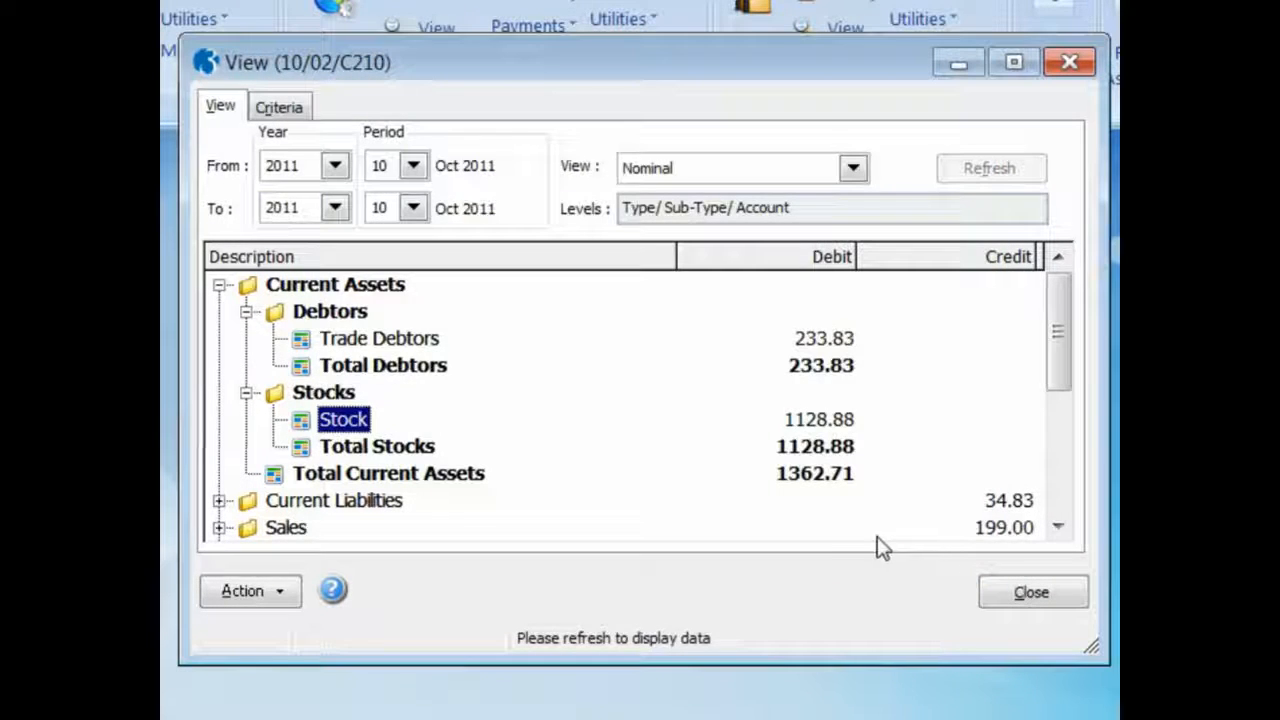